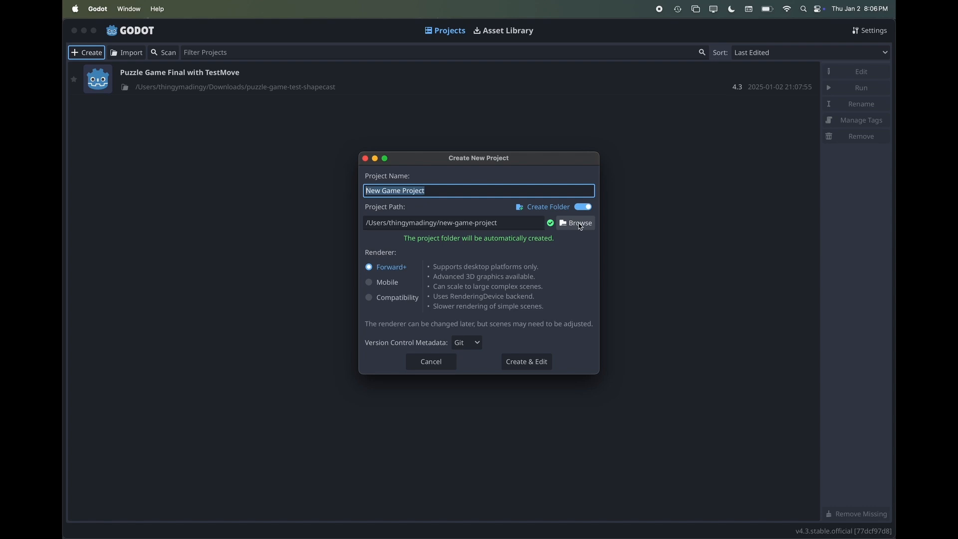
- Set the new project's location to the Games folder inside Documents
click(577, 224)
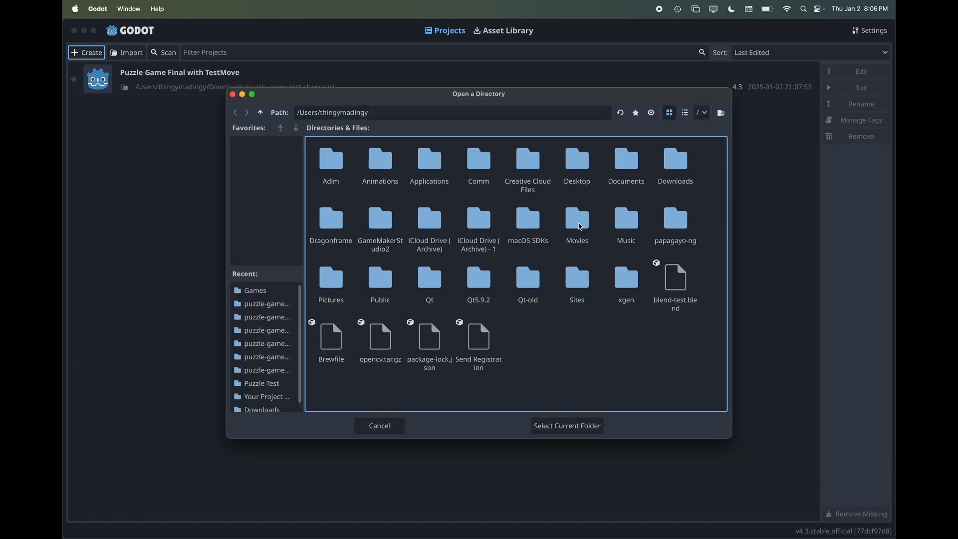
double_click(639, 160)
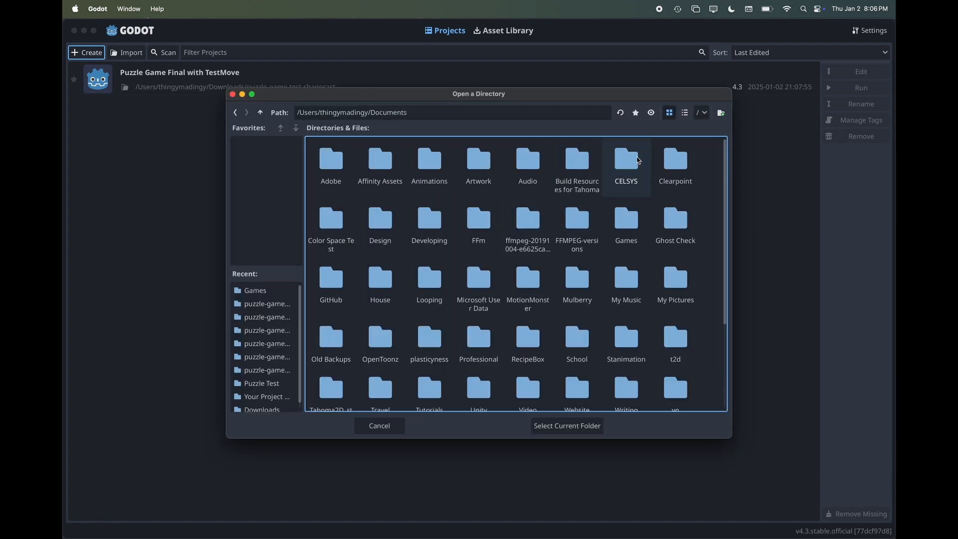
double_click(627, 223)
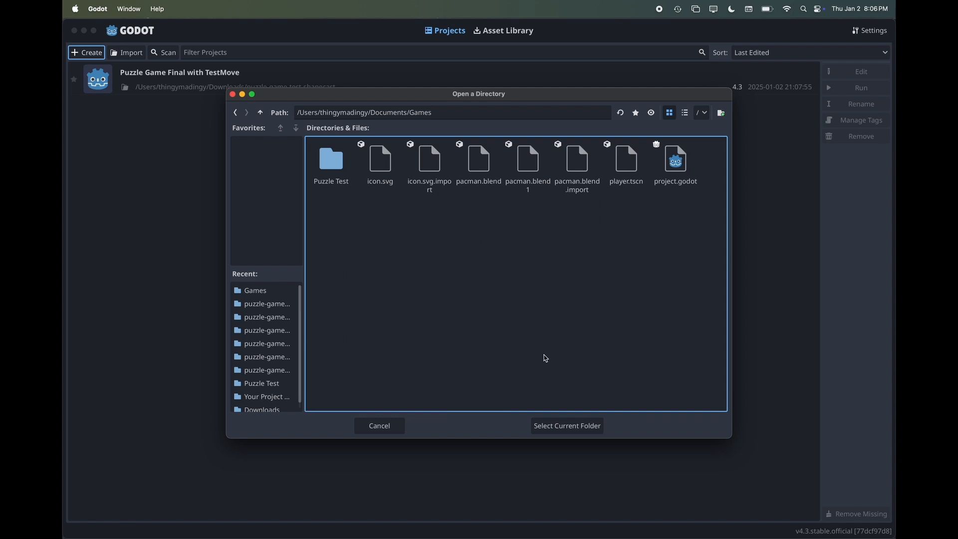
click(554, 425)
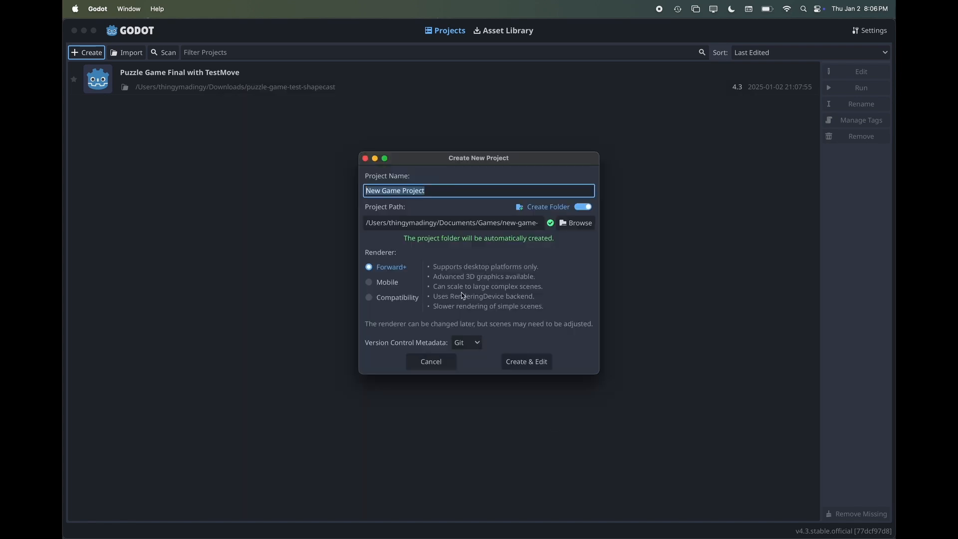
- Name the project Puzzle Demo and create it for editing
text(Pu)
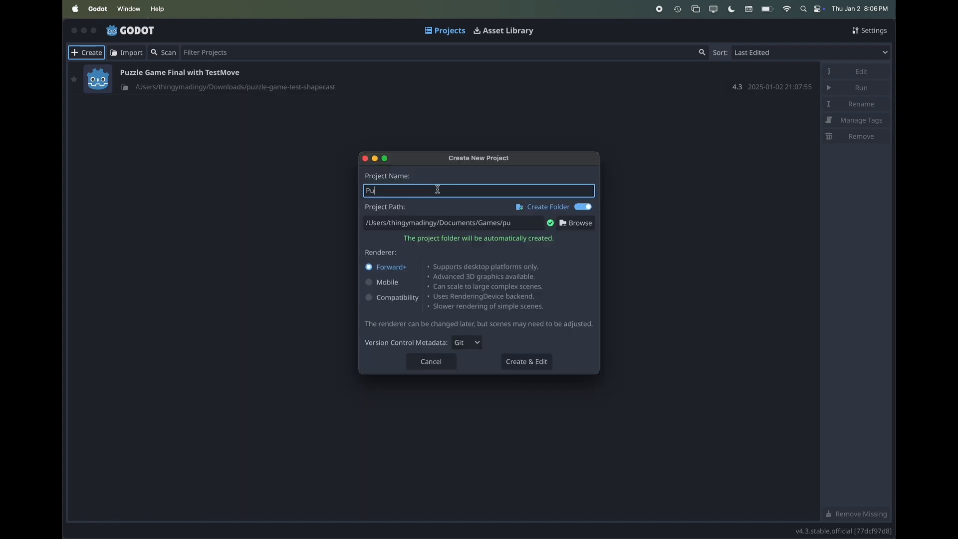
text(zzle Demo)
click(526, 361)
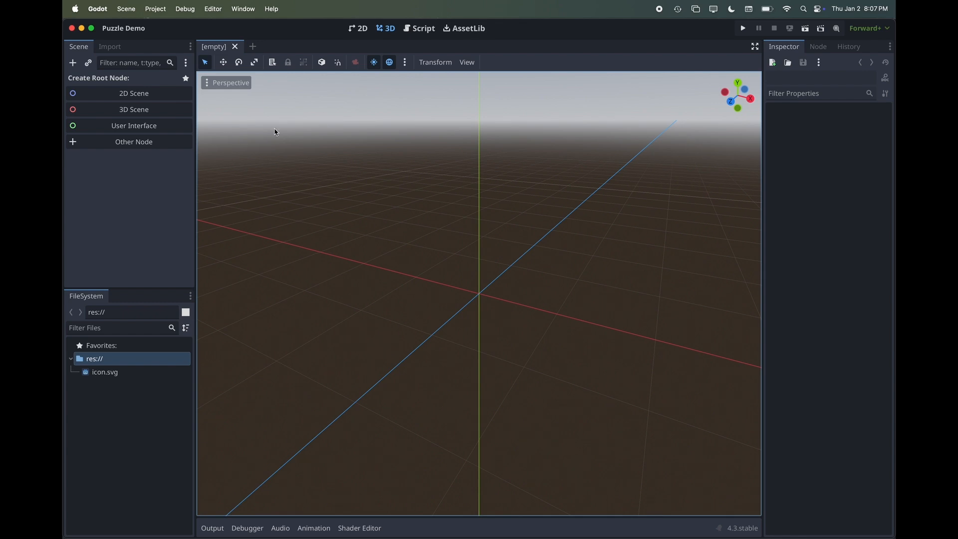
- Look through the 2D, 3D, Script and AssetLib workspaces, return to 3D, and inspect the file details of icon.svg
click(360, 30)
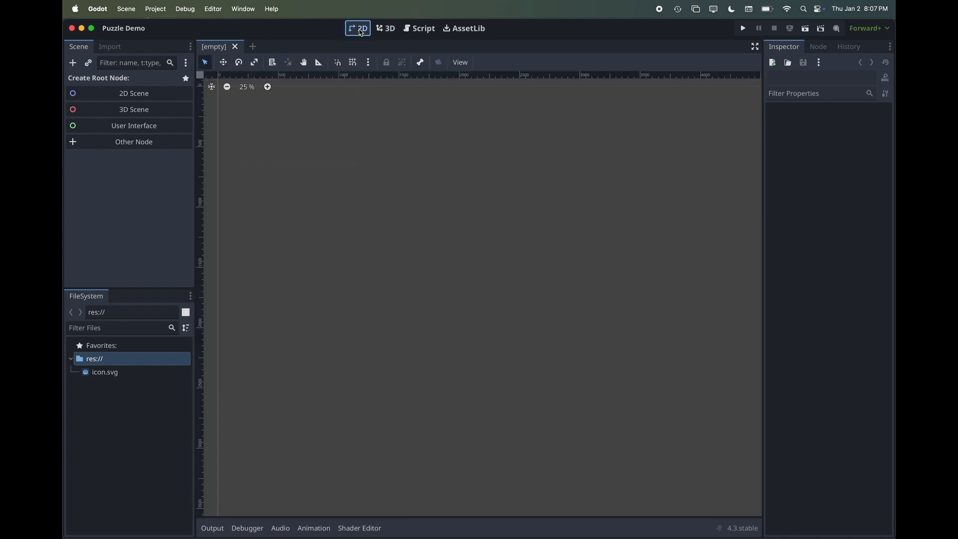
click(387, 29)
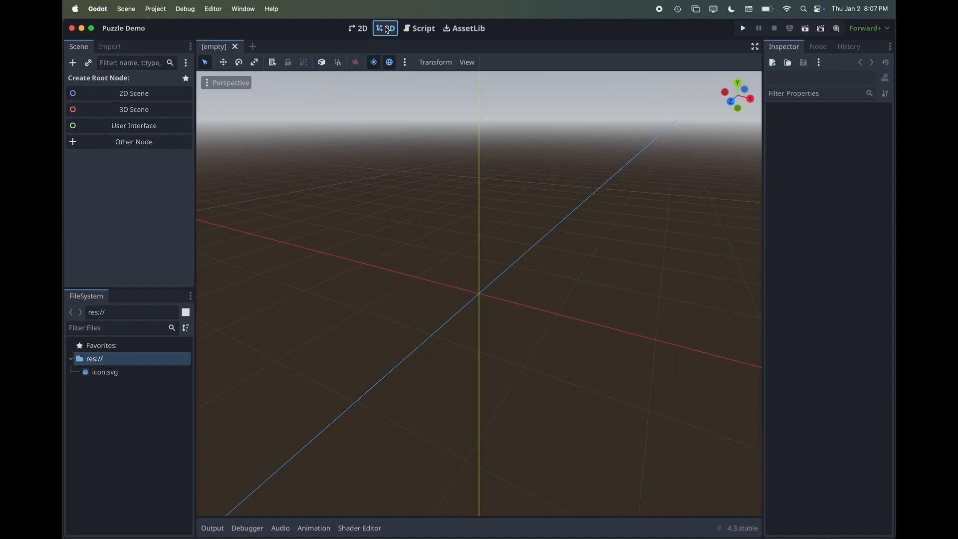
click(420, 29)
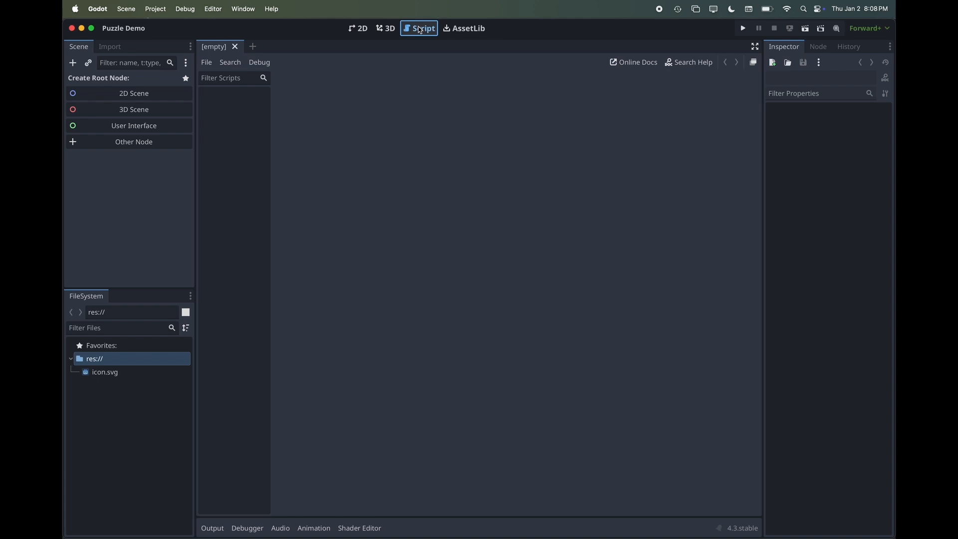
click(455, 30)
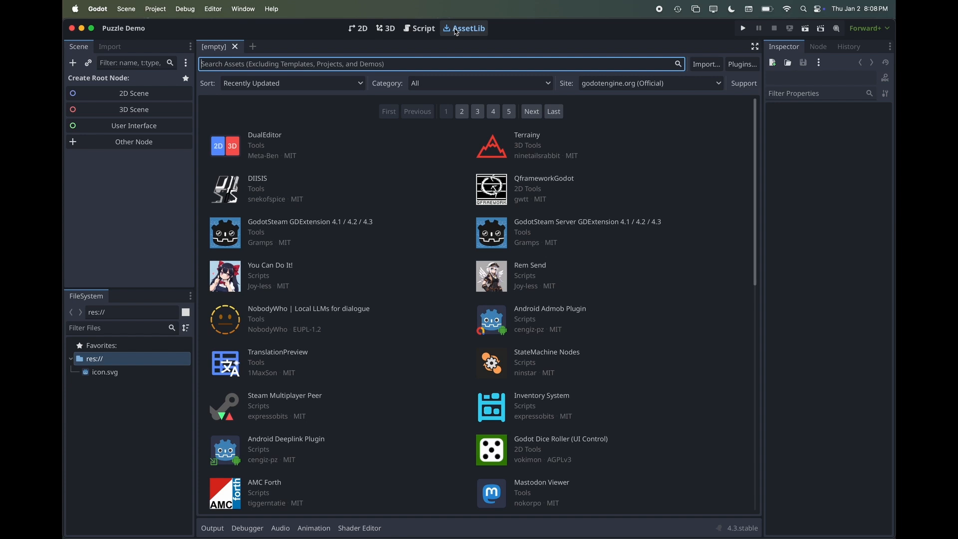
click(384, 28)
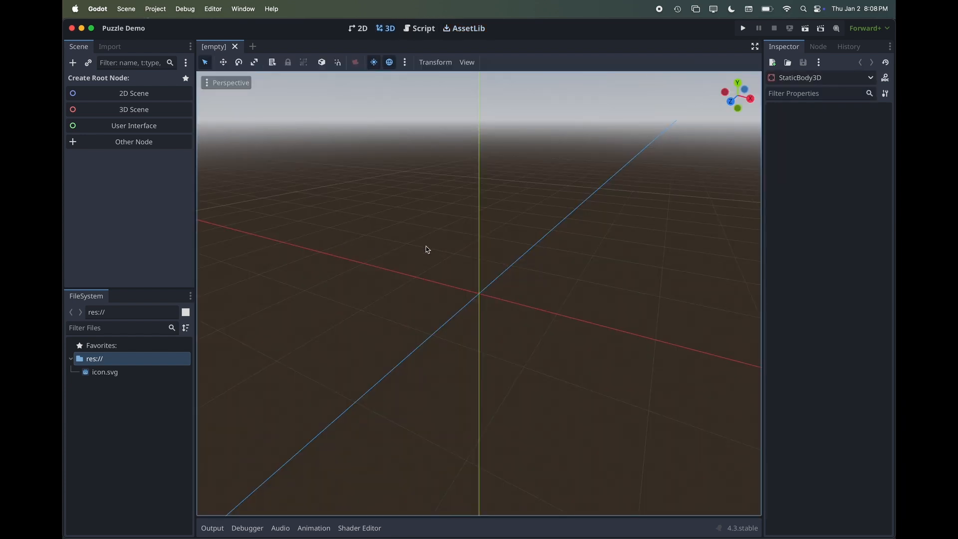
middle_drag(484, 263, 379, 270)
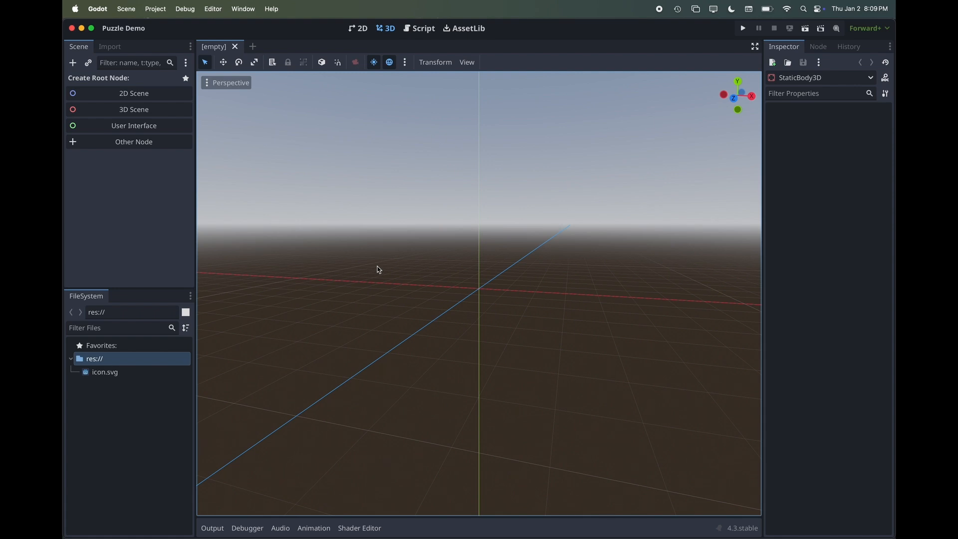
click(119, 375)
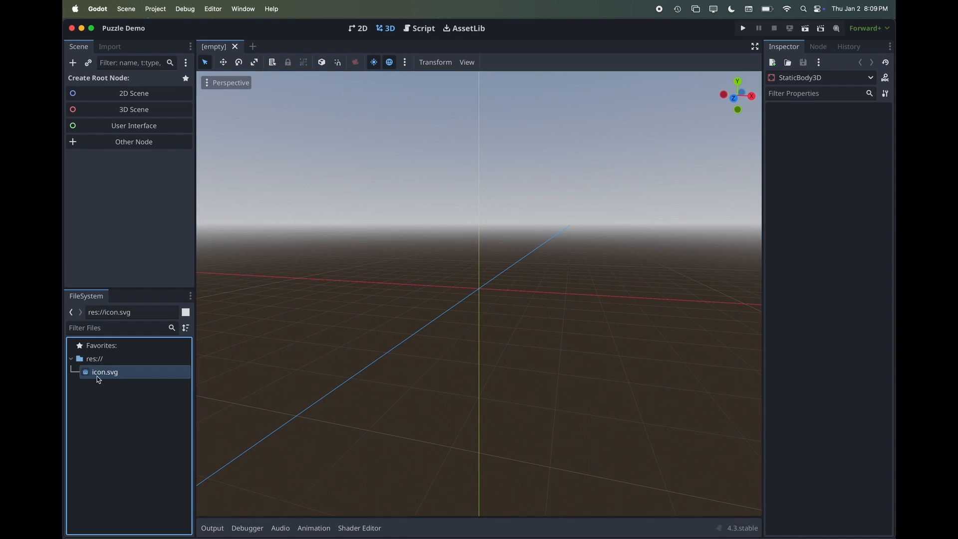
mouse_move(103, 379)
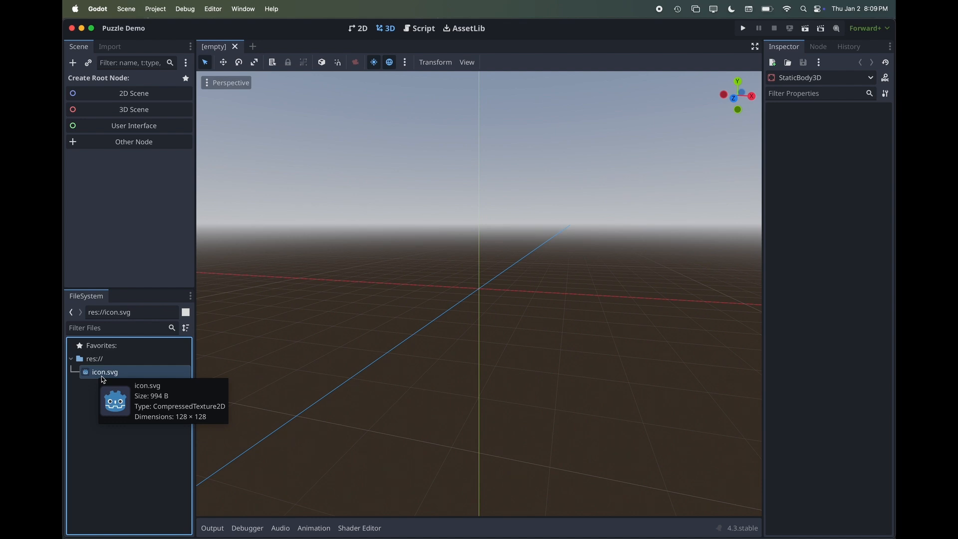
- Create a folder named materials in the project root res://
click(100, 359)
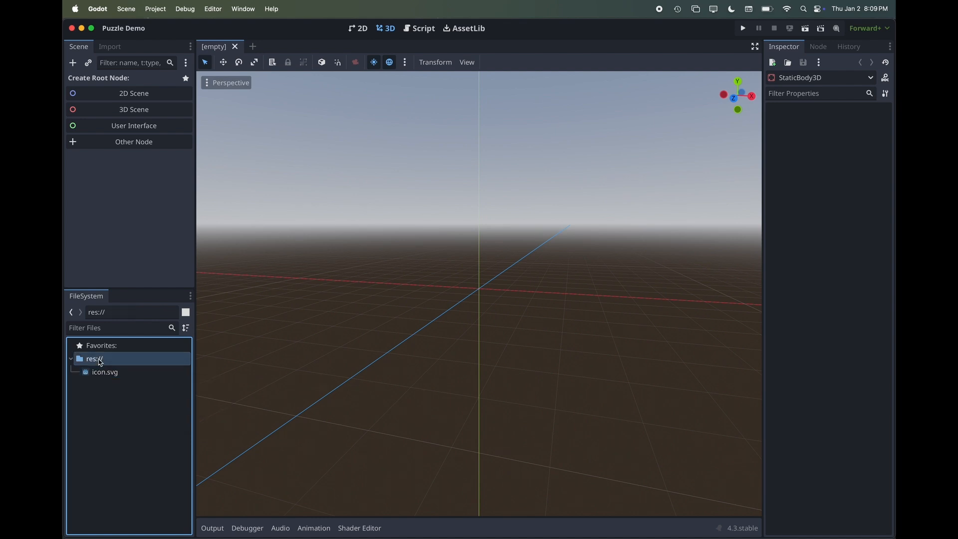
right_click(100, 362)
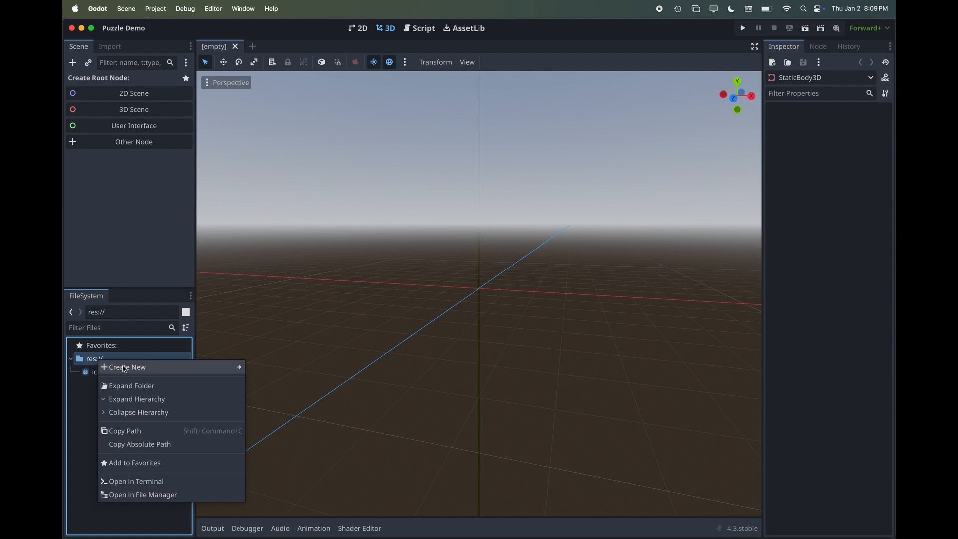
mouse_move(224, 367)
click(264, 369)
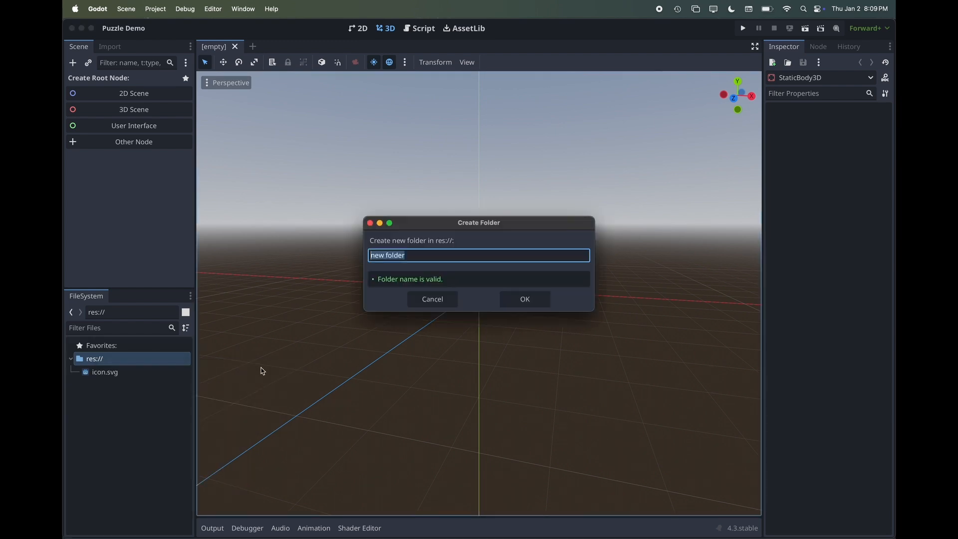
text(materials)
click(522, 299)
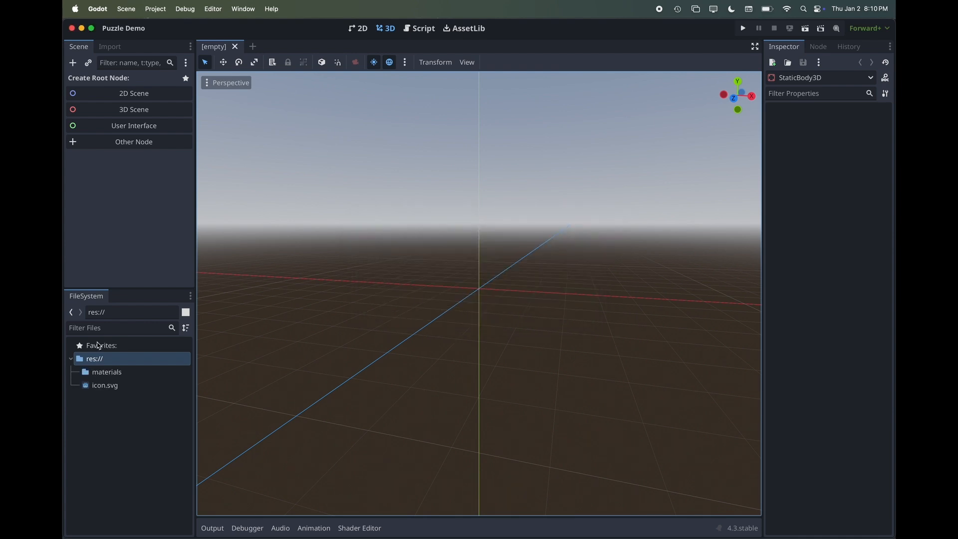
- Create a folder named scripts in the project root res://
right_click(97, 358)
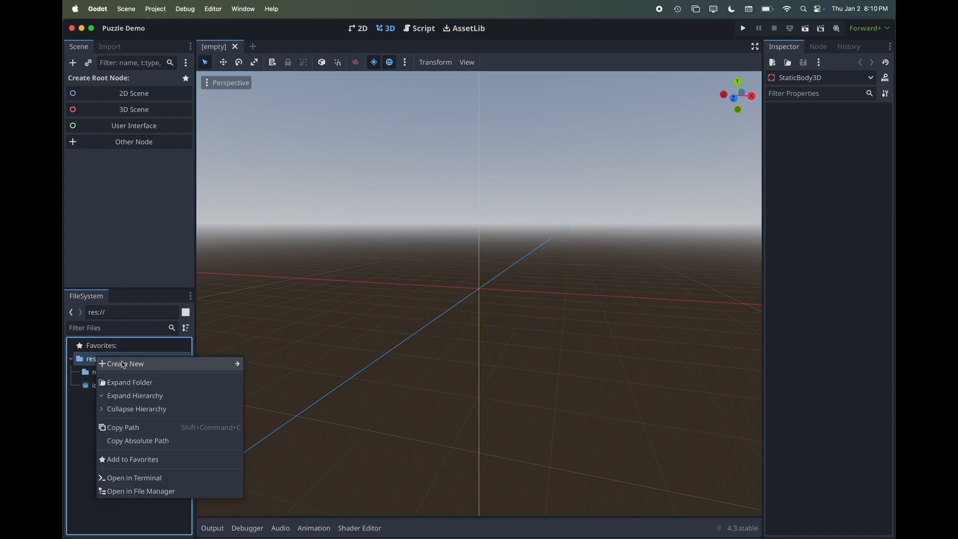
mouse_move(121, 364)
click(263, 363)
text(scripts)
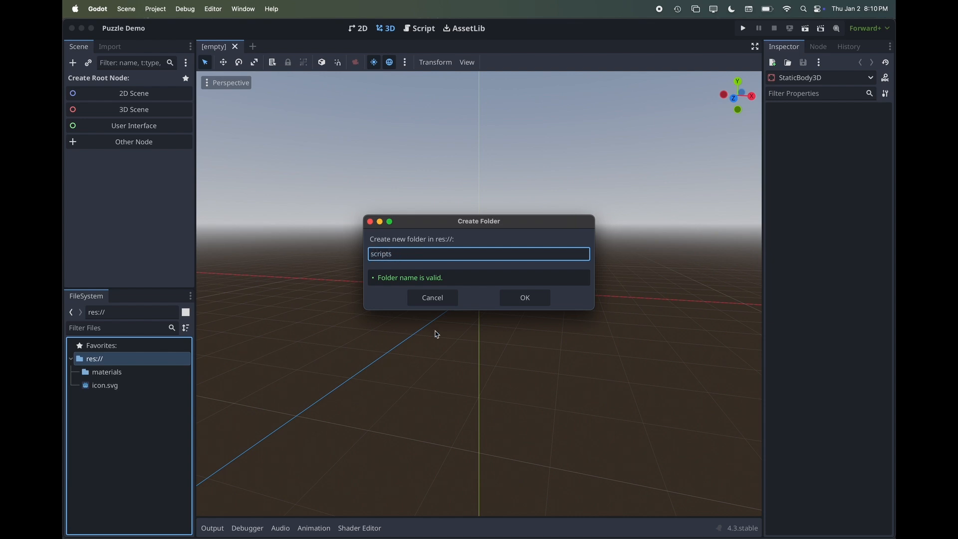
click(523, 298)
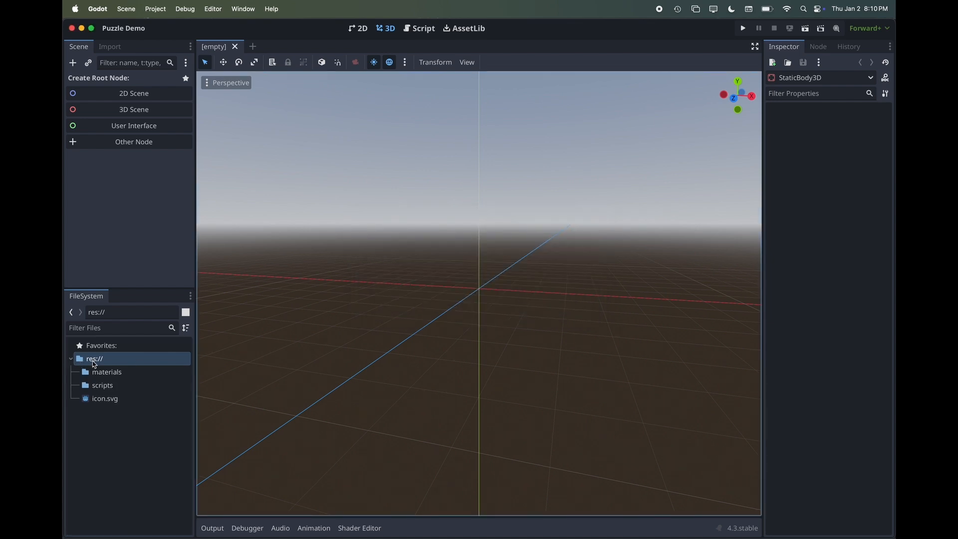
- Create a folder named scenes in the project root res://
right_click(93, 361)
mouse_move(175, 367)
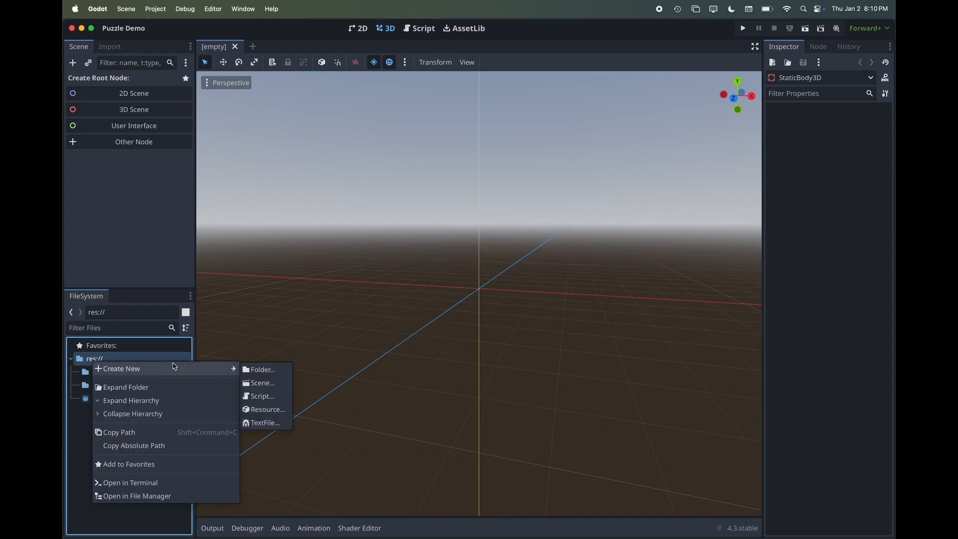
click(261, 369)
text(scenes)
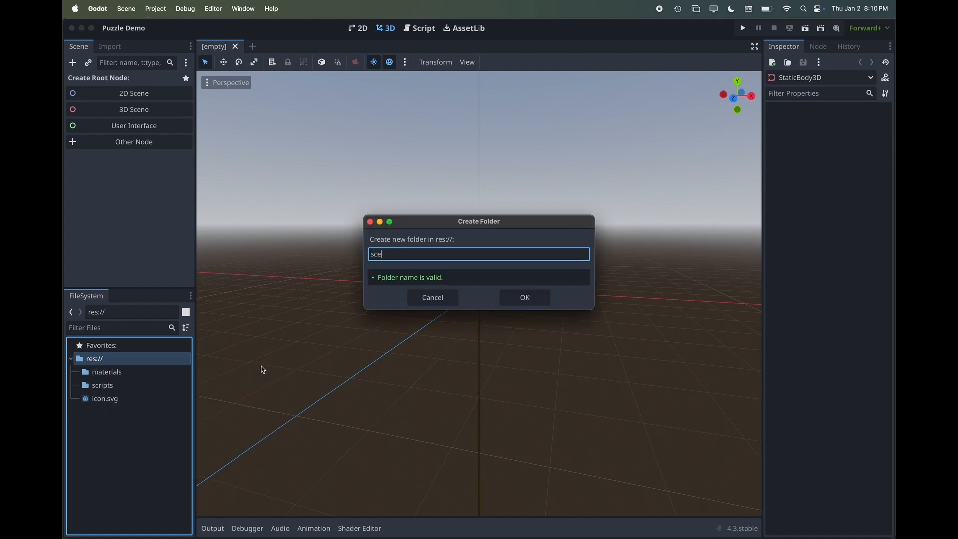
click(525, 297)
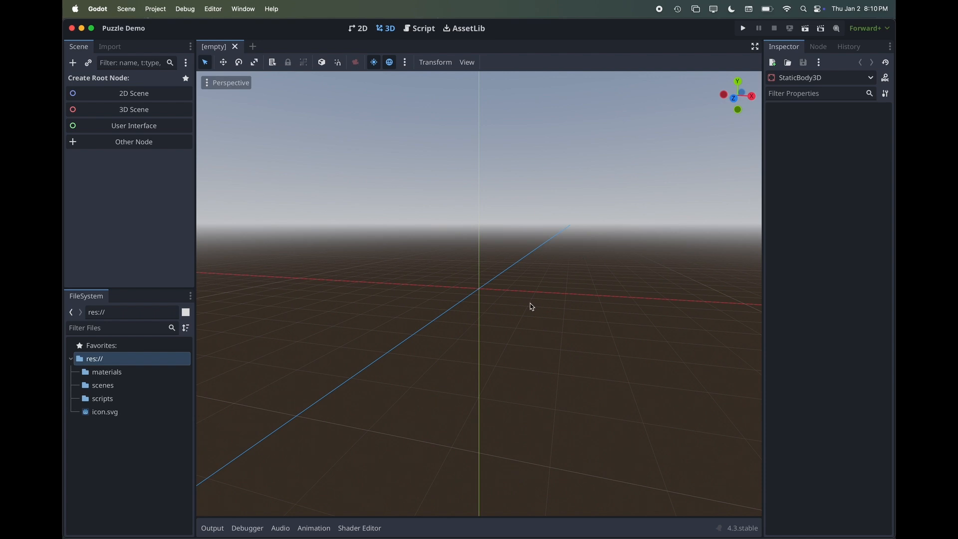
- Move the scenes folder into materials and then back to the res:// root
drag(104, 387, 112, 373)
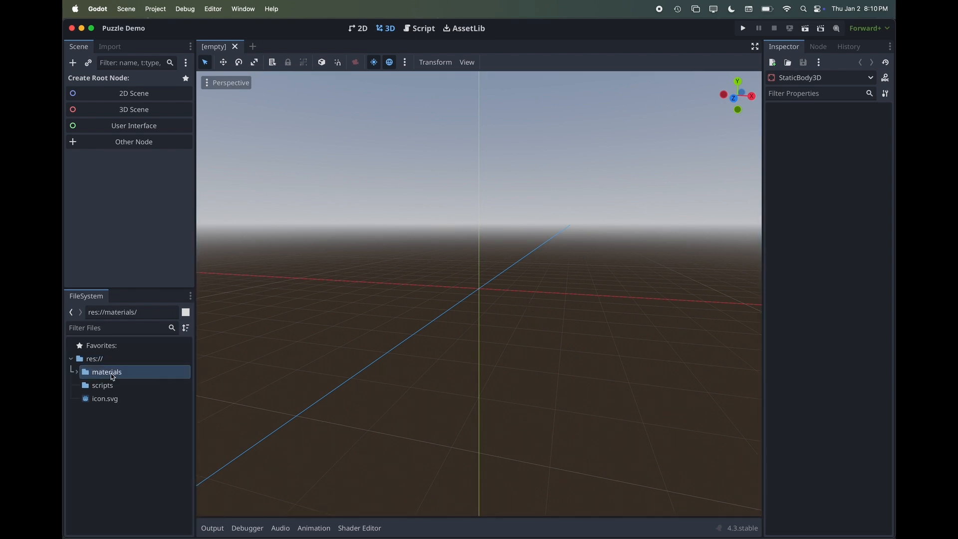
click(75, 372)
drag(98, 388, 99, 360)
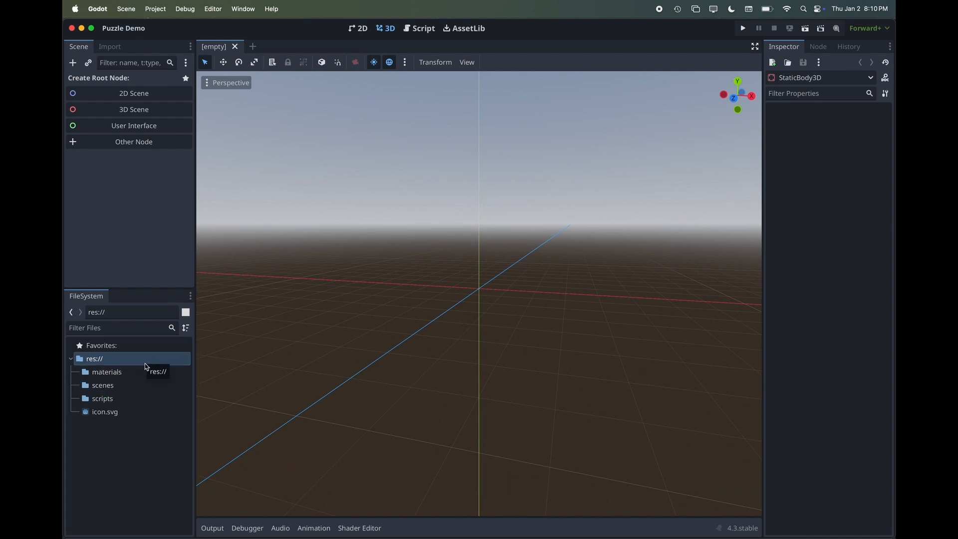
- Switch to Finder and copy the models folder from Downloads into the Godot project's res:// root
click(177, 528)
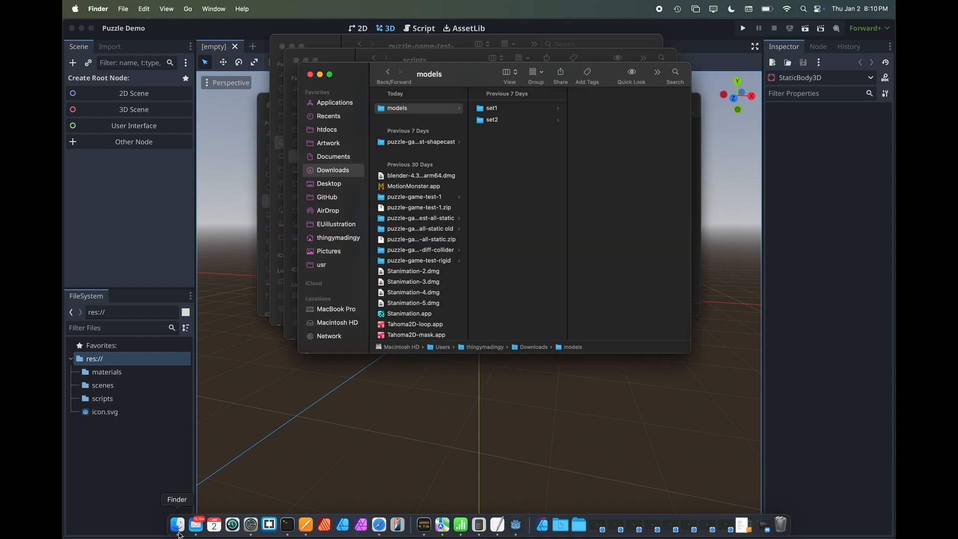
drag(397, 108, 98, 361)
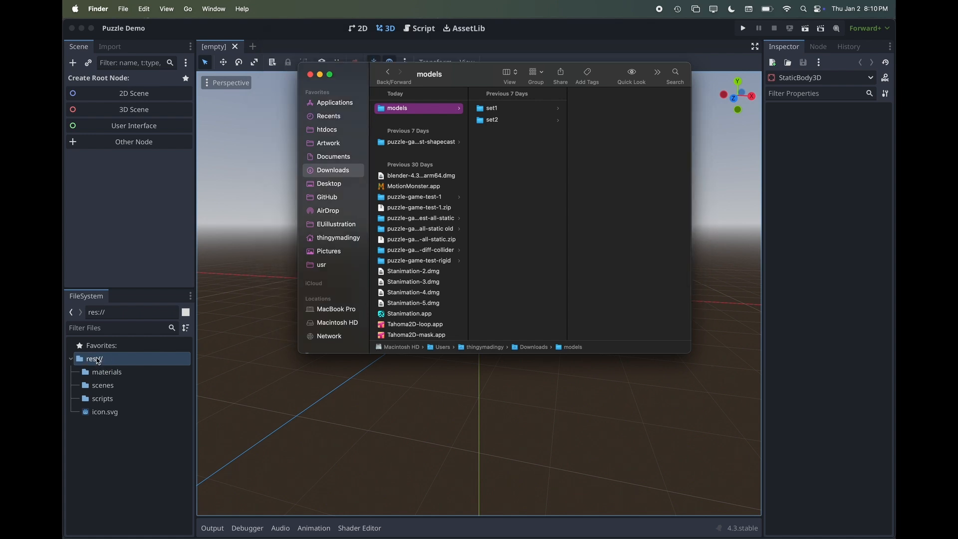
click(106, 443)
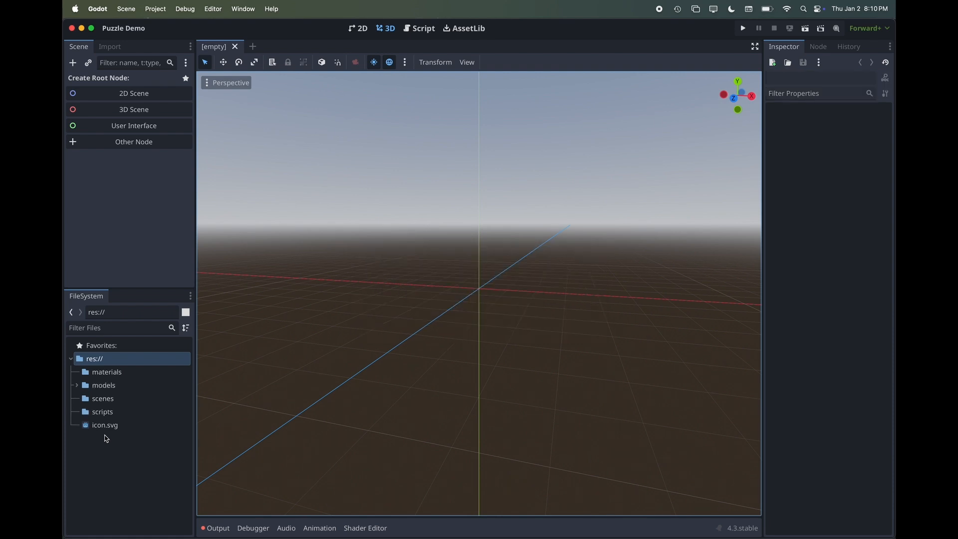
- Open the advanced import settings for box-2.blend in the models/set2 folder
click(76, 386)
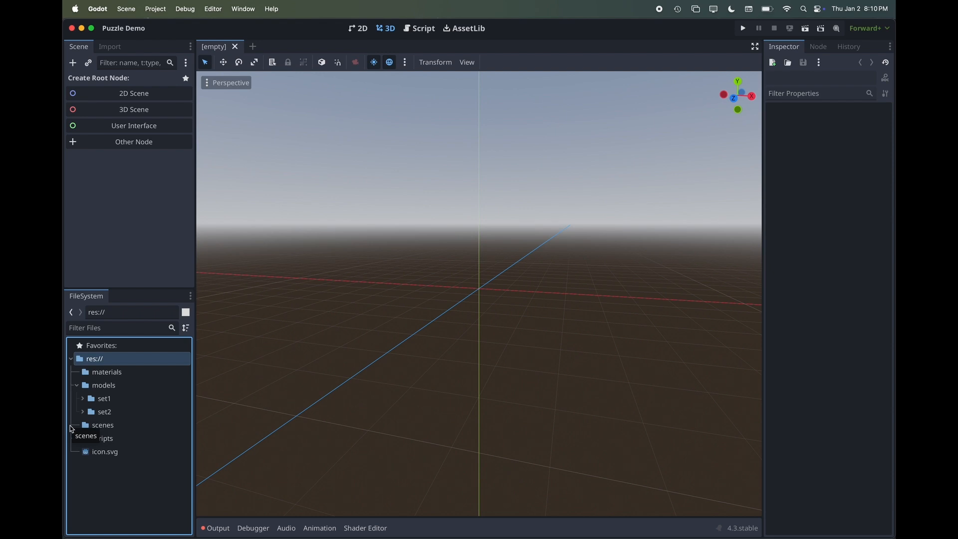
click(84, 412)
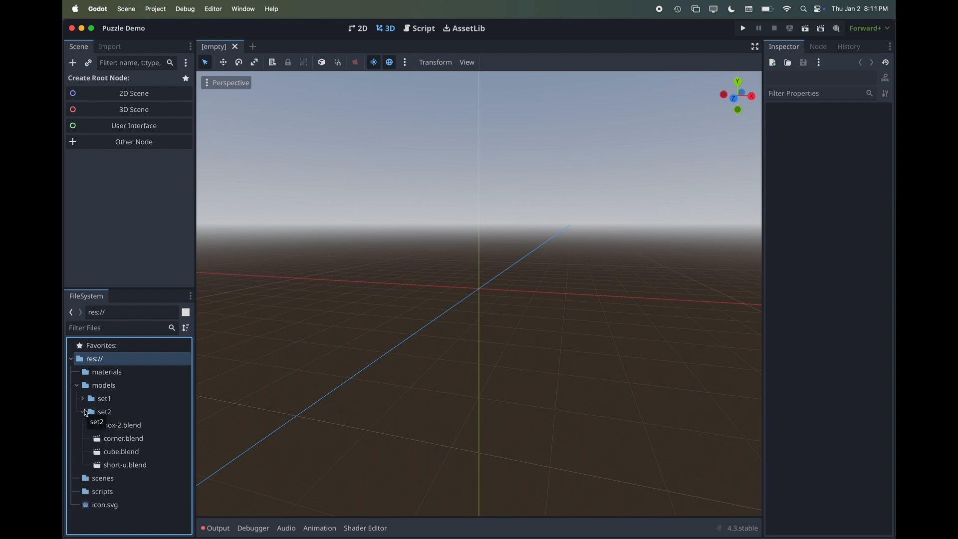
click(115, 426)
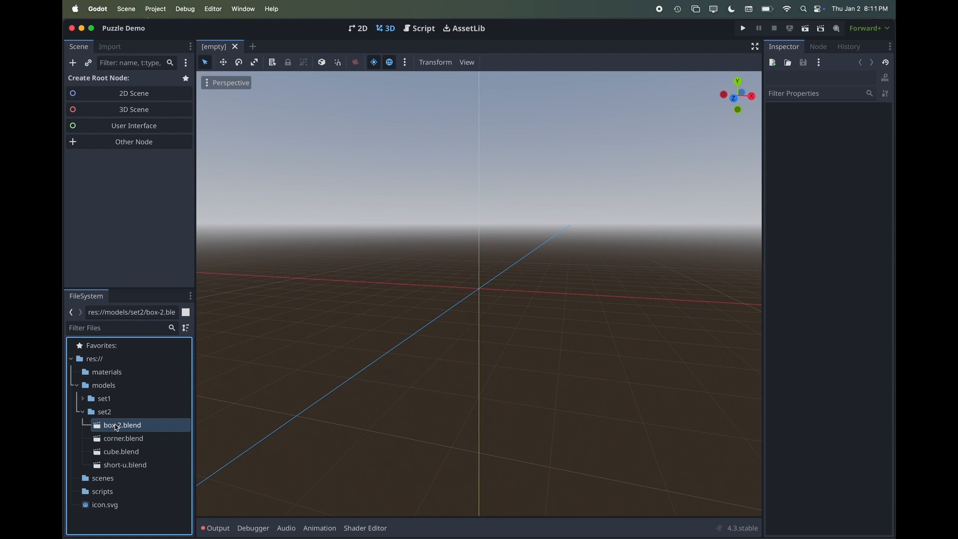
double_click(116, 426)
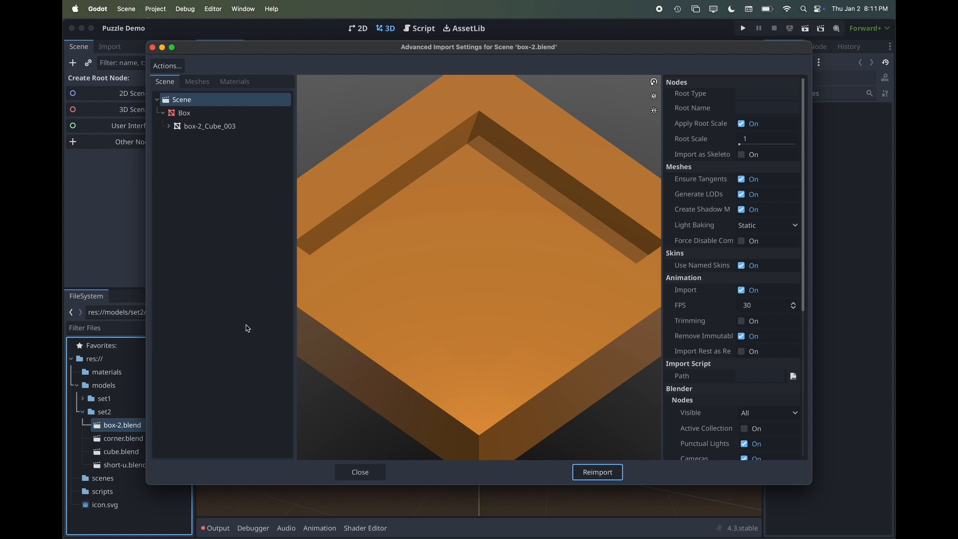
click(187, 118)
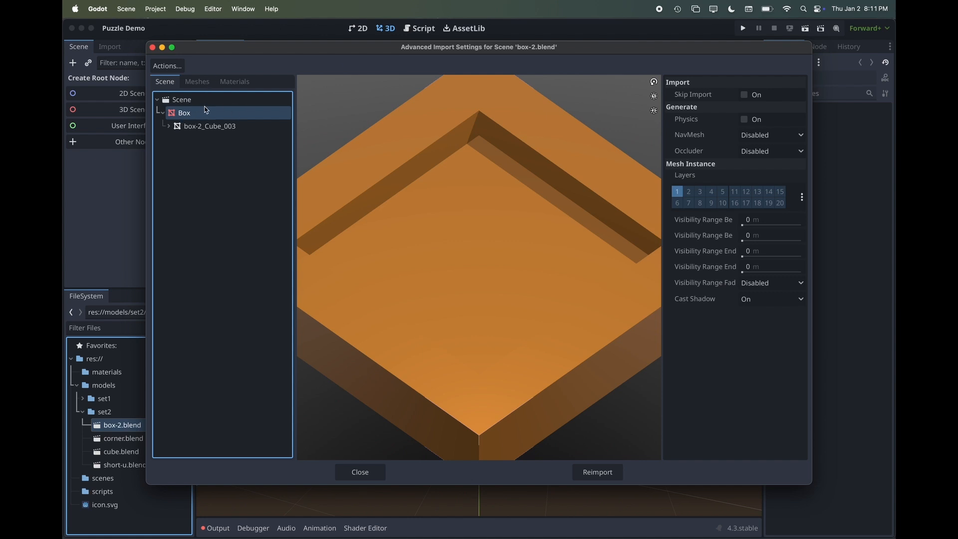
click(747, 95)
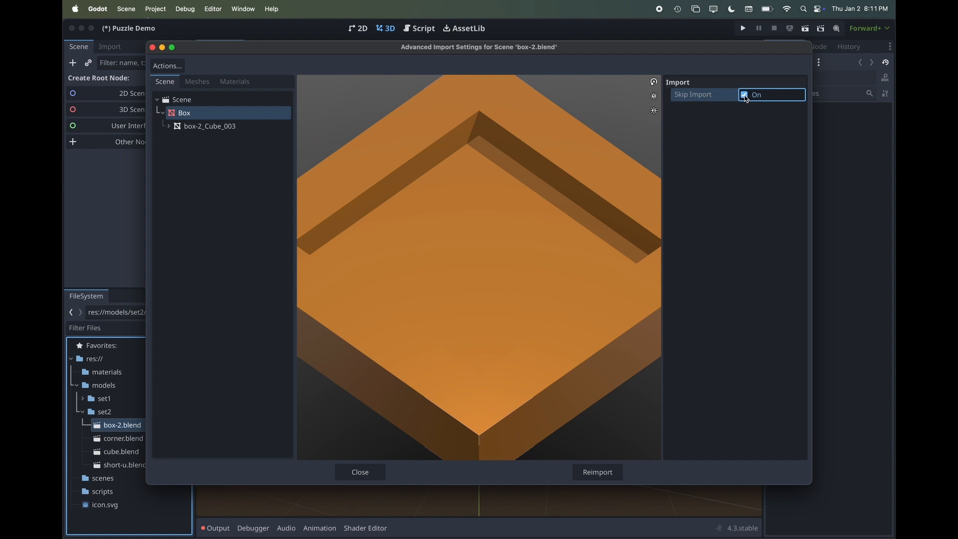
click(745, 95)
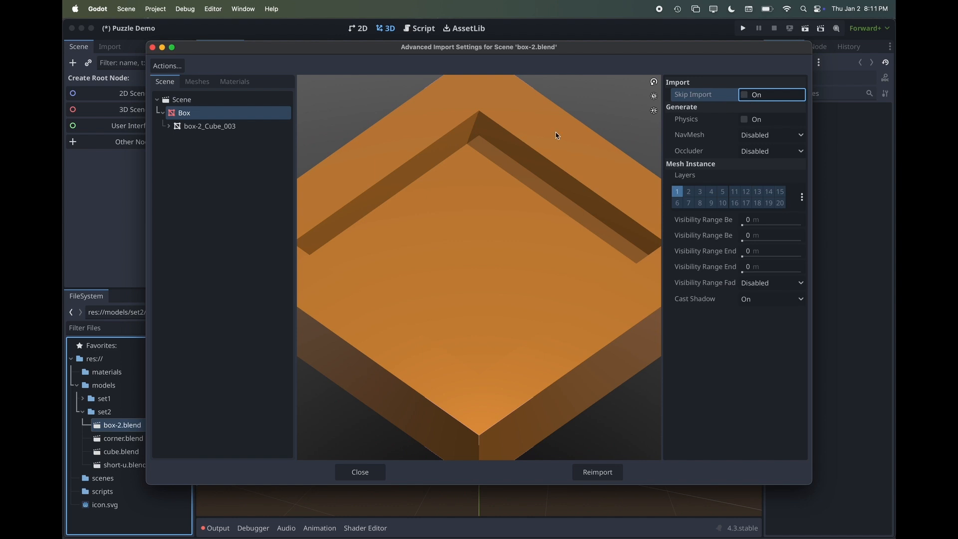
- Extract the materials of box-2.blend into the res://materials folder and reimport the model
click(170, 68)
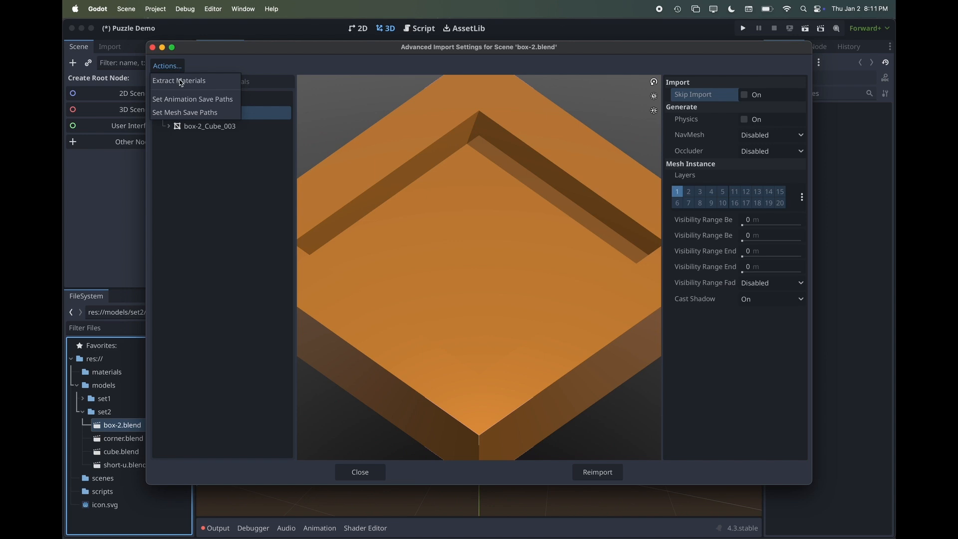
click(181, 80)
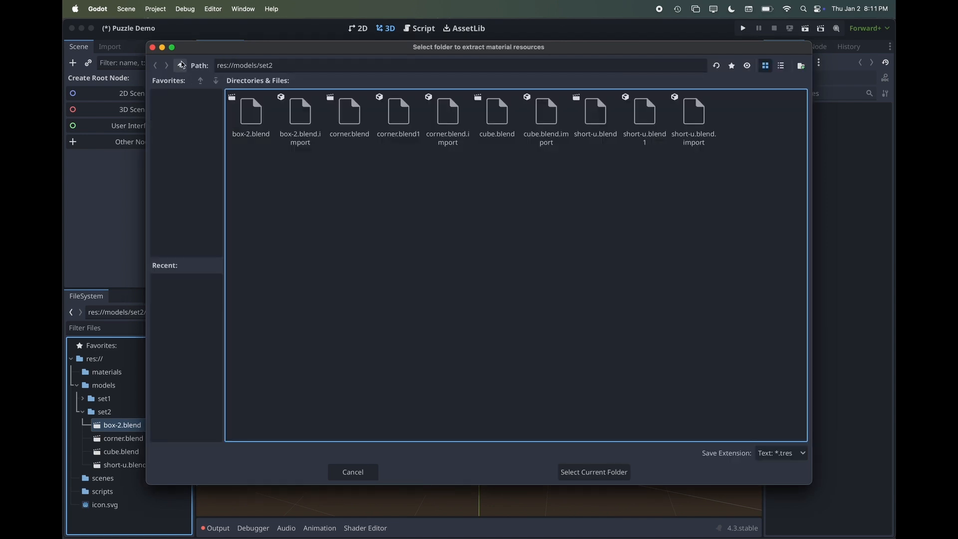
click(180, 66)
click(180, 66)
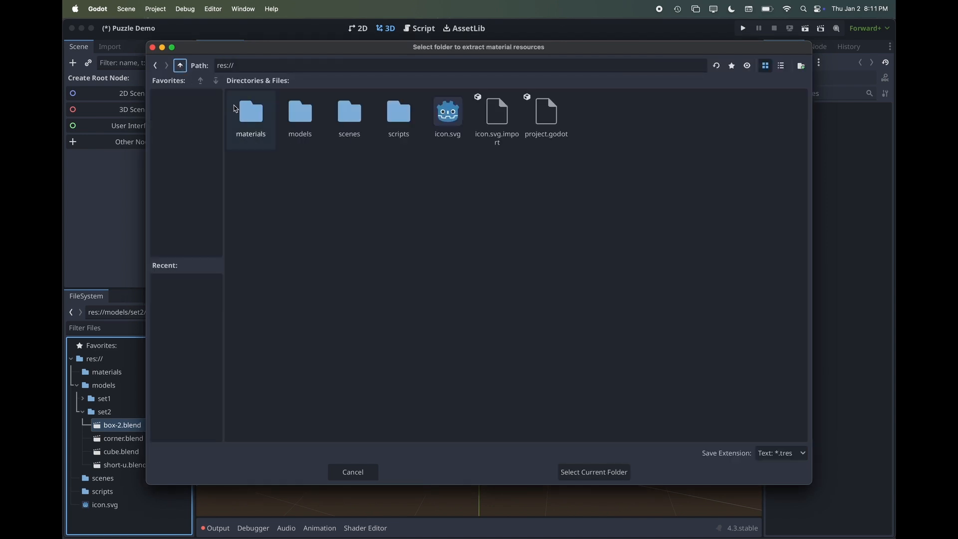
double_click(251, 114)
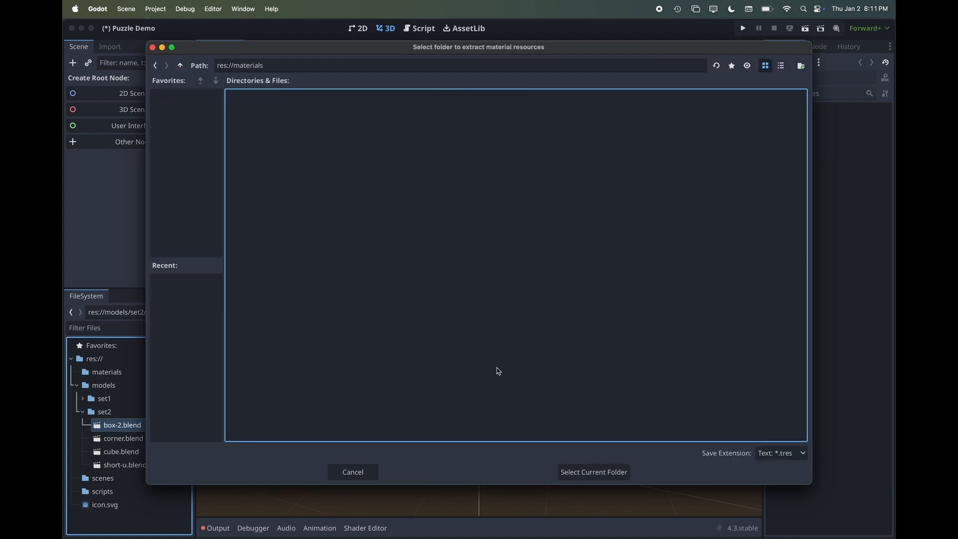
click(577, 472)
click(592, 472)
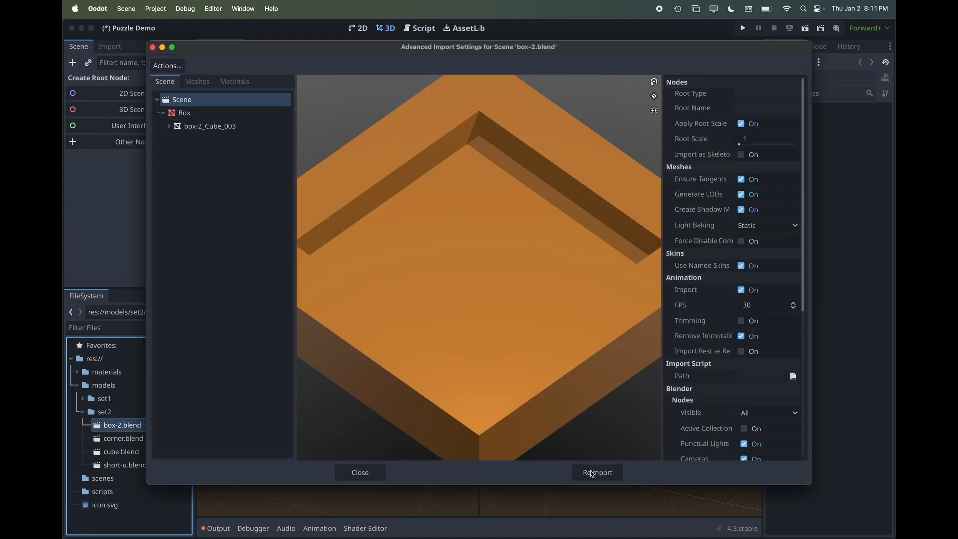
click(592, 473)
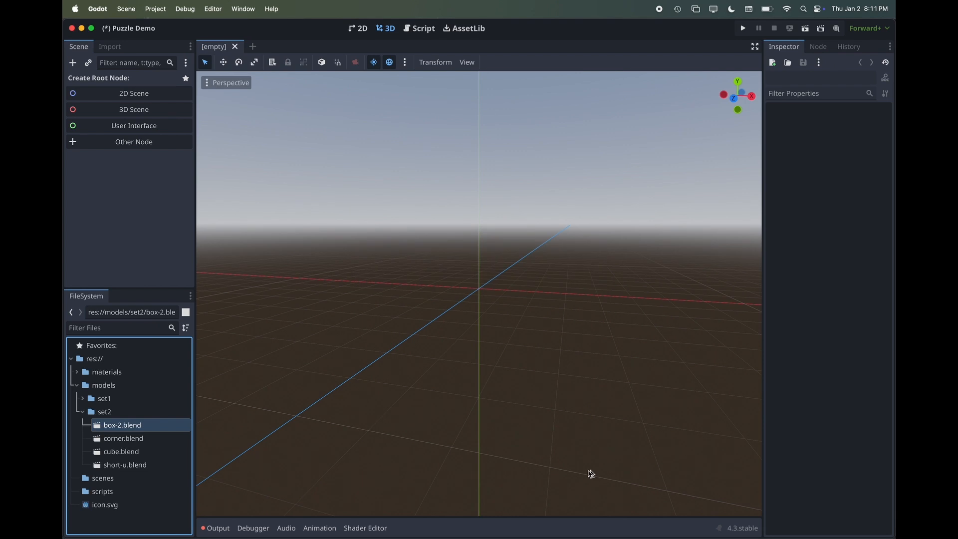
- Open the advanced import settings for corner.blend, extract its materials into res://materials and reimport it
double_click(132, 443)
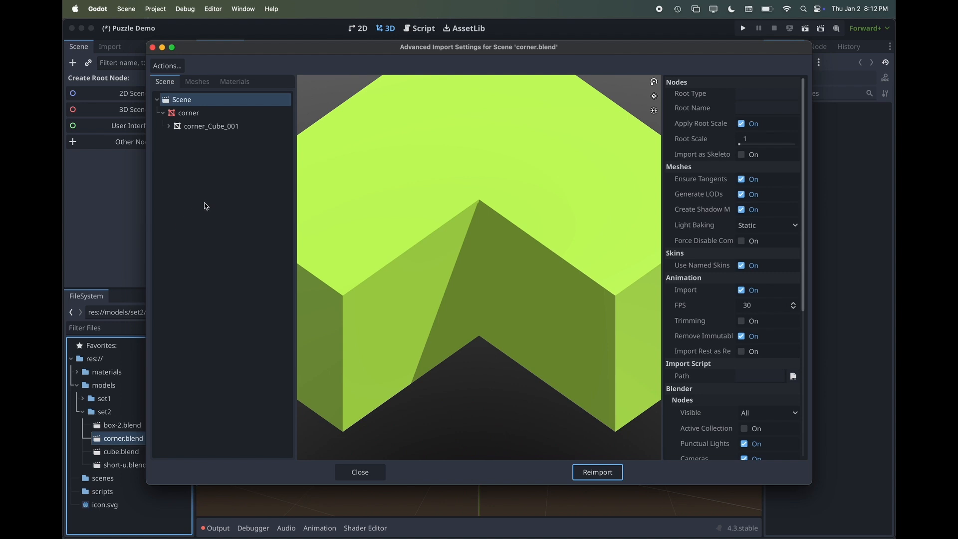
click(168, 67)
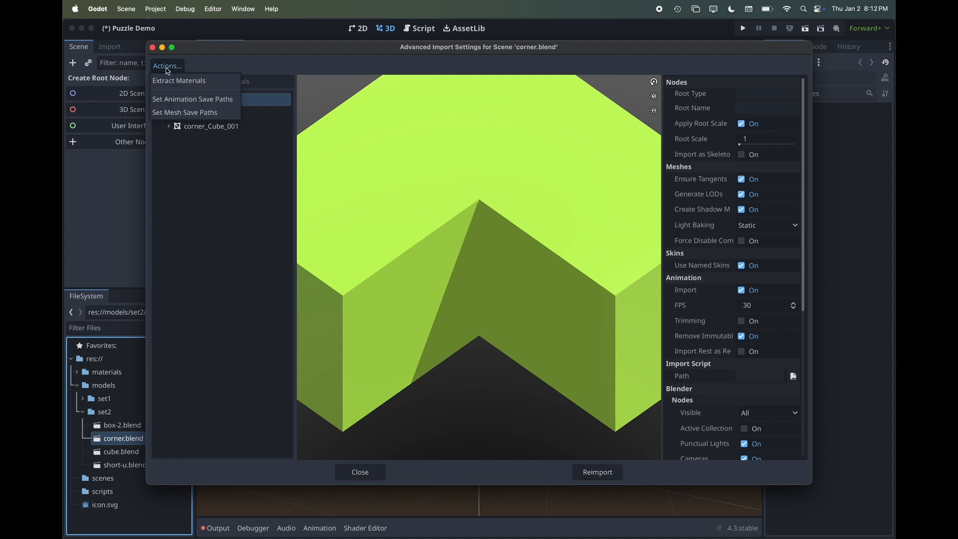
click(176, 81)
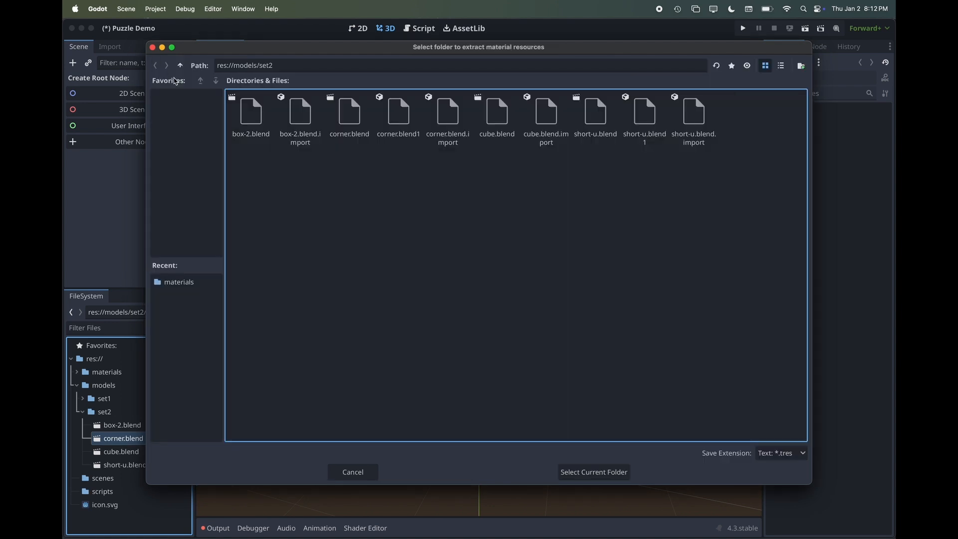
click(180, 65)
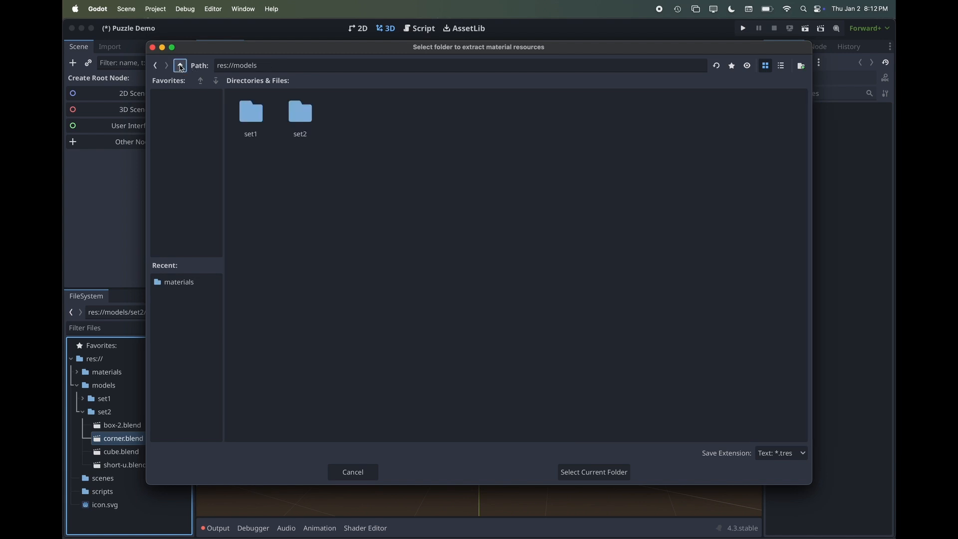
click(180, 65)
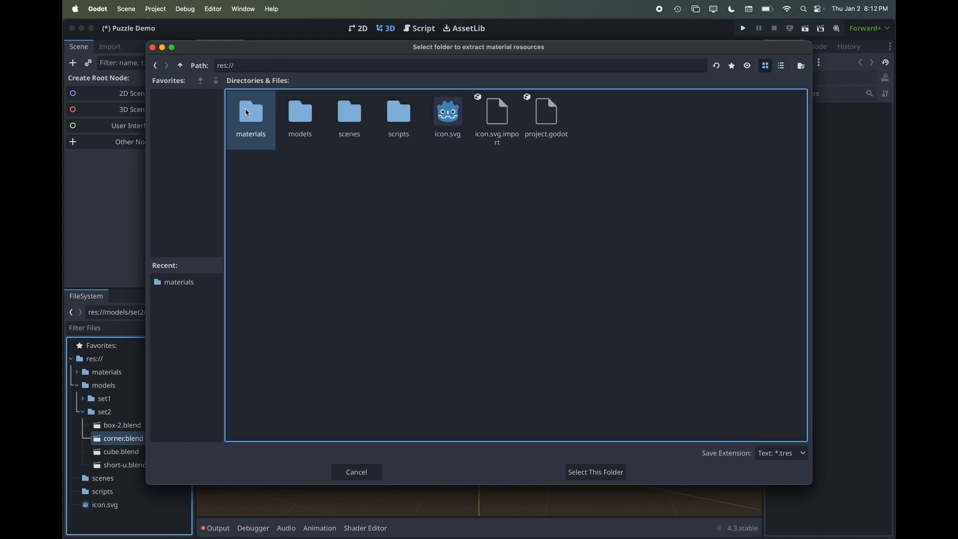
double_click(249, 112)
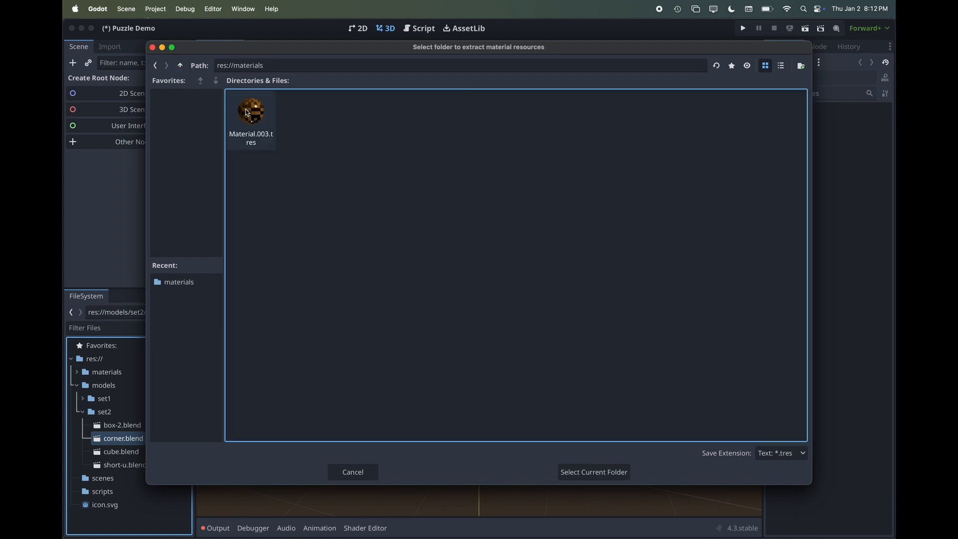
click(574, 474)
click(575, 476)
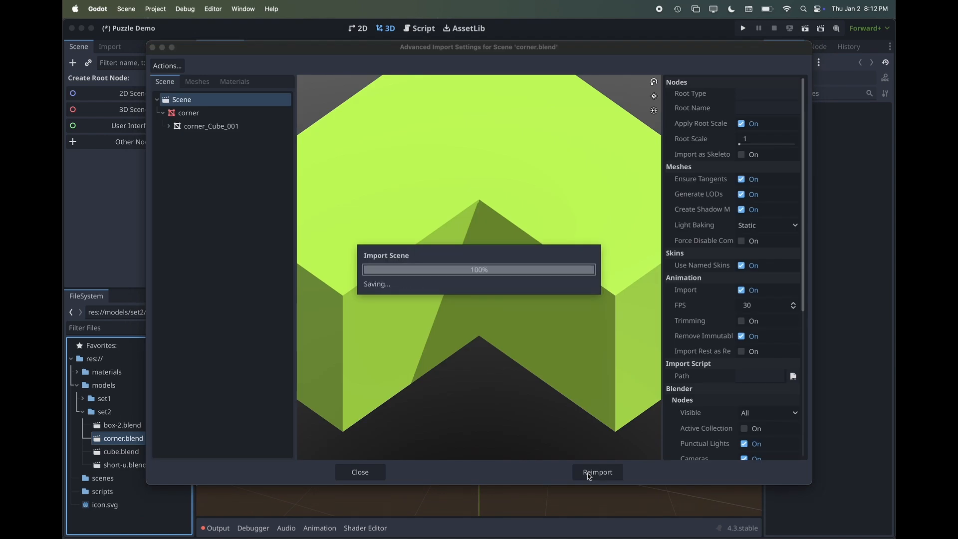
click(597, 472)
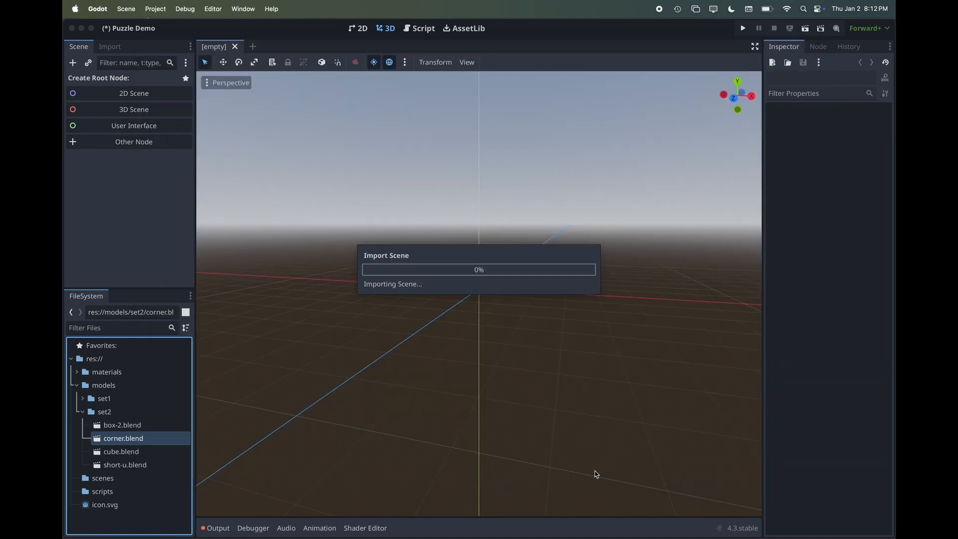
- Open the advanced import settings for cube.blend, extract its materials into res://materials and reimport it
double_click(138, 453)
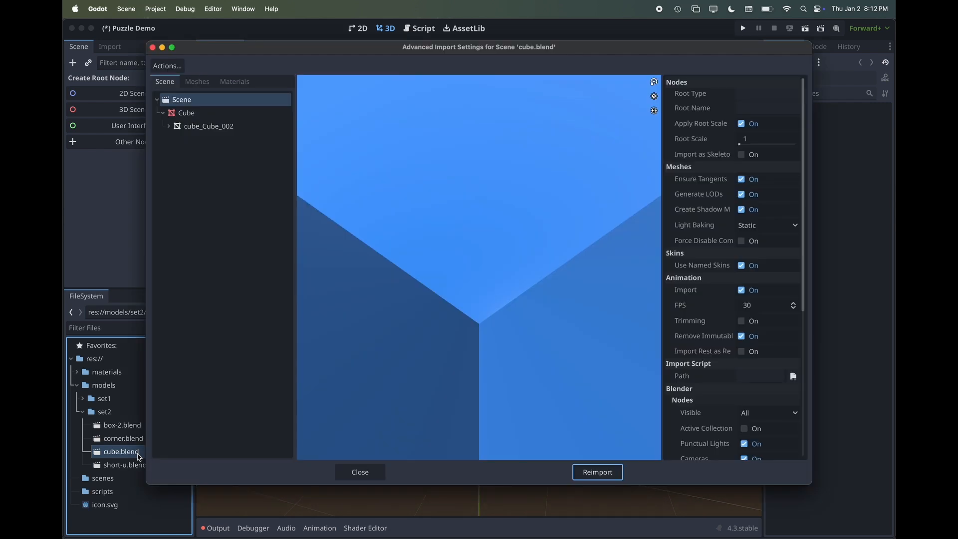
click(170, 70)
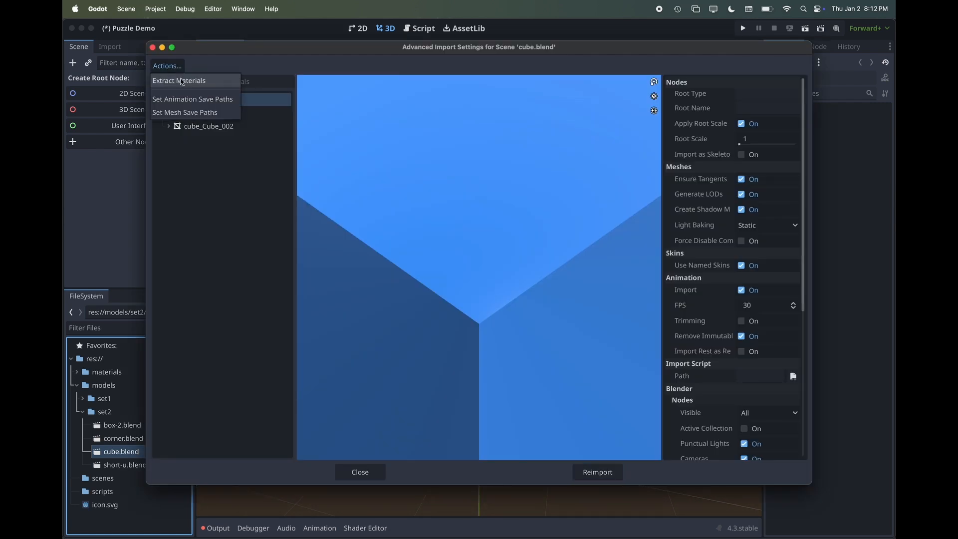
click(181, 81)
click(180, 65)
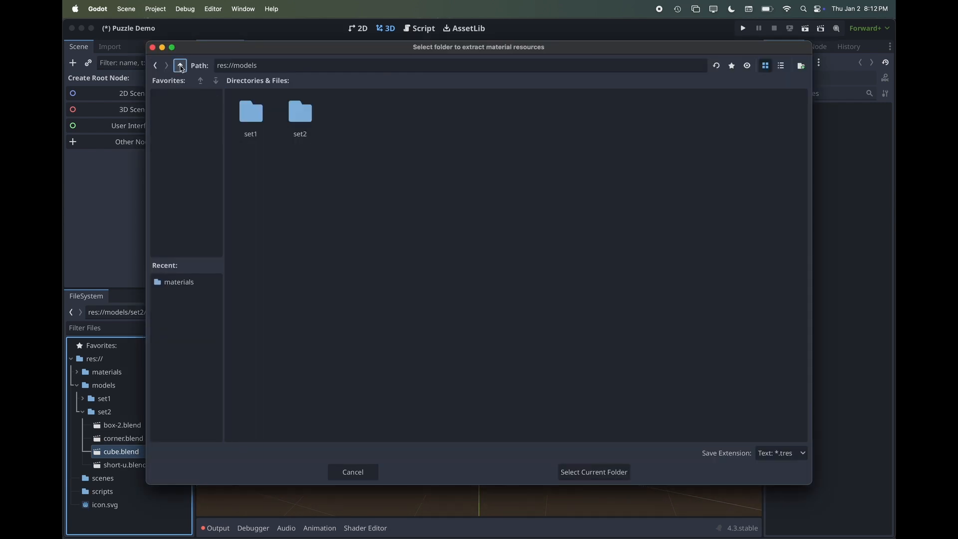
double_click(251, 112)
click(180, 65)
click(180, 65)
double_click(251, 113)
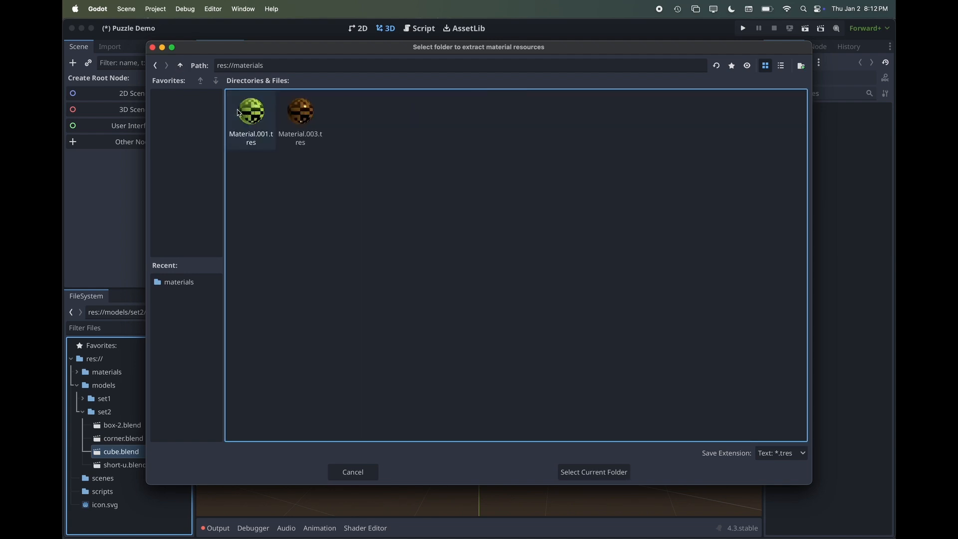
click(593, 472)
click(588, 470)
click(588, 471)
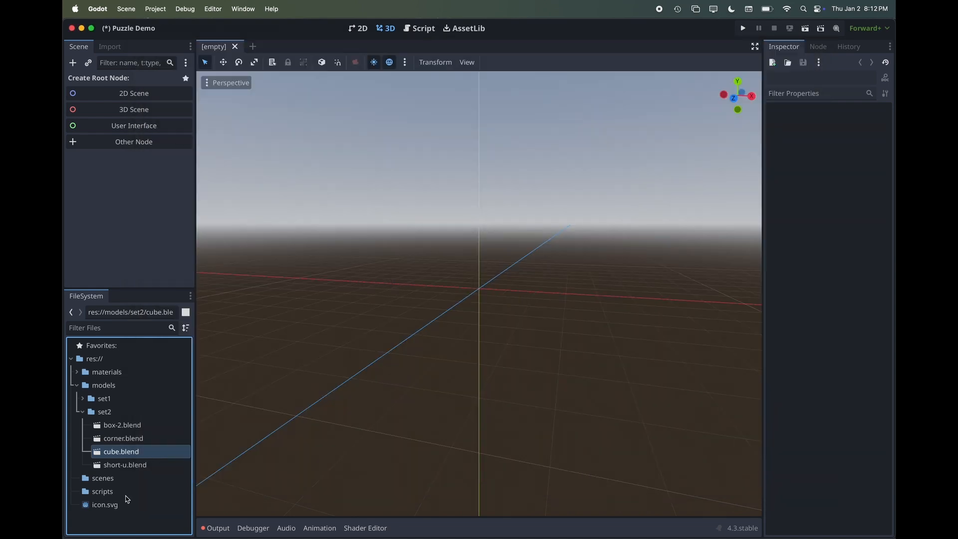
- Run material extraction for short-u.blend into res://materials, reimport the model, and expand the materials folder in the project files
double_click(125, 464)
click(167, 65)
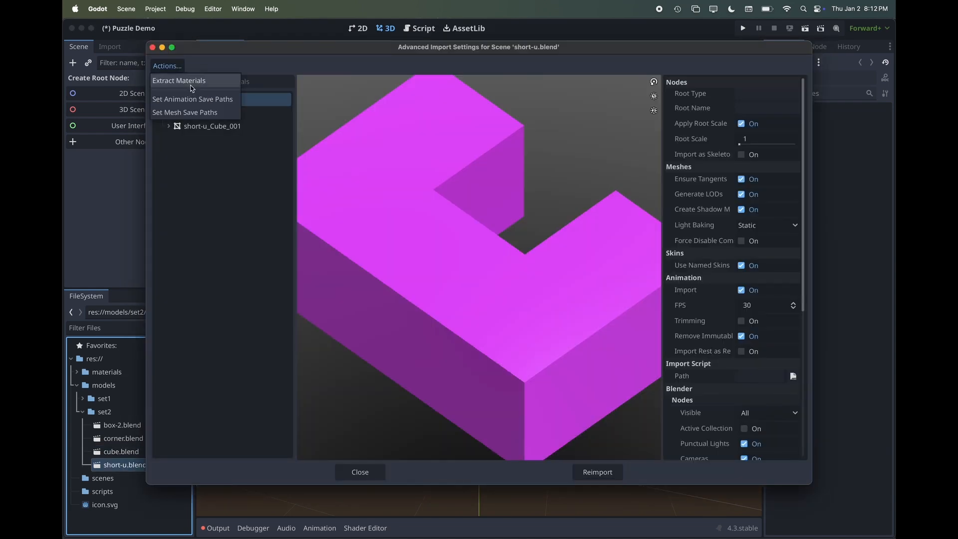
click(189, 81)
click(180, 65)
click(180, 66)
double_click(251, 112)
click(593, 472)
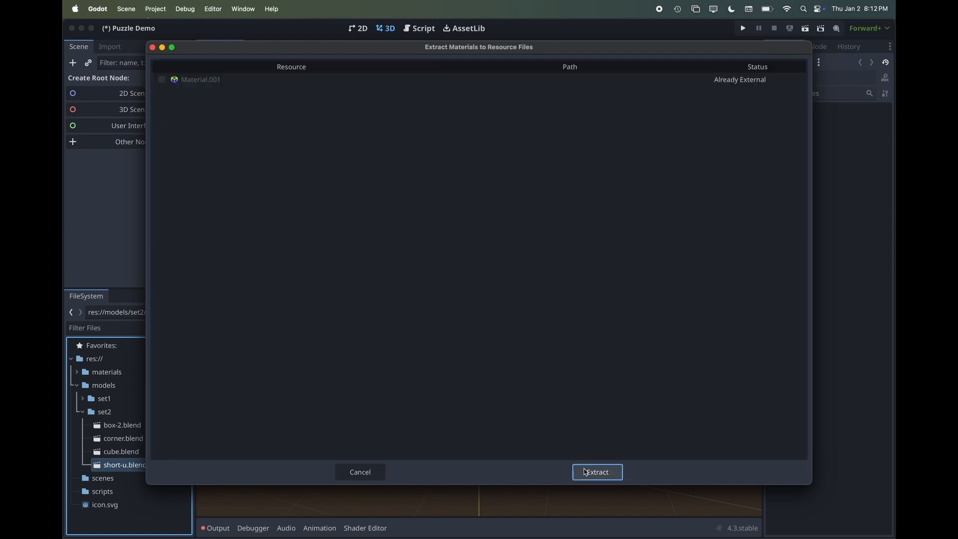
click(594, 470)
click(587, 470)
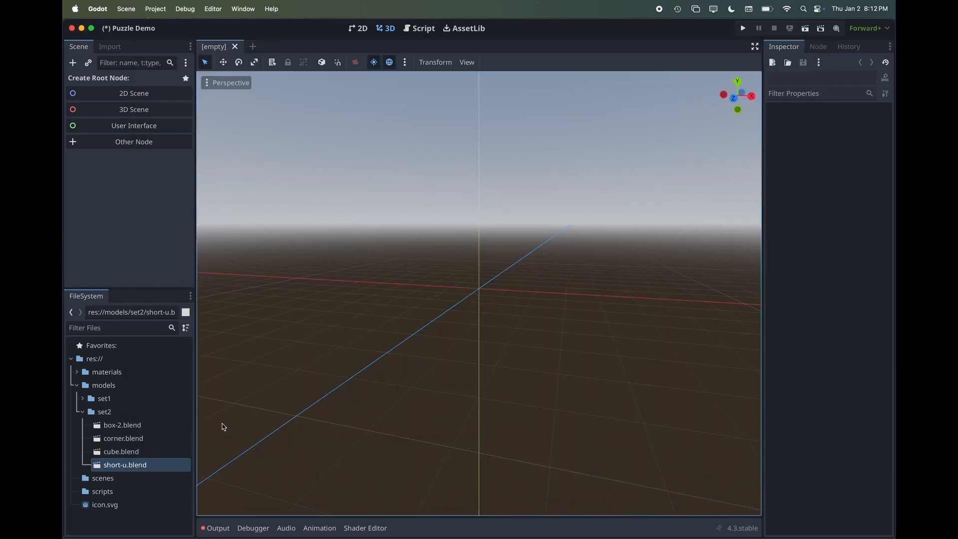
click(78, 372)
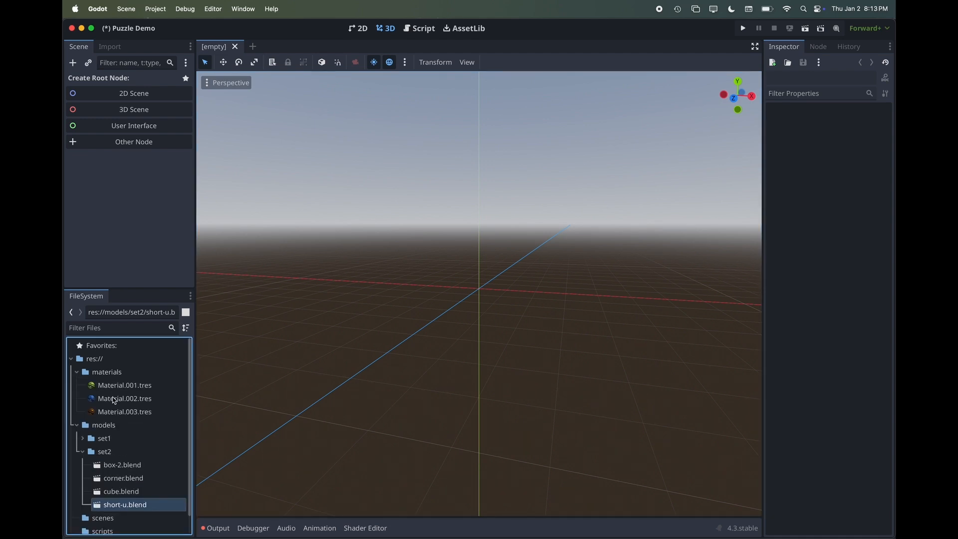
scroll(116, 450, down, 1)
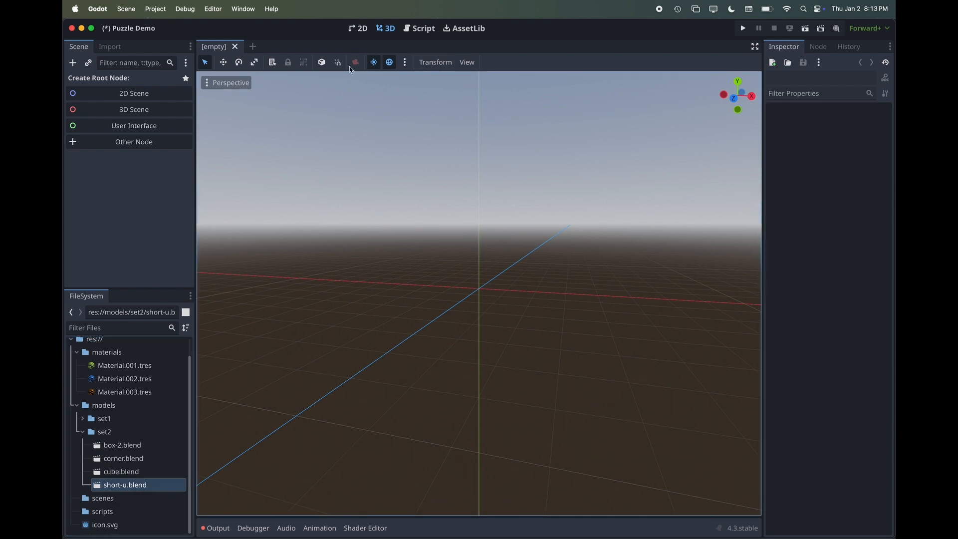
- Create a StaticBody3D node as the root of the new scene
click(112, 143)
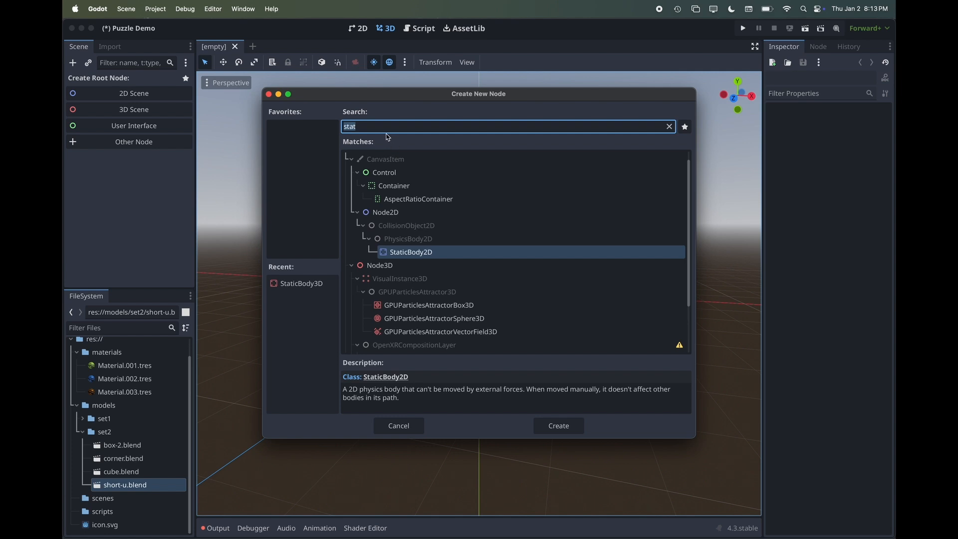
click(382, 127)
text(ic)
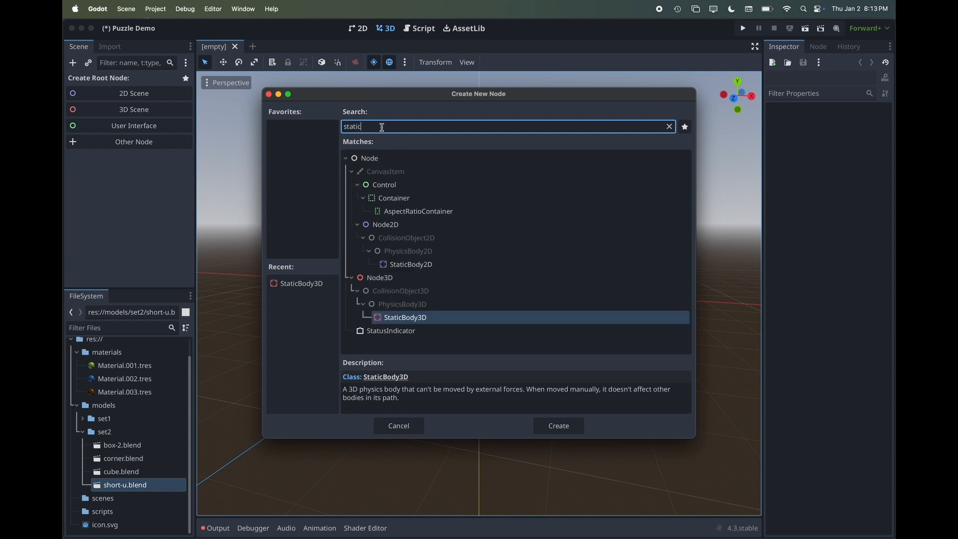
click(403, 320)
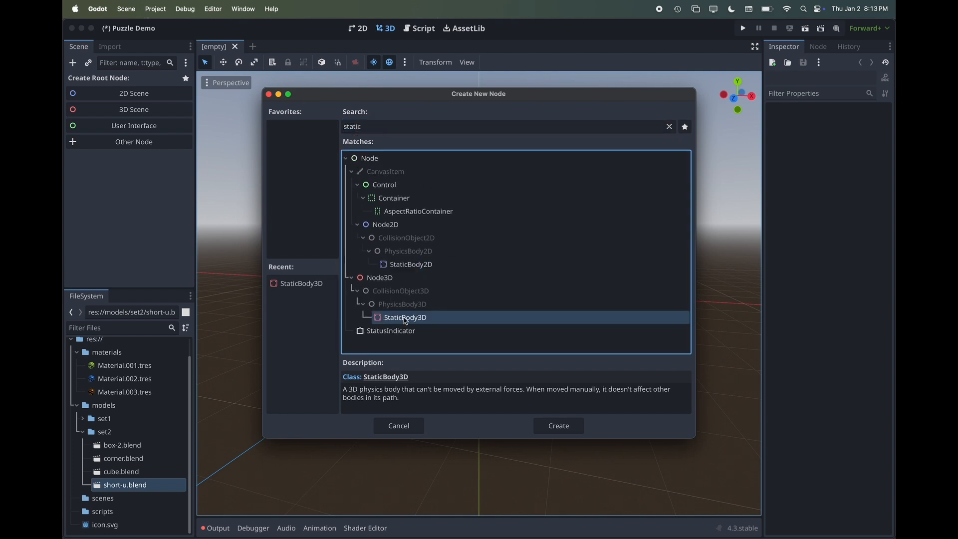
click(559, 425)
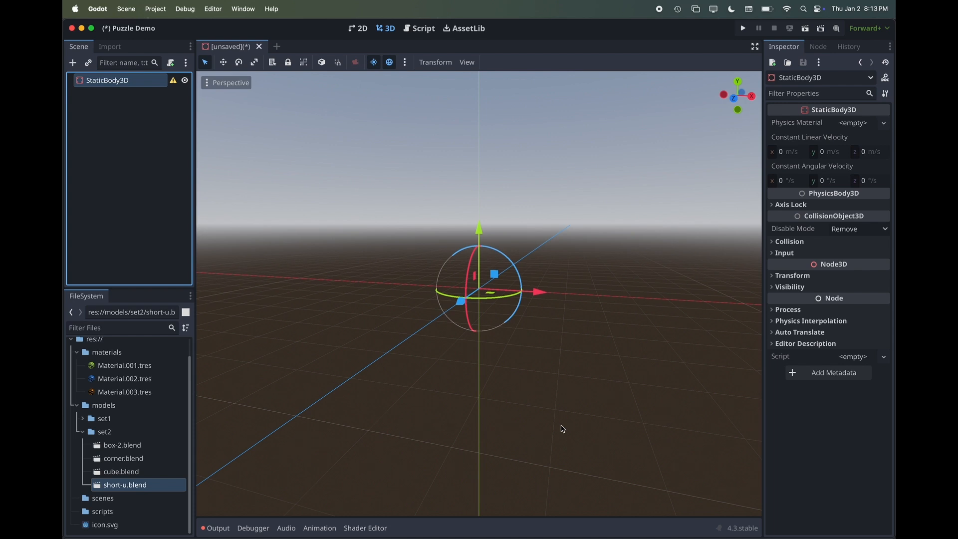
- Add the box-2.blend model from models/set2 as a child of the StaticBody3D root node
click(120, 447)
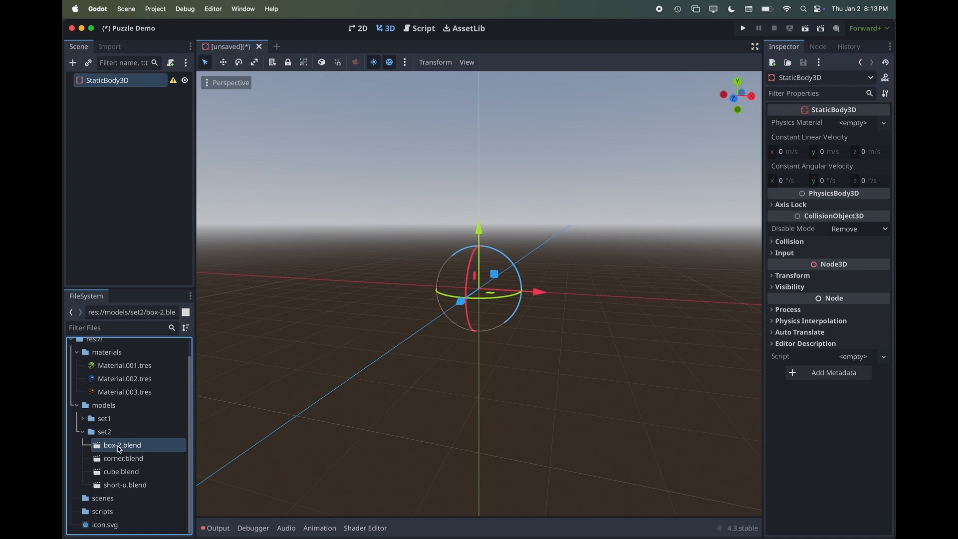
drag(119, 448, 108, 82)
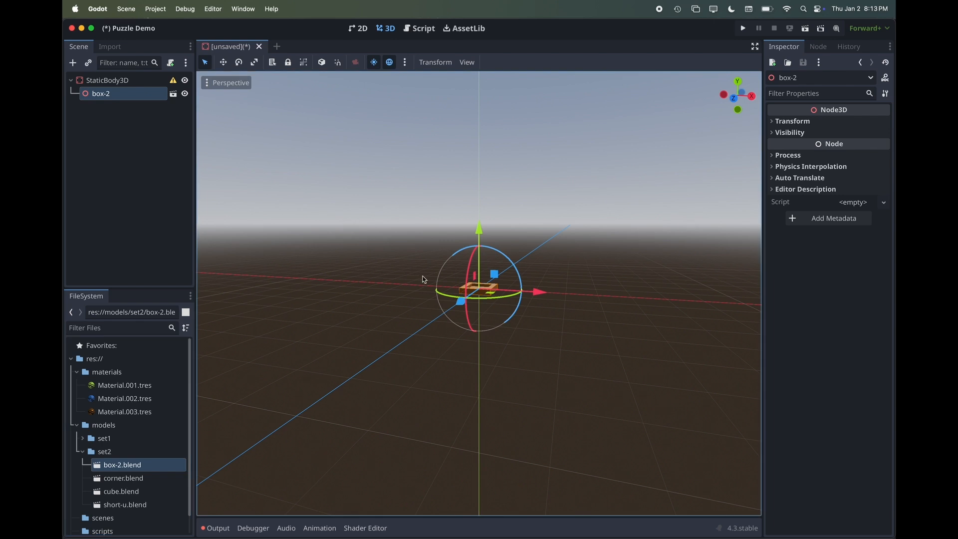
middle_drag(459, 281, 458, 280)
scroll(457, 280, up, 10)
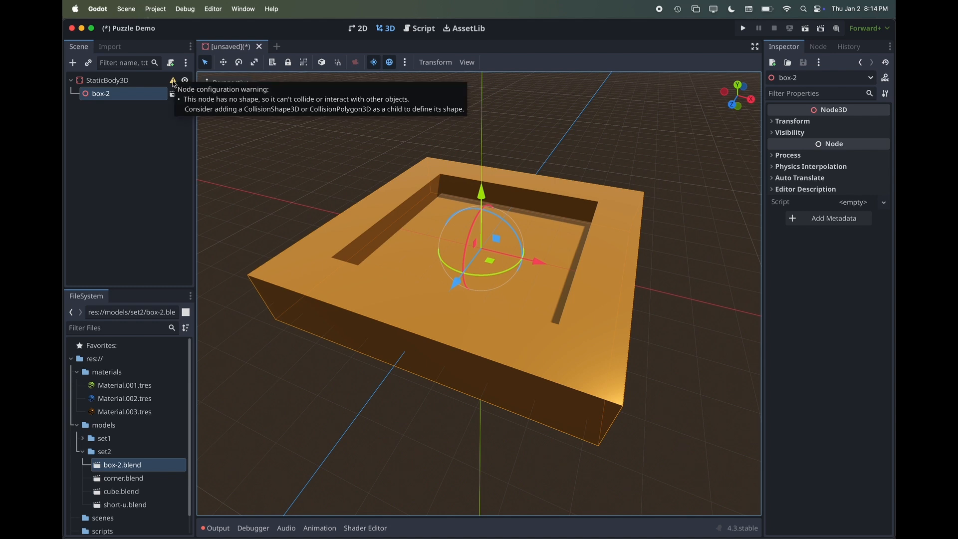
- Read the StaticBody3D root node's configuration warning, and rename the node to frame
click(173, 81)
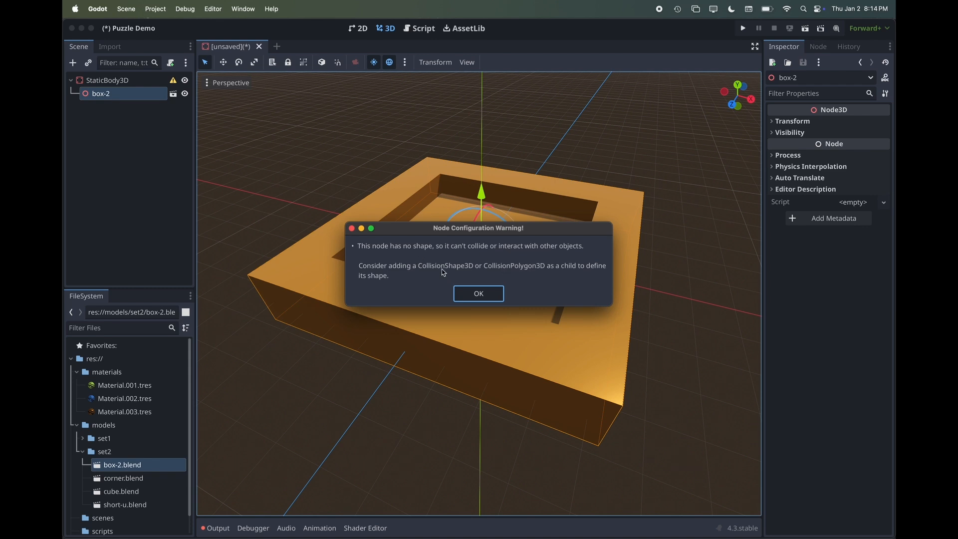
click(477, 295)
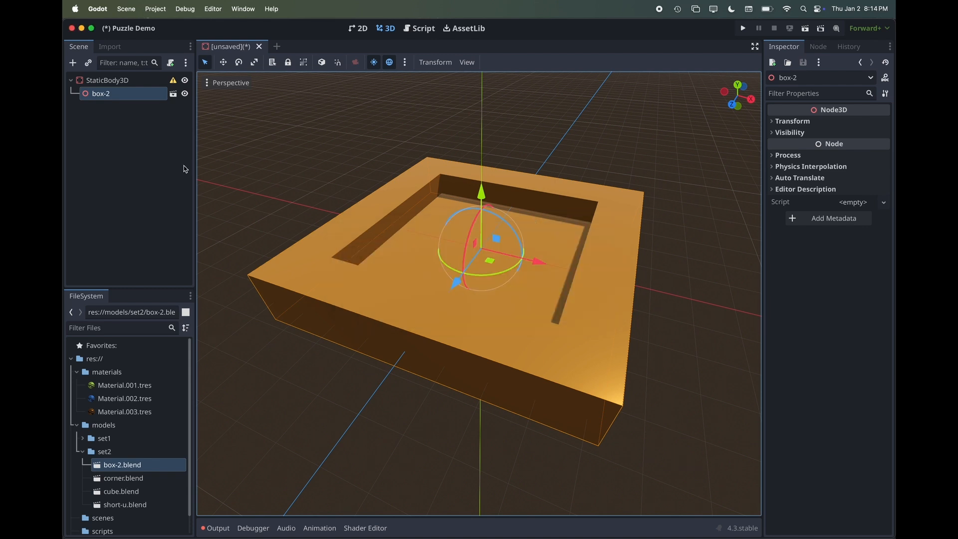
click(119, 83)
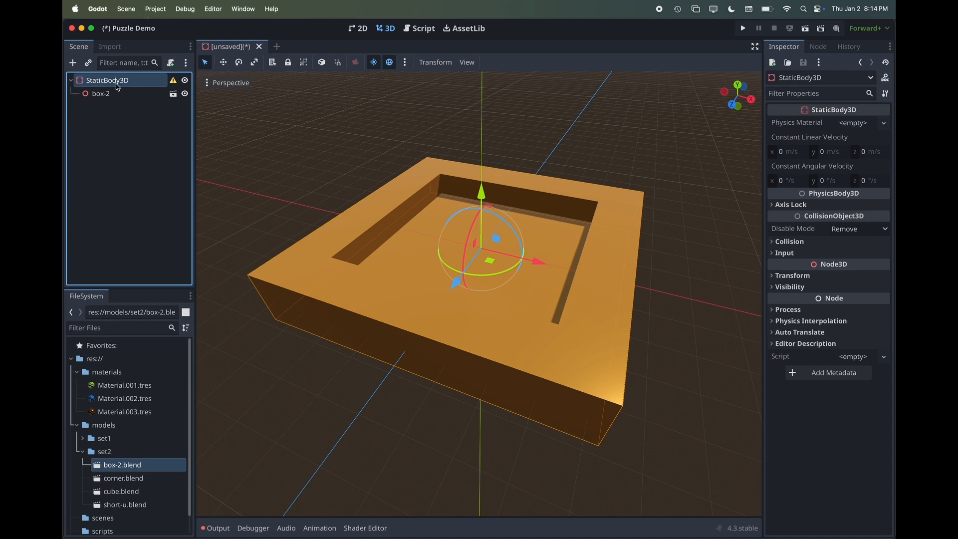
click(116, 83)
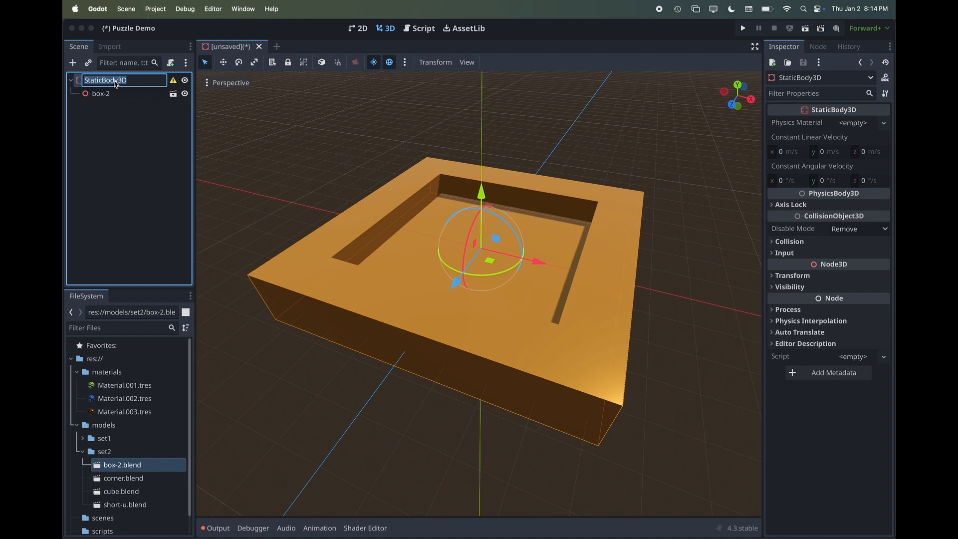
text(Frame)
key(Return)
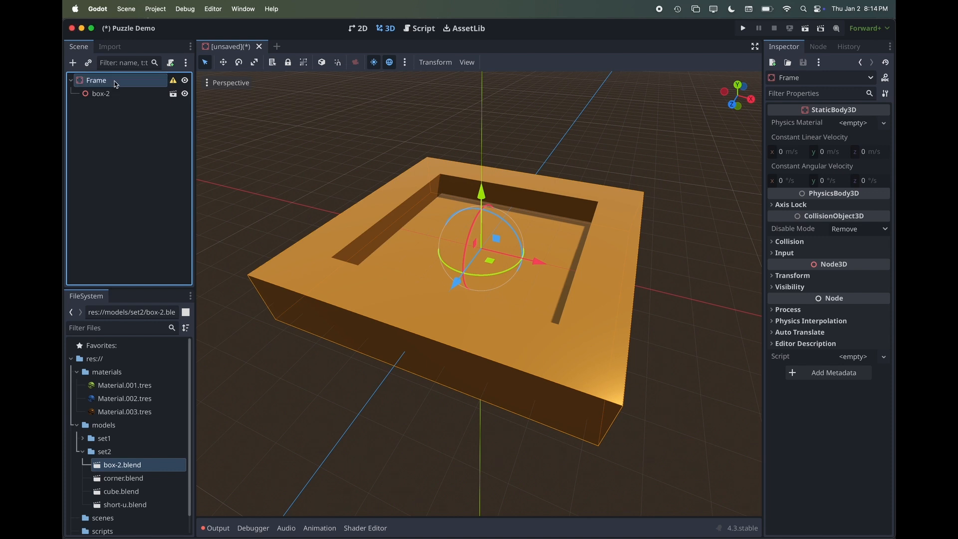
double_click(89, 80)
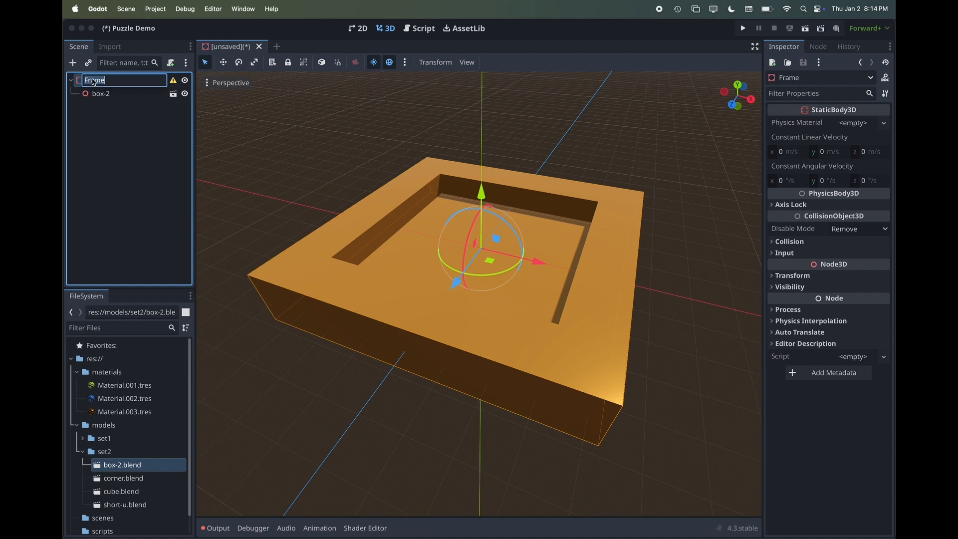
key(BackSpace)
text(f)
key(Return)
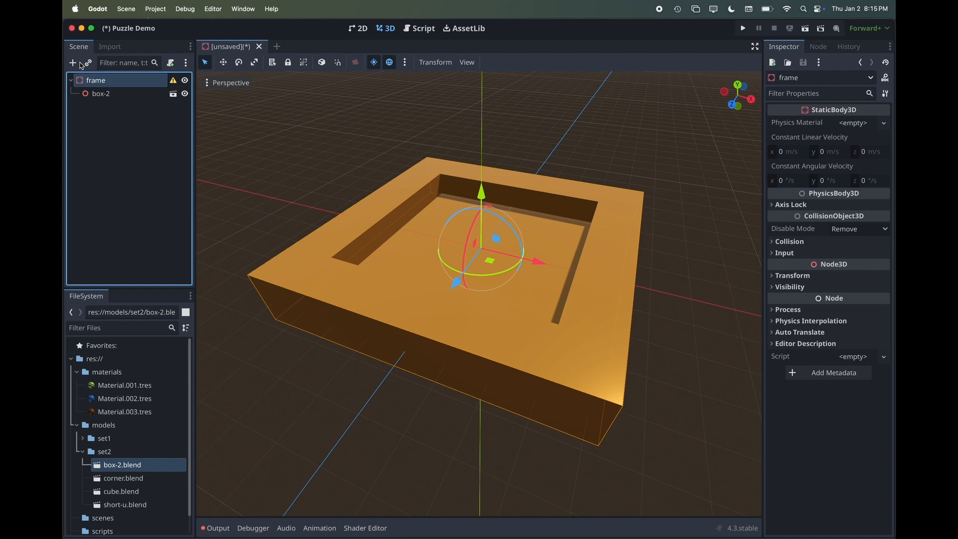
- Enable Editable Children on the box-2 node in the scene tree
click(337, 240)
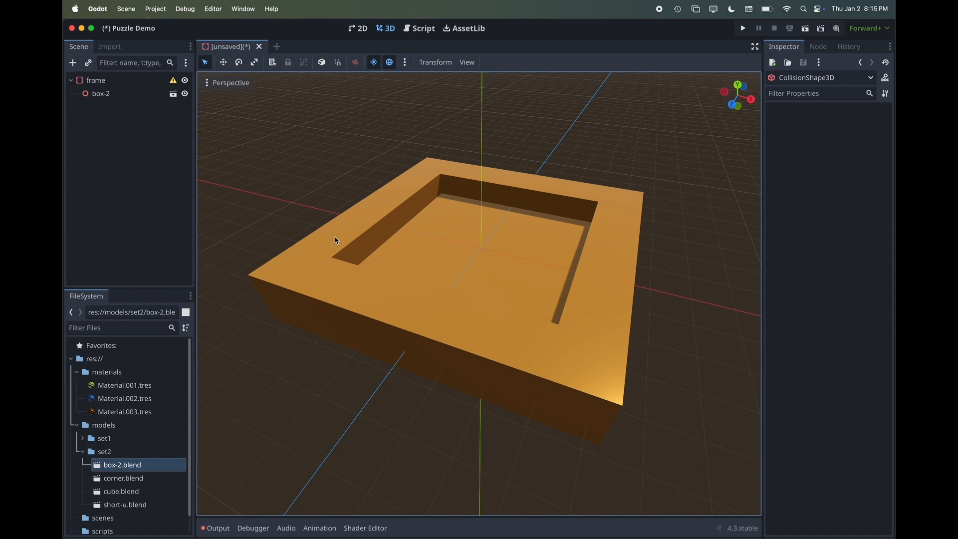
click(103, 95)
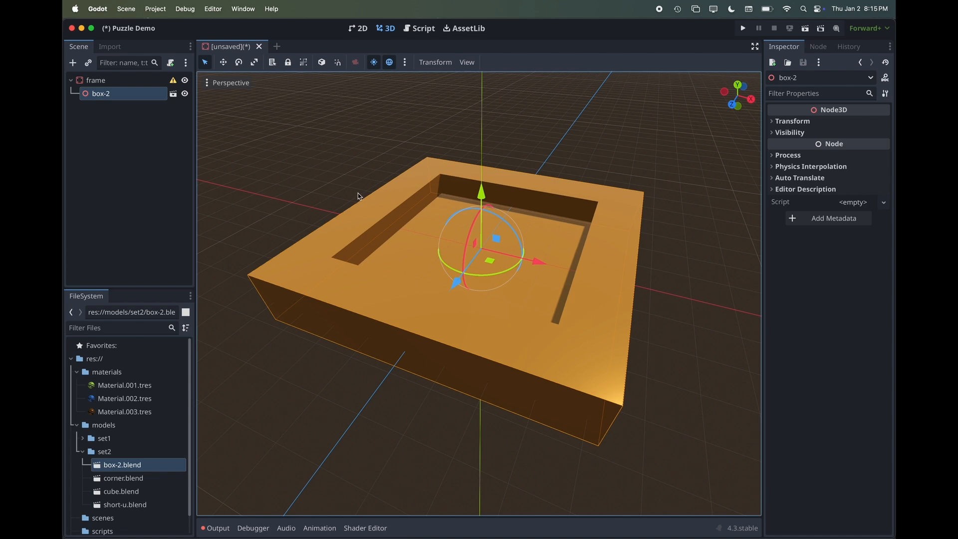
right_click(105, 97)
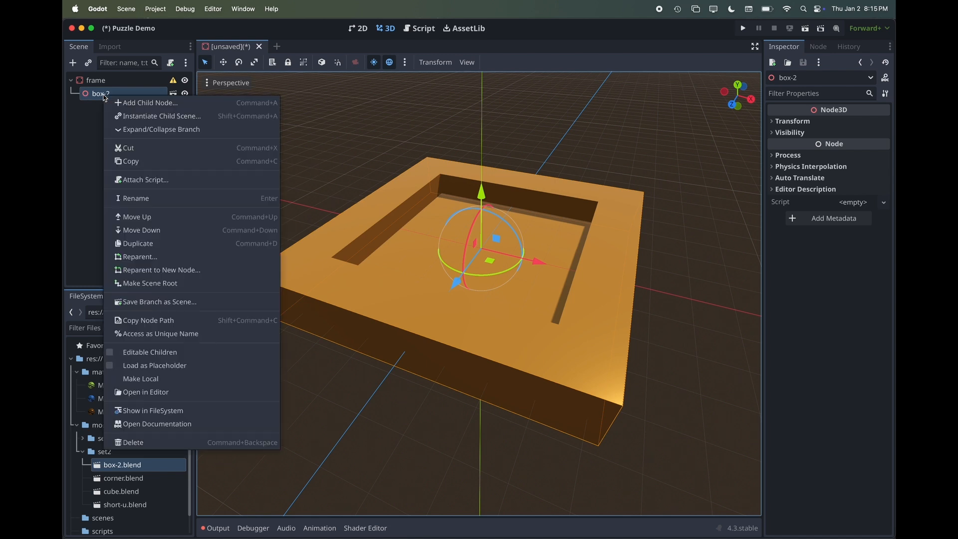
click(137, 353)
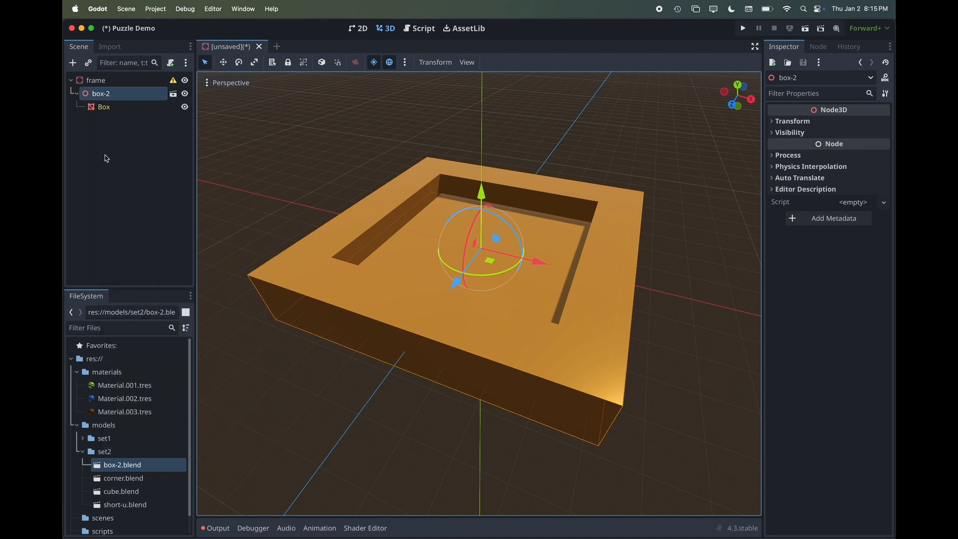
- Create a collision shape from the Box mesh with Sibling placement and the Trimesh type
click(115, 108)
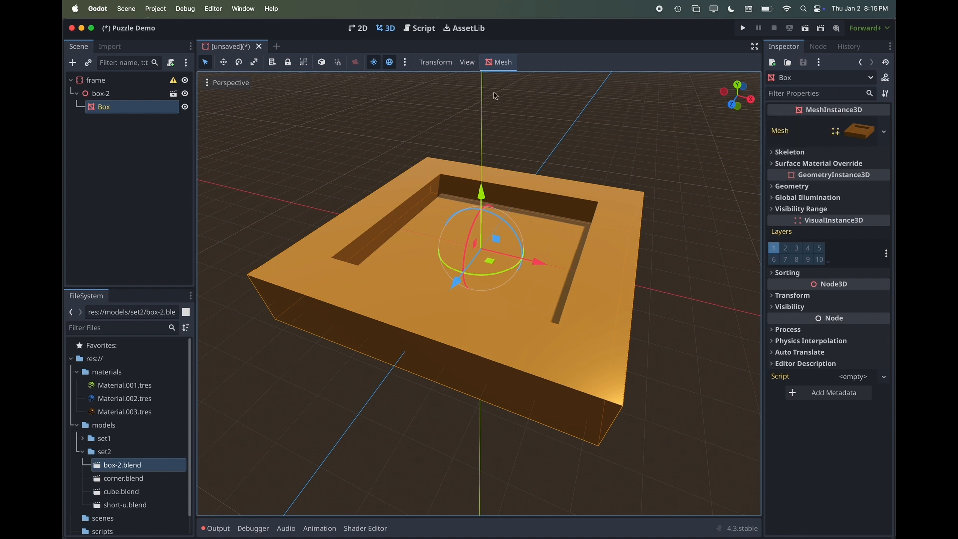
click(499, 64)
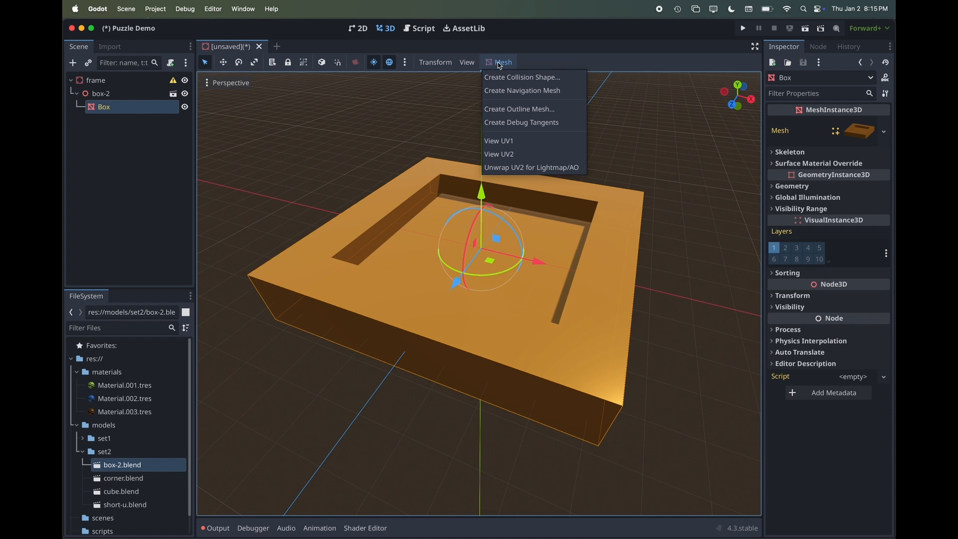
click(504, 77)
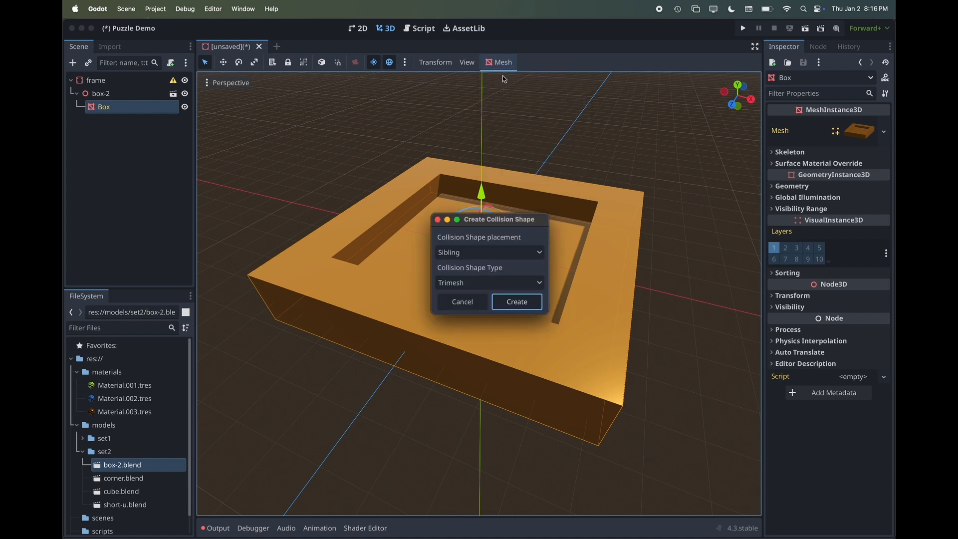
click(534, 253)
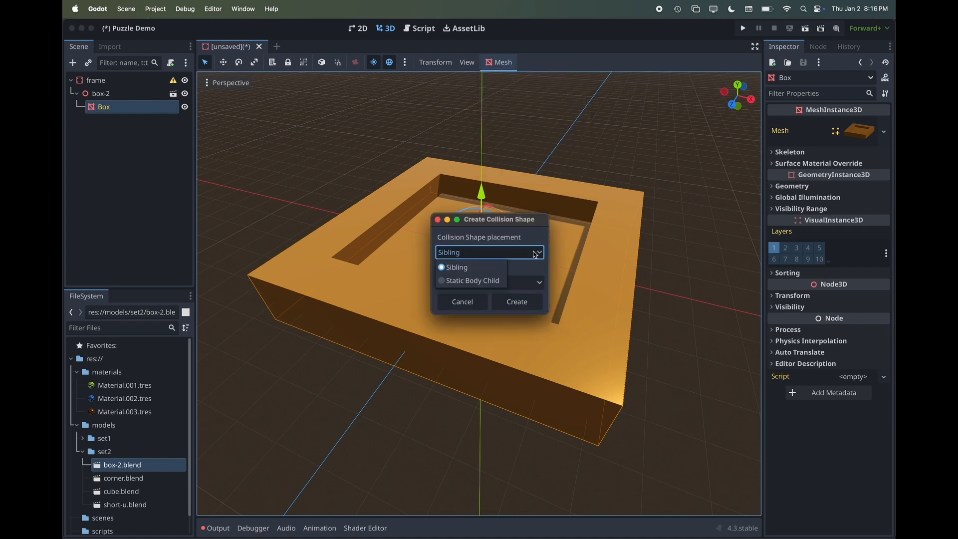
click(535, 253)
click(535, 281)
click(538, 283)
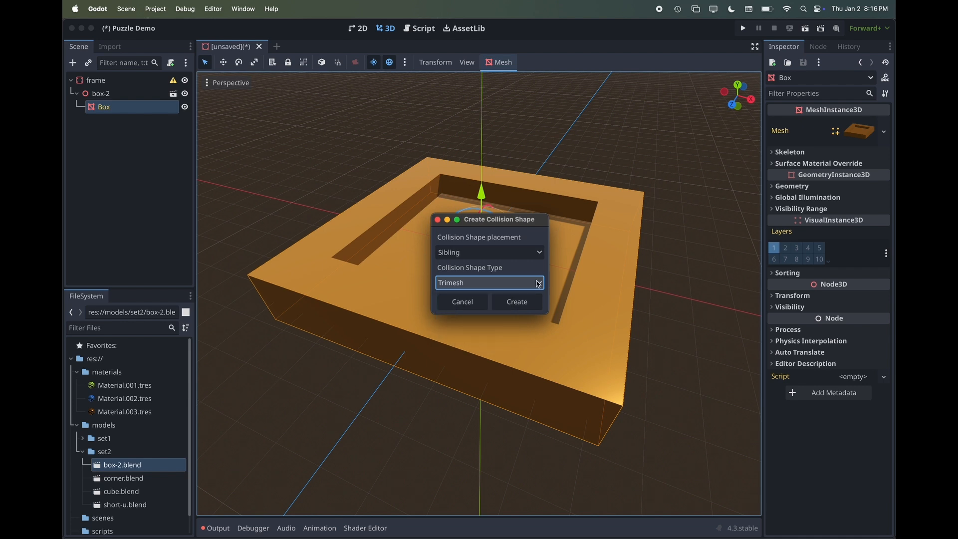
click(517, 303)
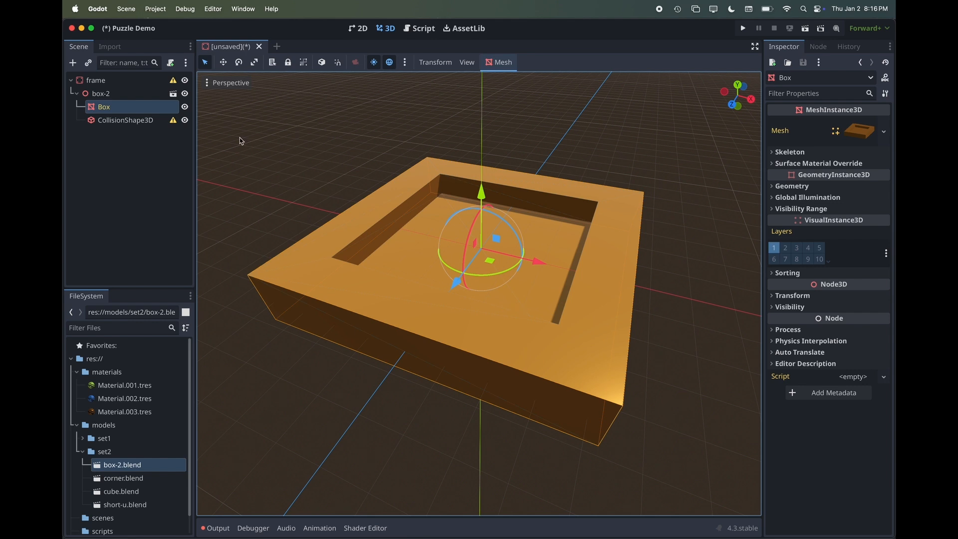
- Move the CollisionShape3D node out of box-2 so it is a direct child of the frame root
click(126, 124)
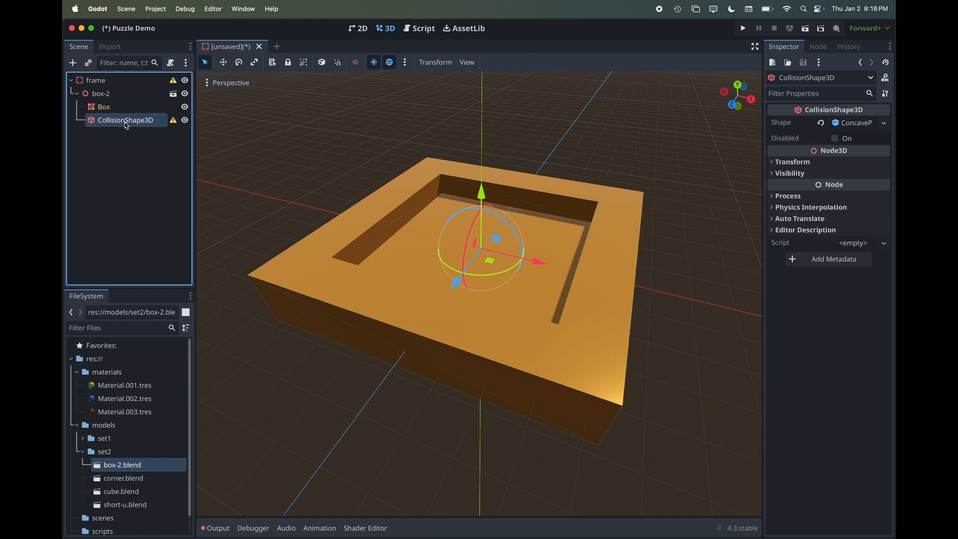
drag(126, 125, 104, 85)
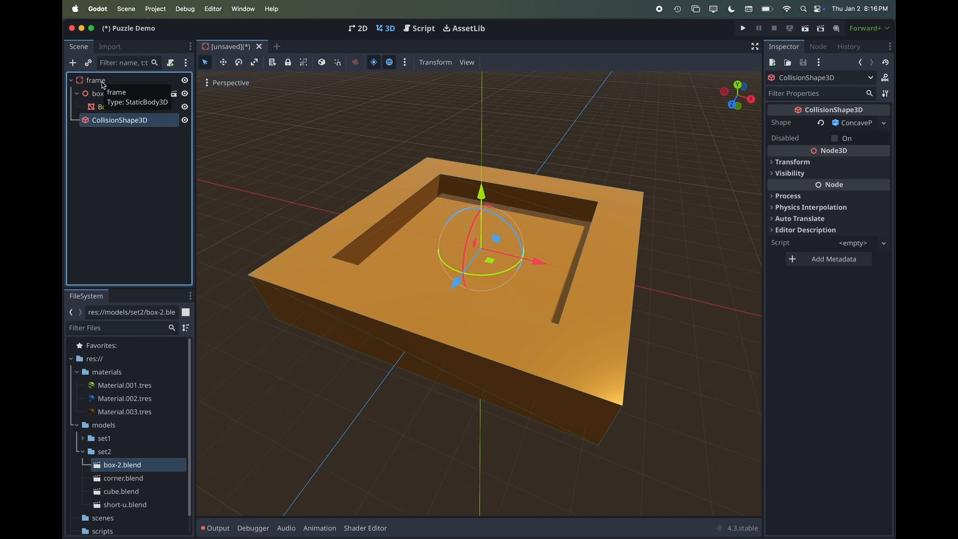
click(95, 84)
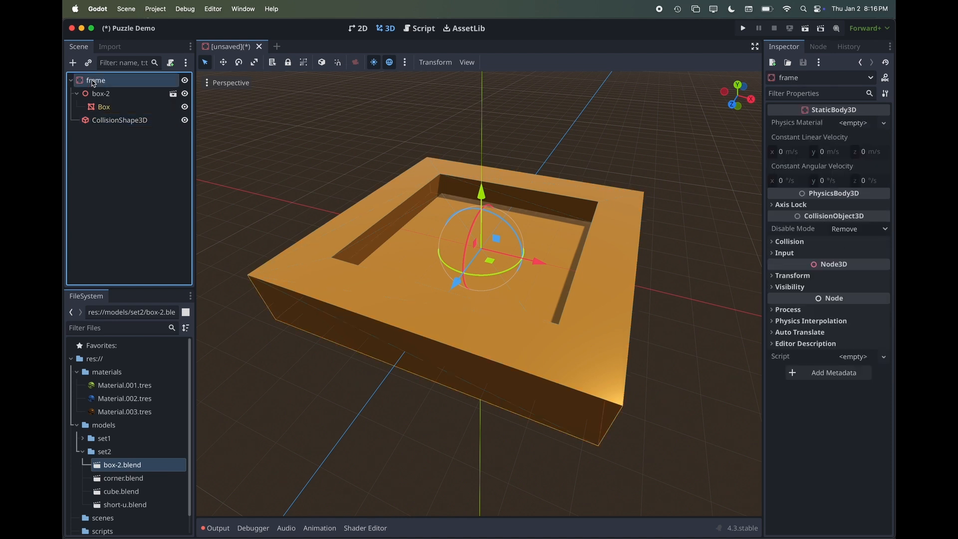
click(97, 94)
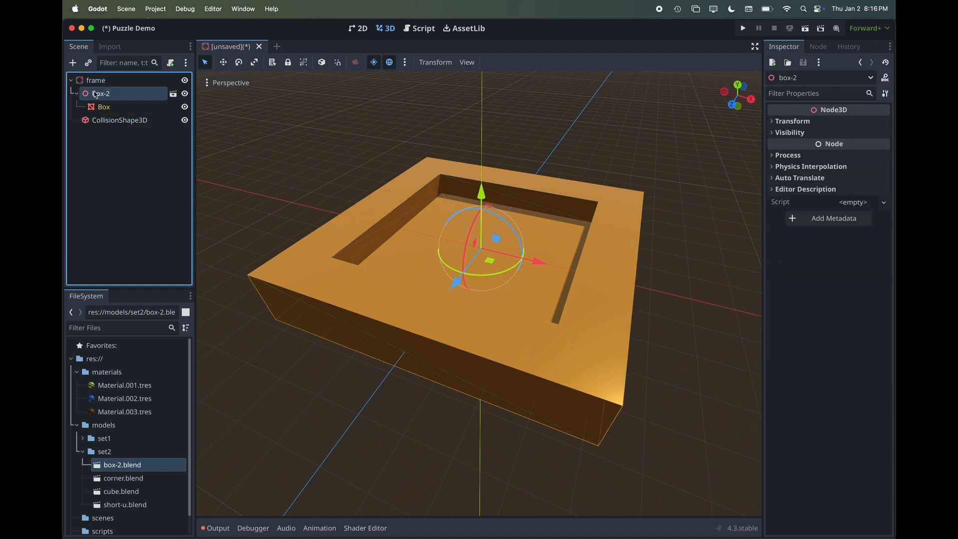
click(99, 125)
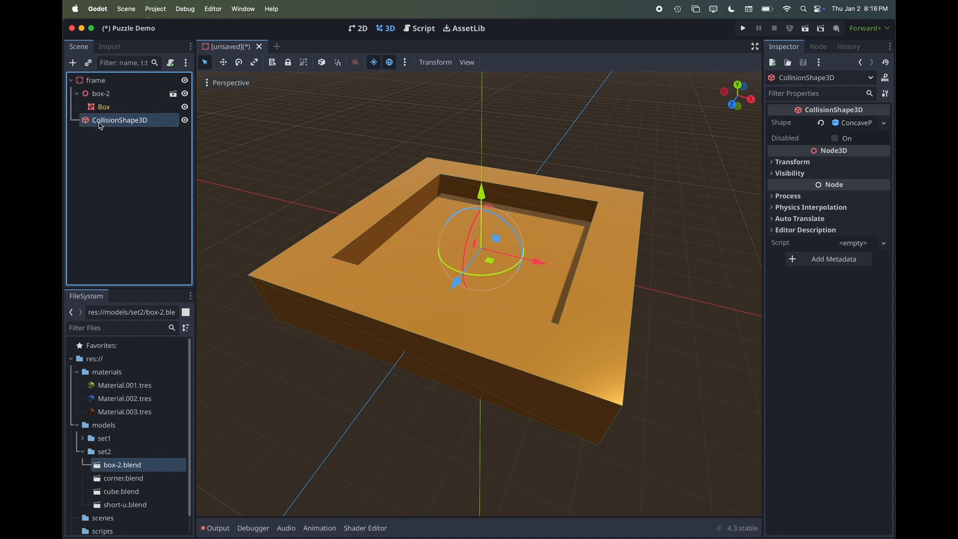
click(99, 94)
click(105, 123)
click(100, 80)
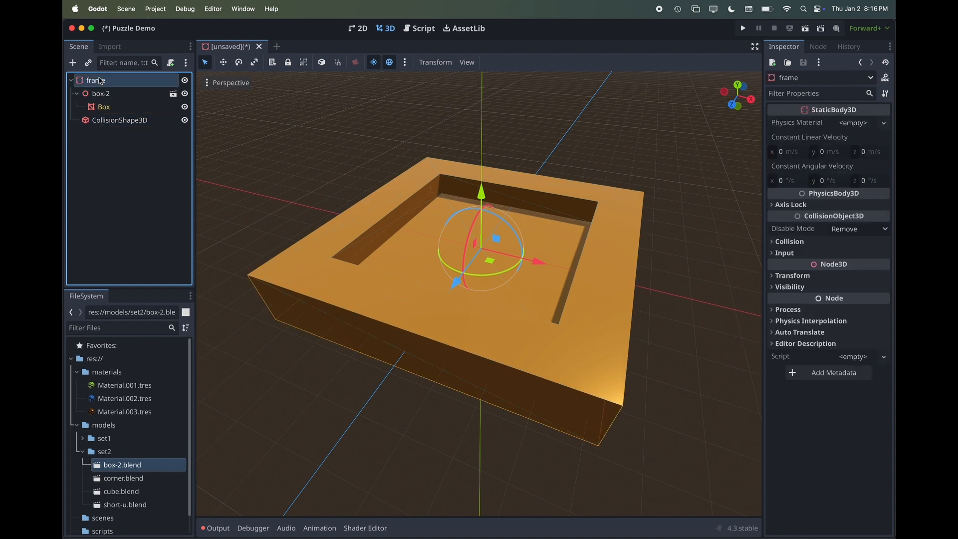
- Hide the box-2 model to examine the collision shape's wireframe, and show the model again
click(185, 94)
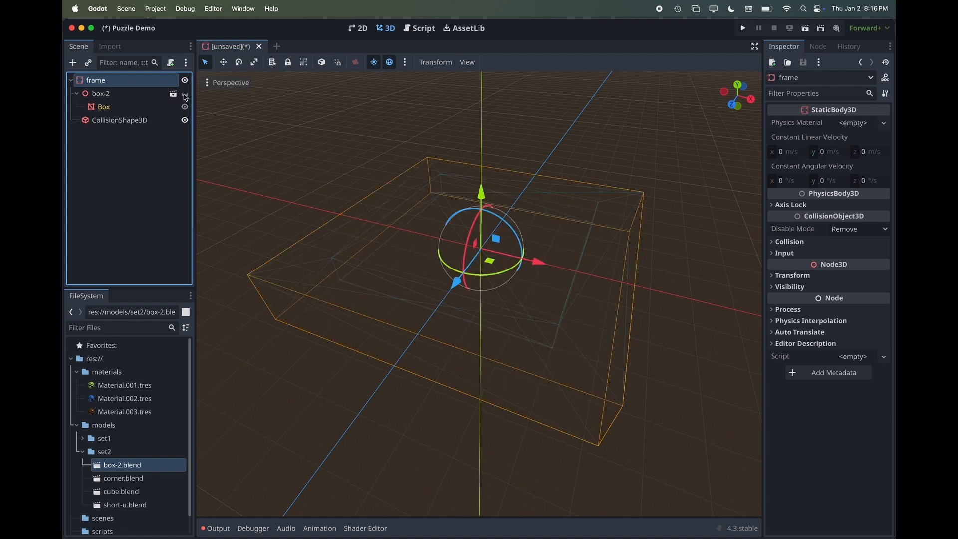
scroll(371, 269, down, 5)
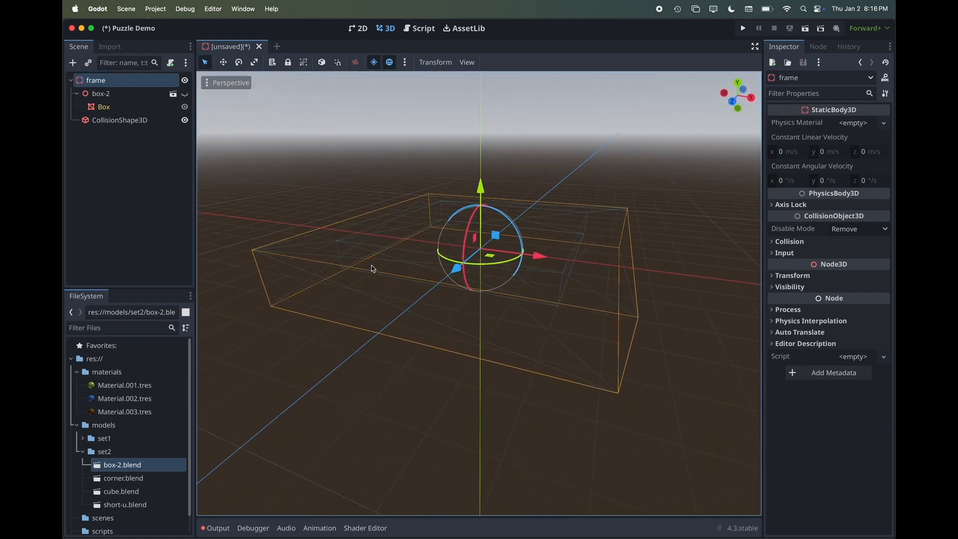
scroll(371, 268, up, 5)
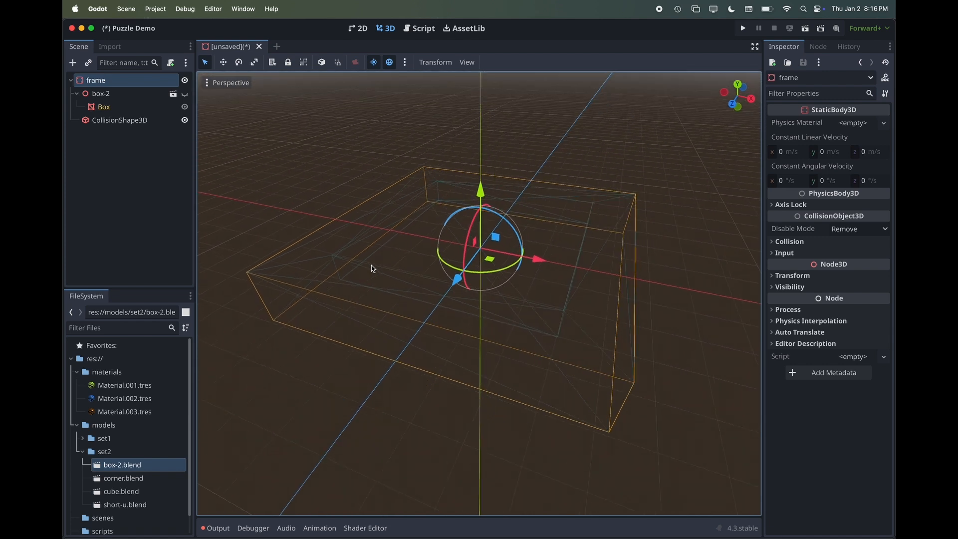
click(185, 93)
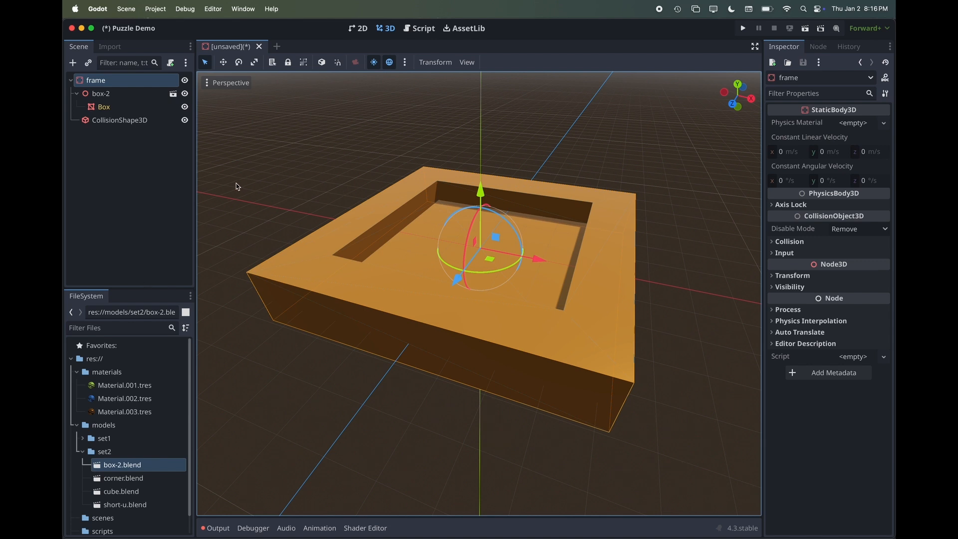
- Save the scene as frame.tscn in the res://scenes folder
click(142, 122)
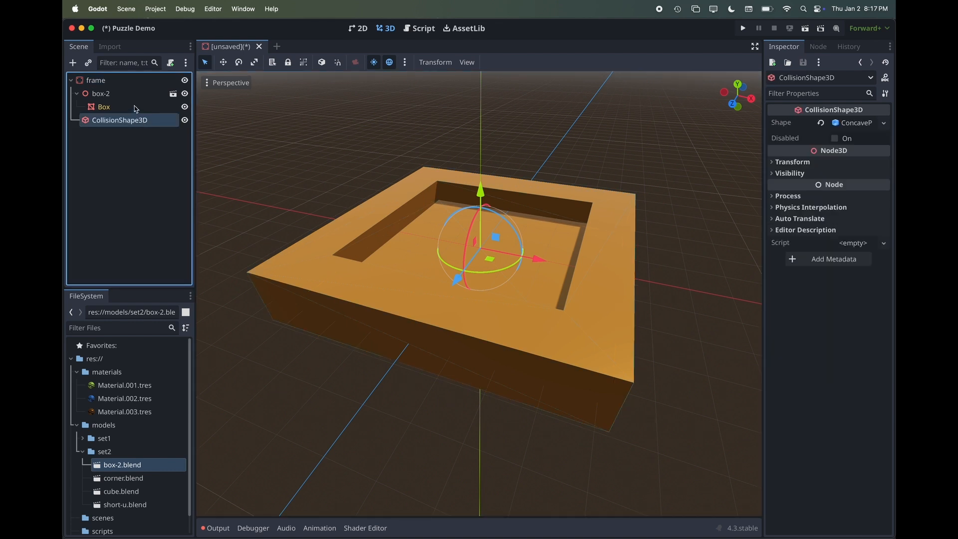
click(123, 95)
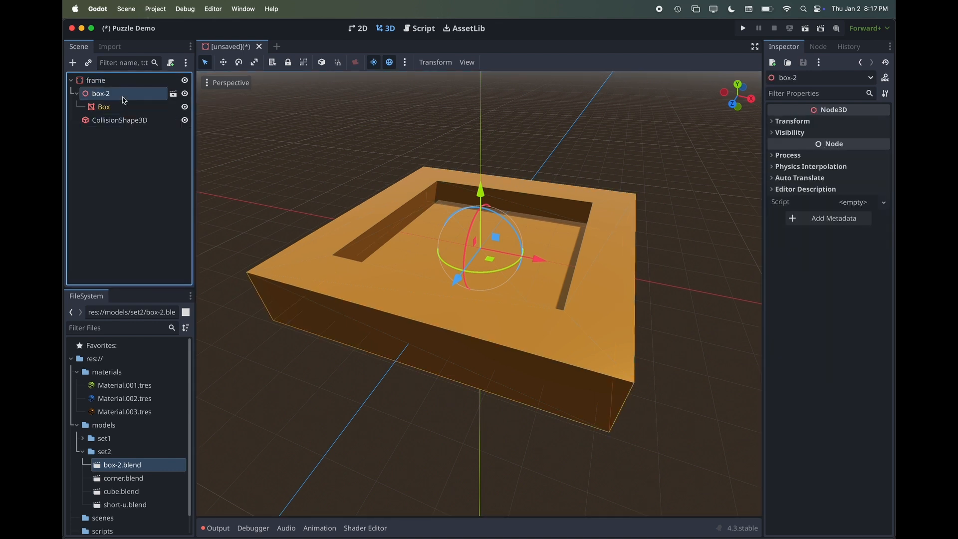
click(118, 82)
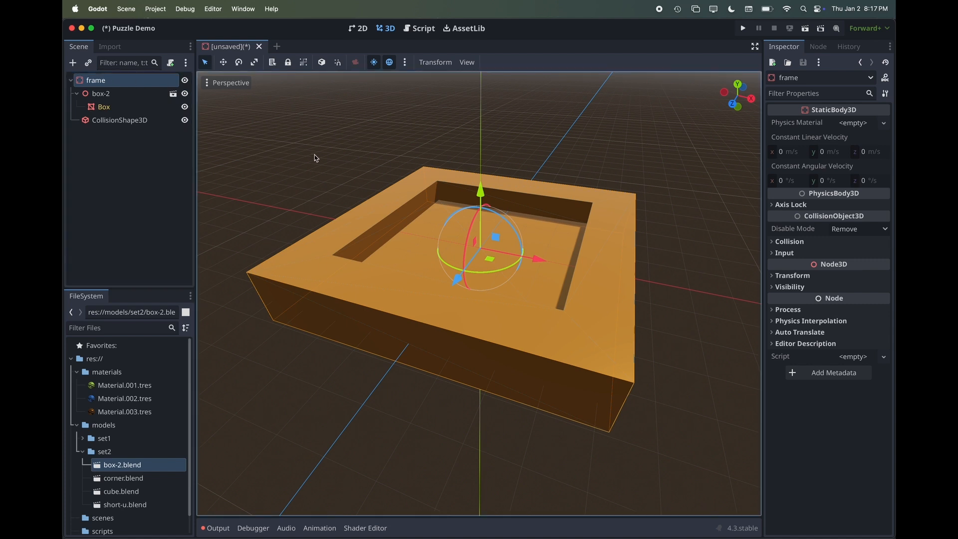
key(super+s)
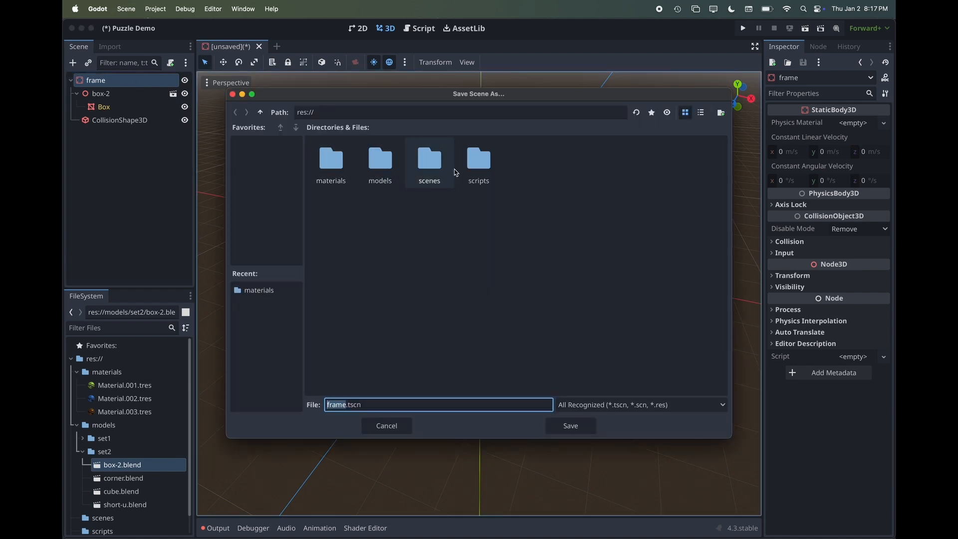
click(427, 162)
double_click(427, 162)
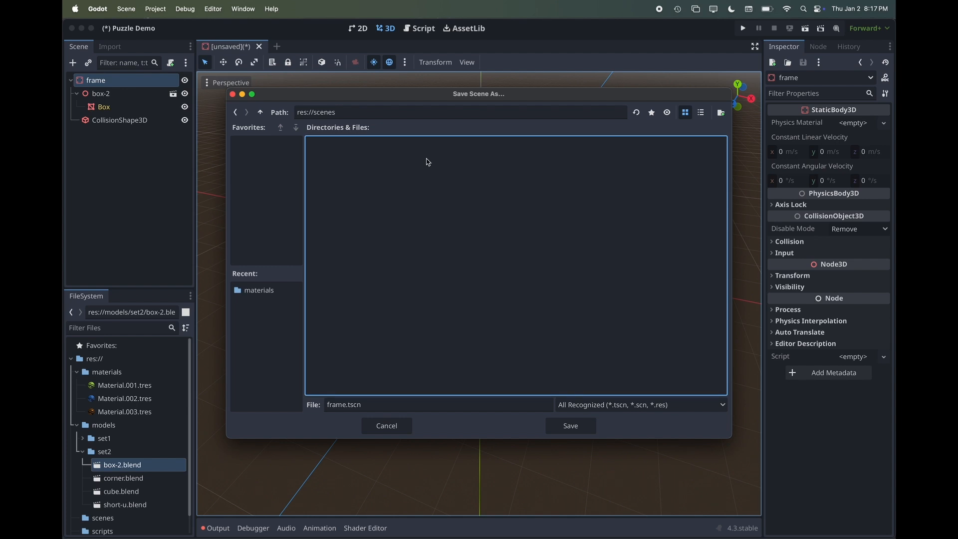
click(570, 426)
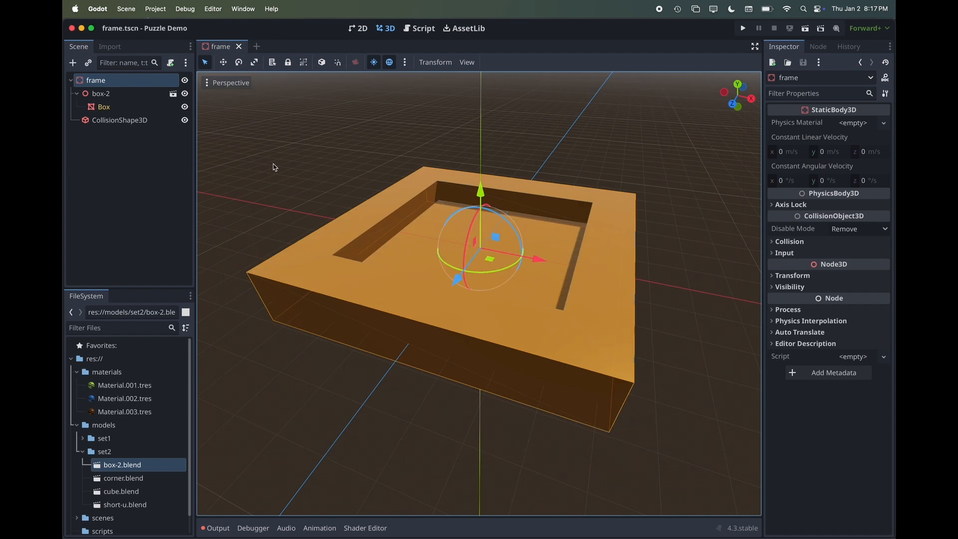
- Create a new scene with an AnimatableBody3D node as its root
key(super+n)
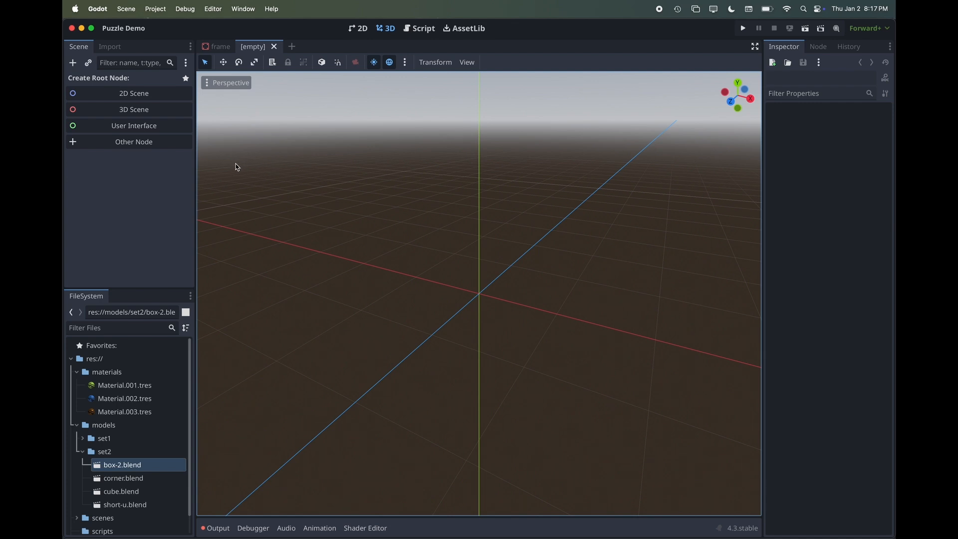
click(153, 144)
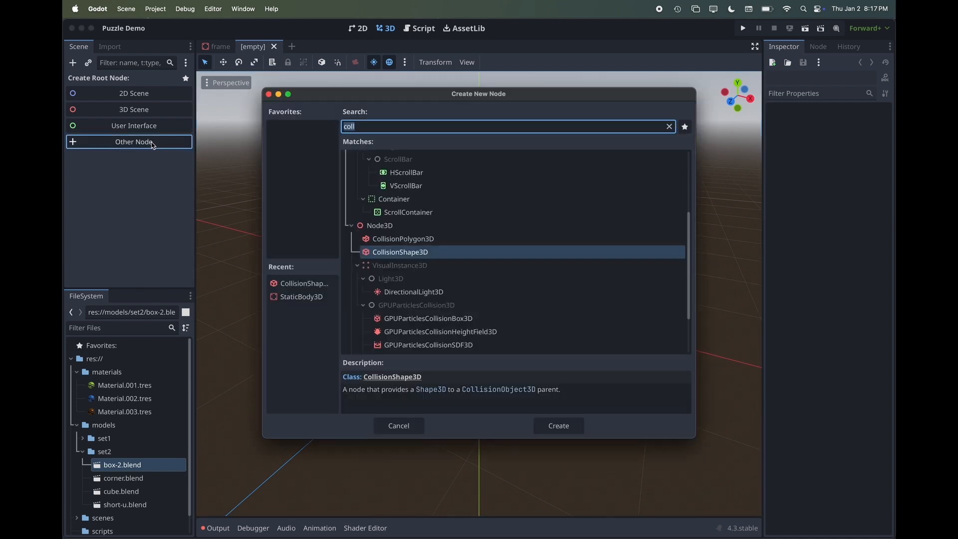
text(anim)
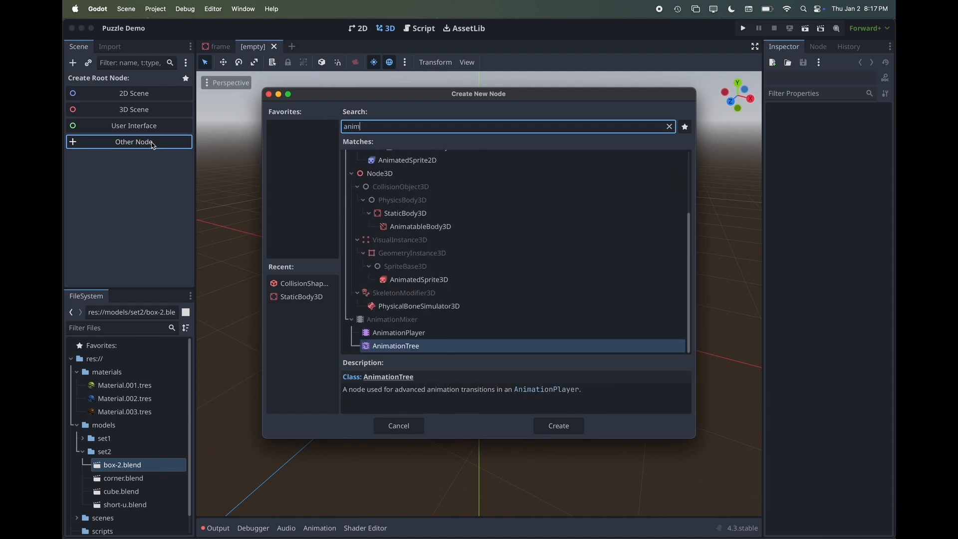
click(432, 230)
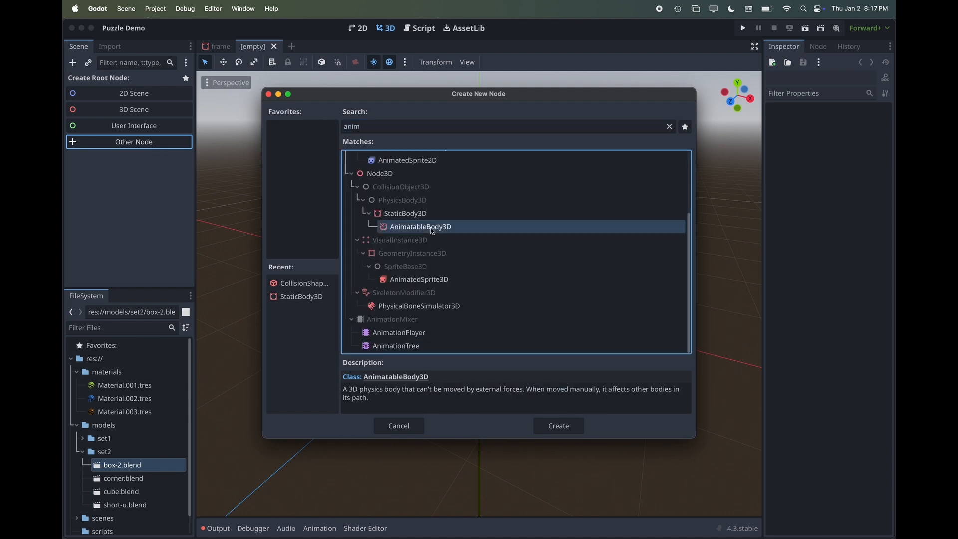
click(561, 428)
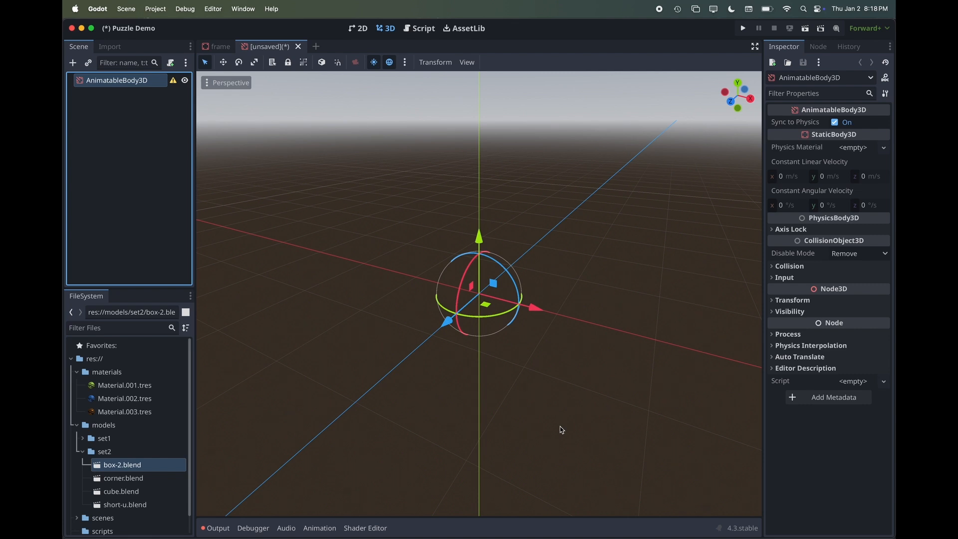
- Rename the AnimatableBody3D root node to corner_piece
double_click(109, 81)
text(corner)
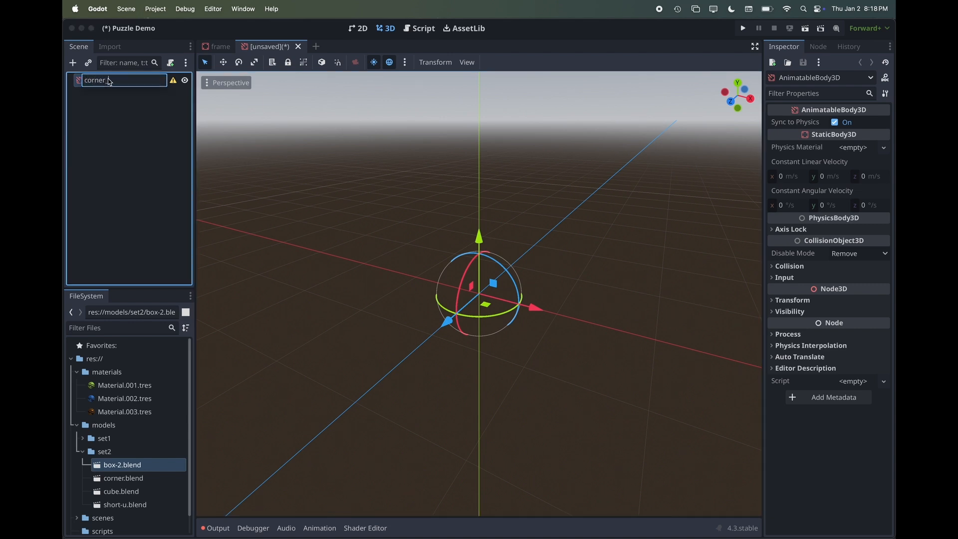
text(_piece)
key(Return)
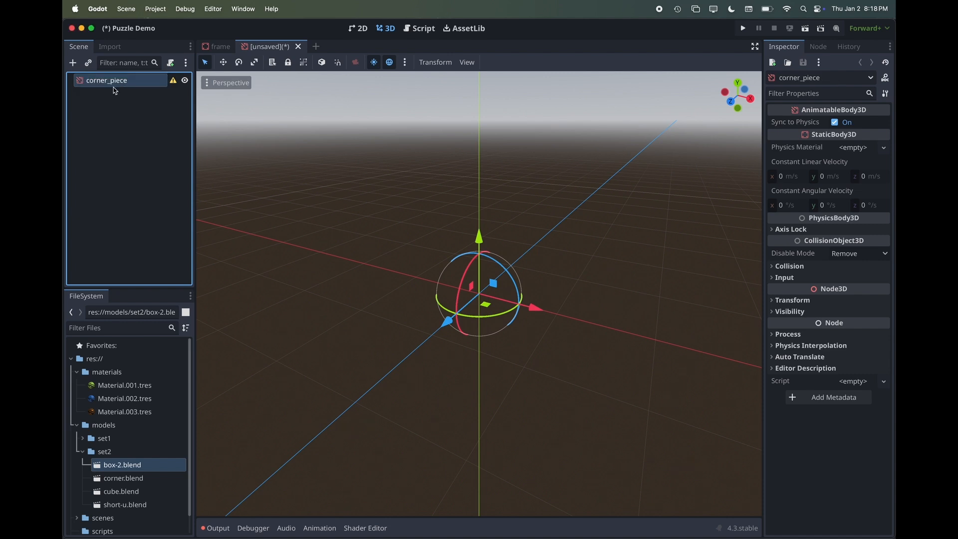
- Add the corner.blend model from set2 as a child of corner_piece and turn off the root's Sync to Physics
click(118, 481)
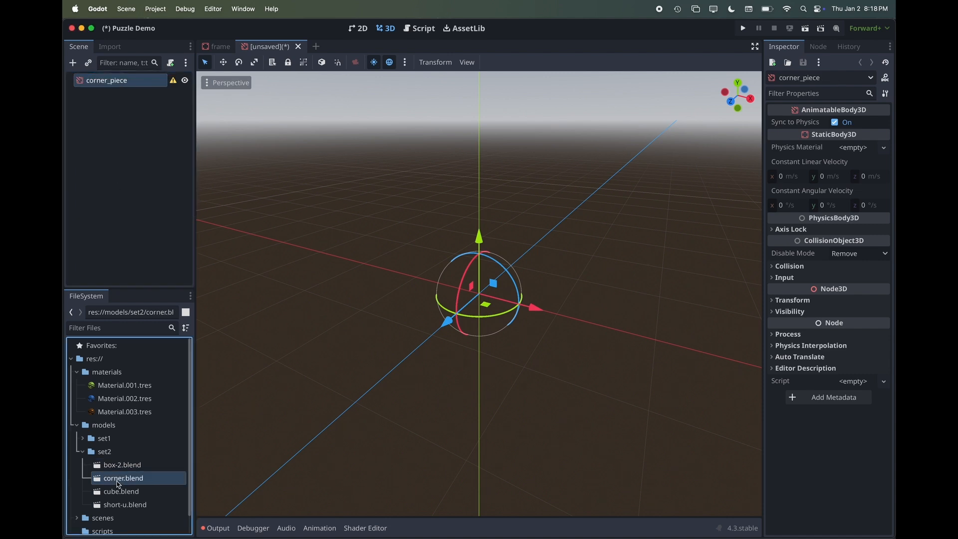
drag(118, 484, 101, 82)
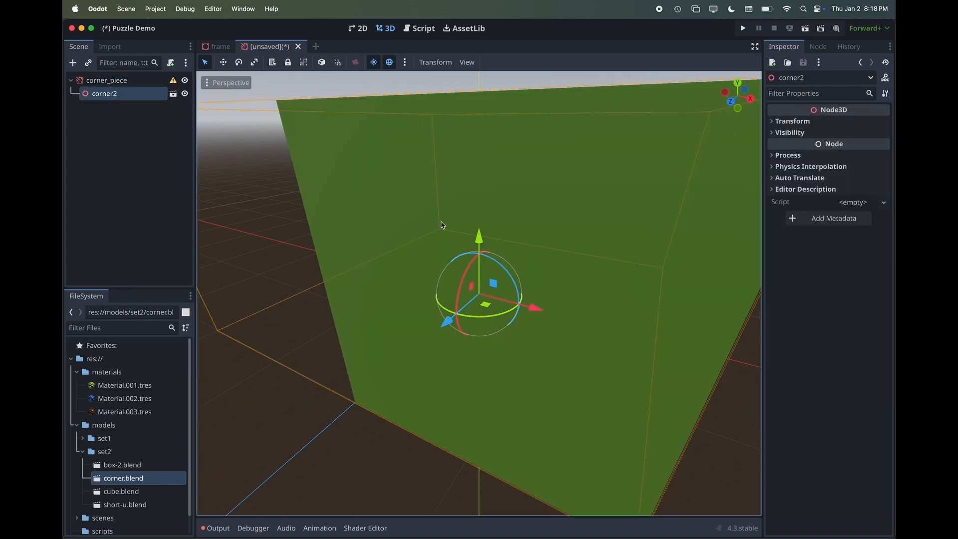
scroll(441, 225, down, 5)
scroll(440, 221, down, 5)
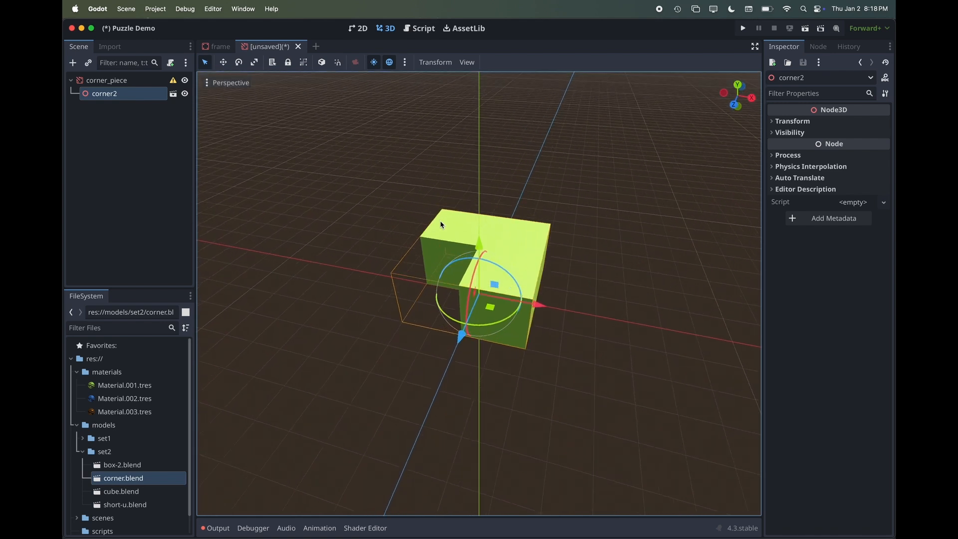
click(118, 82)
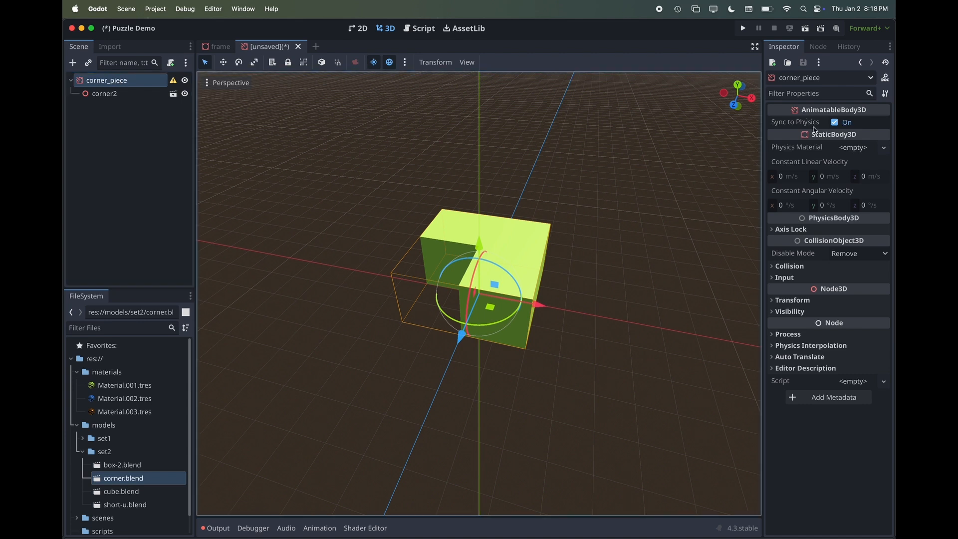
click(838, 124)
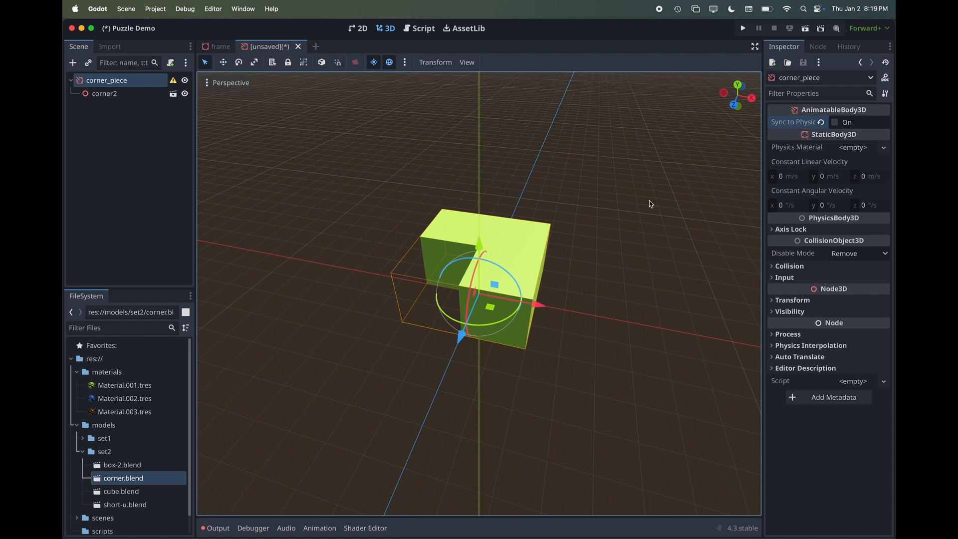
- Add a CollisionShape3D child node to corner_piece
right_click(106, 83)
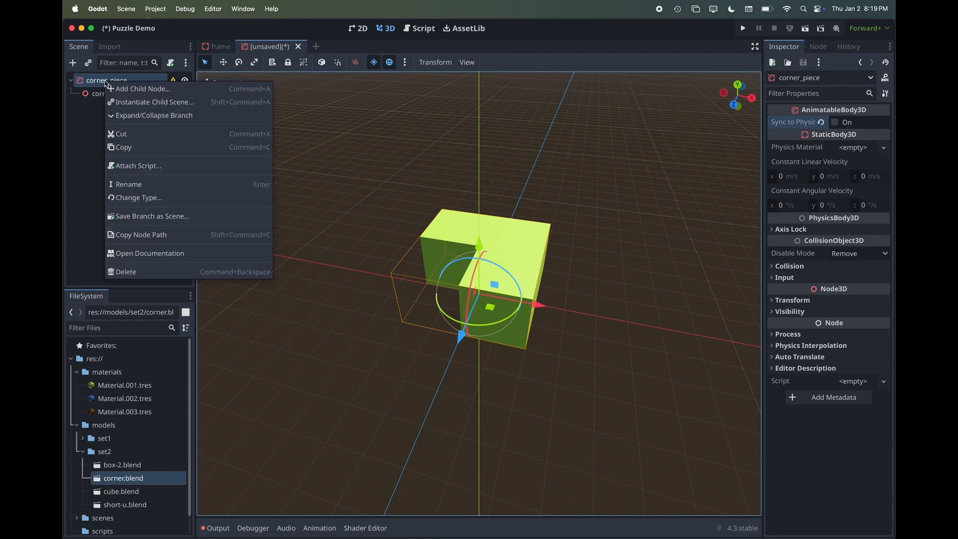
click(125, 92)
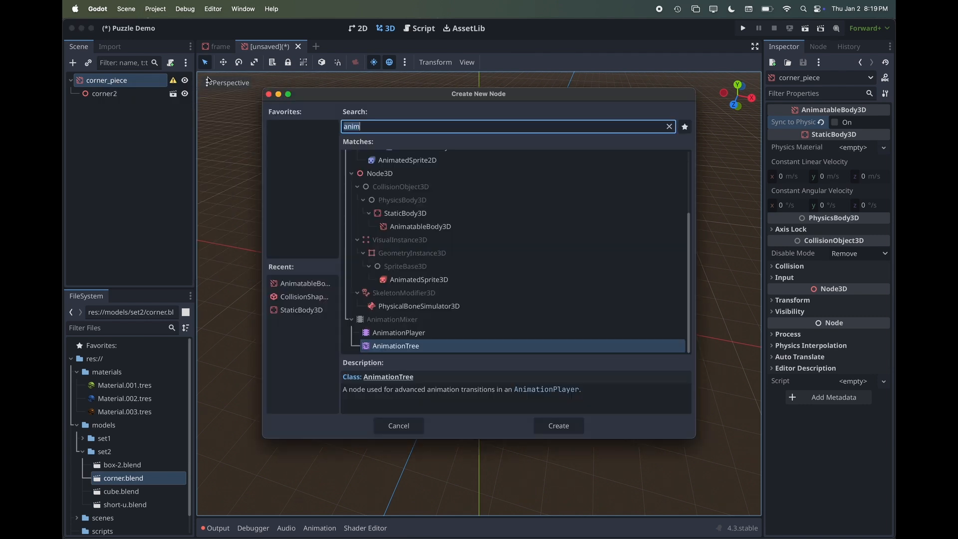
text(coll)
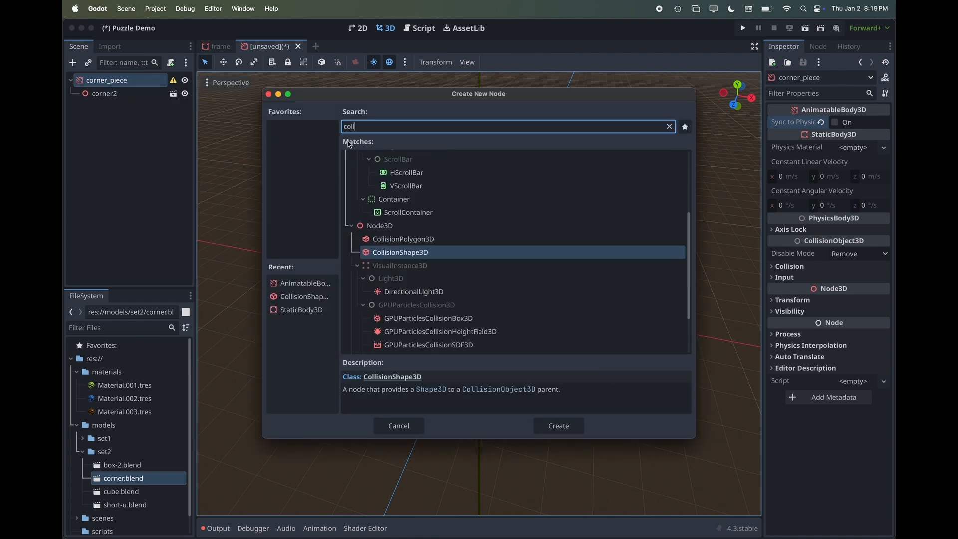
double_click(391, 253)
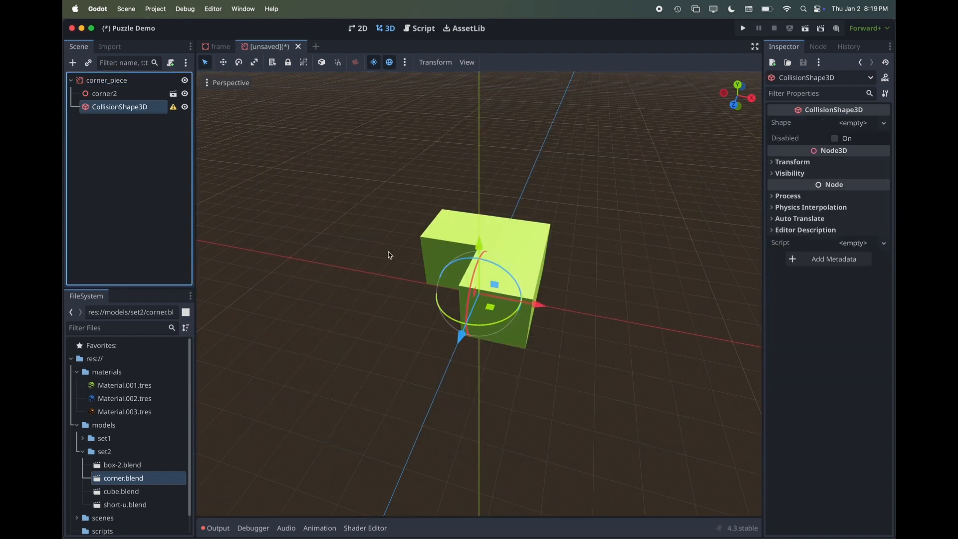
- Read the CollisionShape3D node's configuration warning and assign a new BoxShape3D as its shape
click(172, 108)
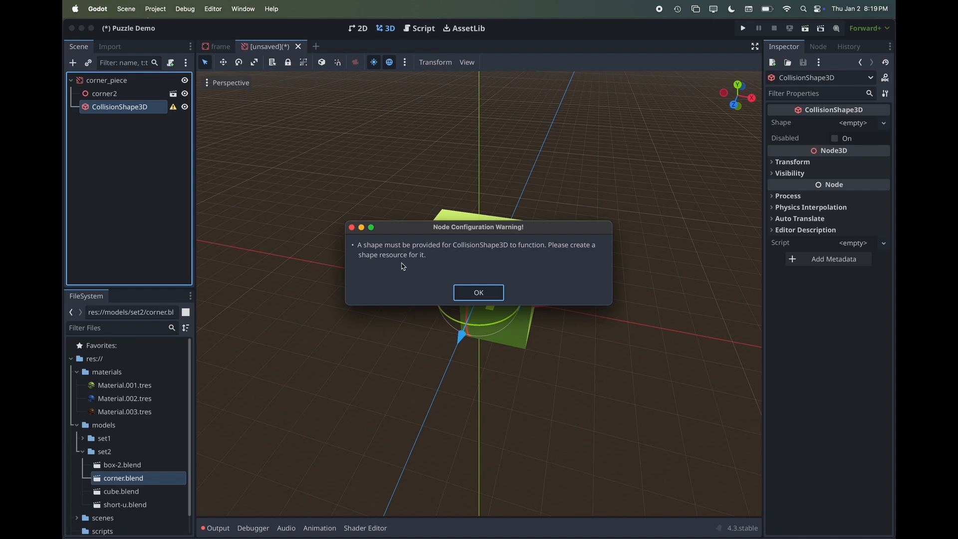
click(469, 291)
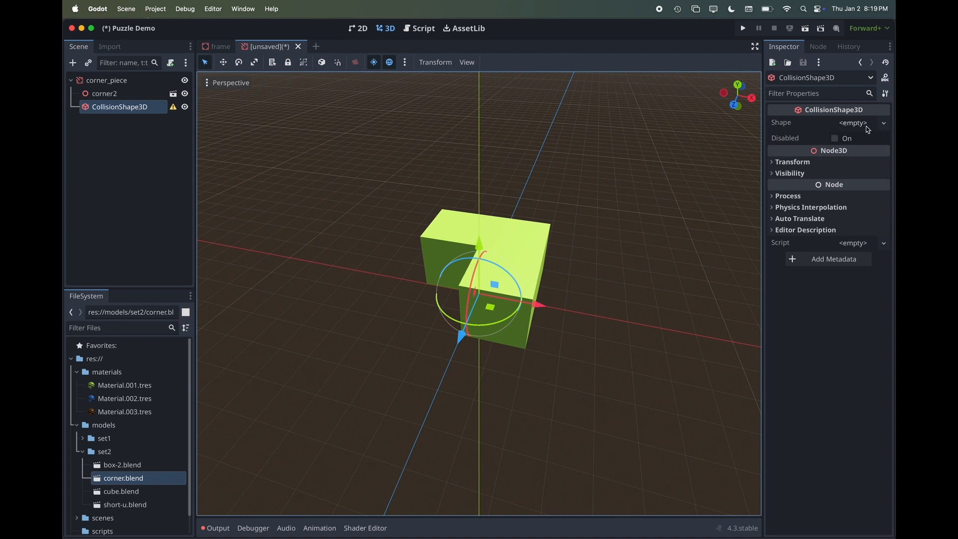
click(885, 125)
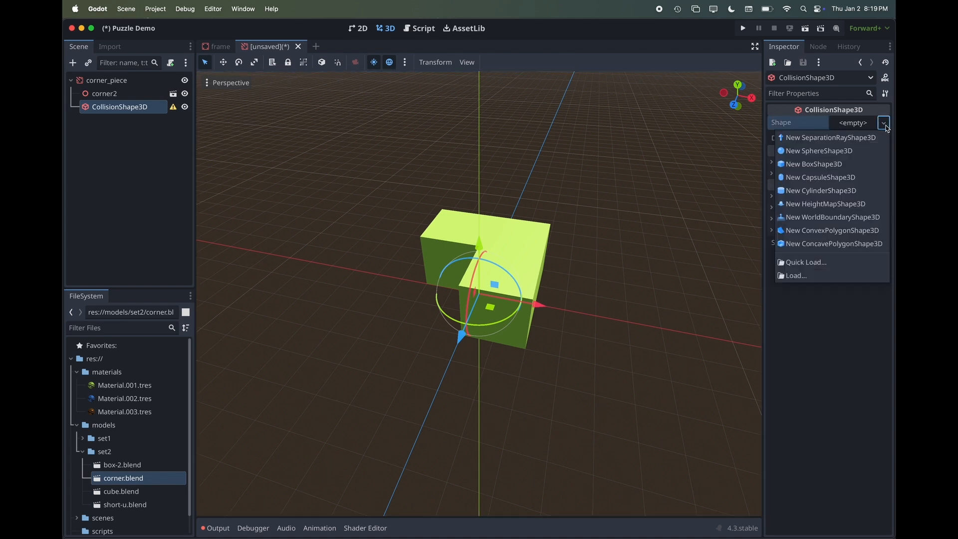
click(843, 167)
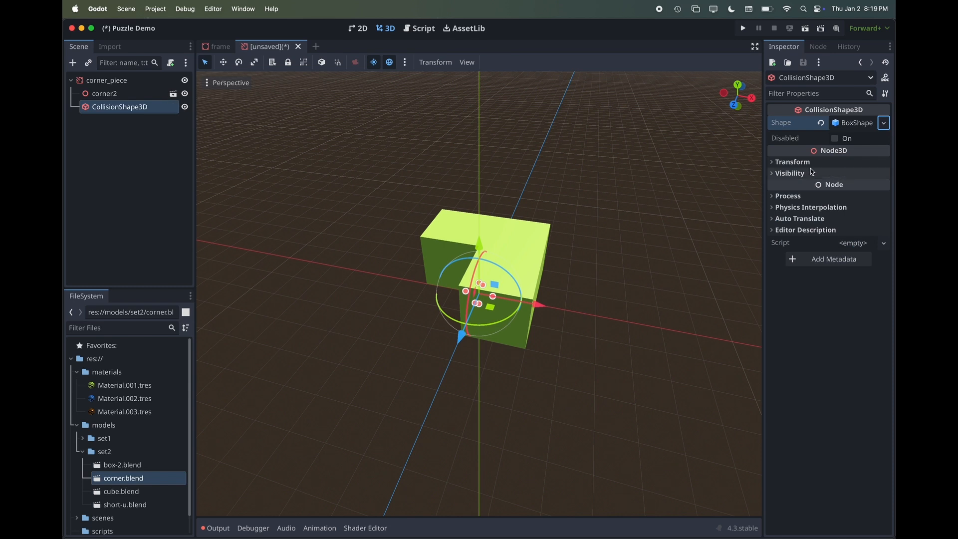
- Set the box collision shape's size to 2 m in X, Y and Z
click(773, 162)
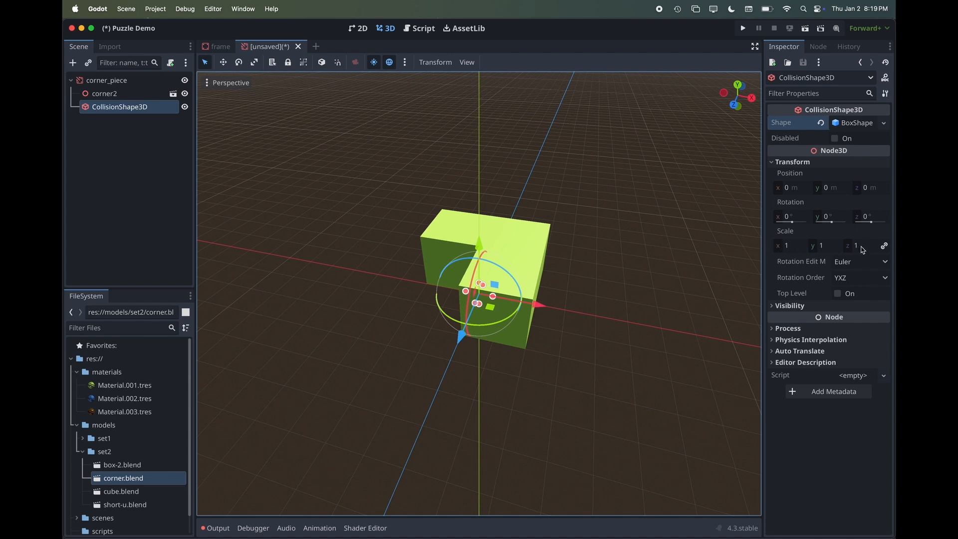
click(856, 123)
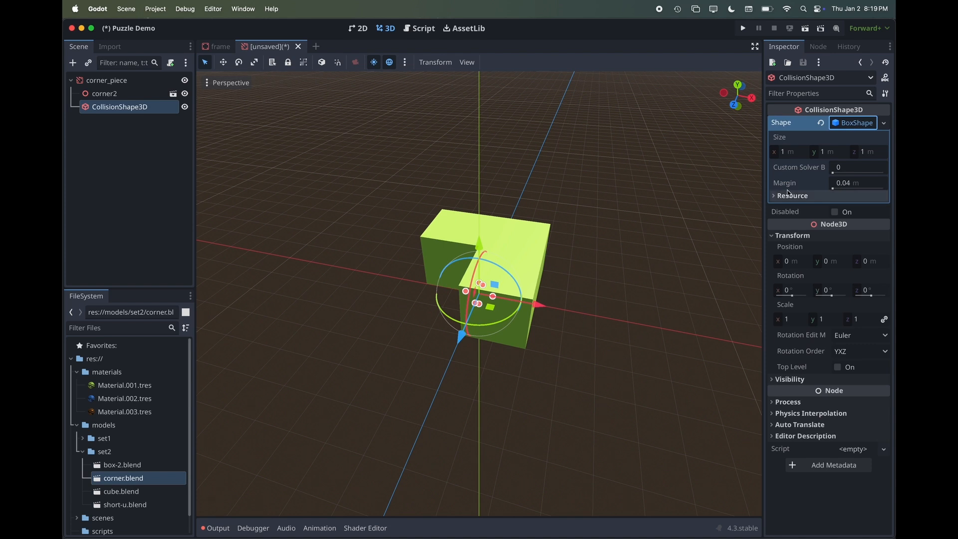
mouse_move(789, 190)
click(786, 152)
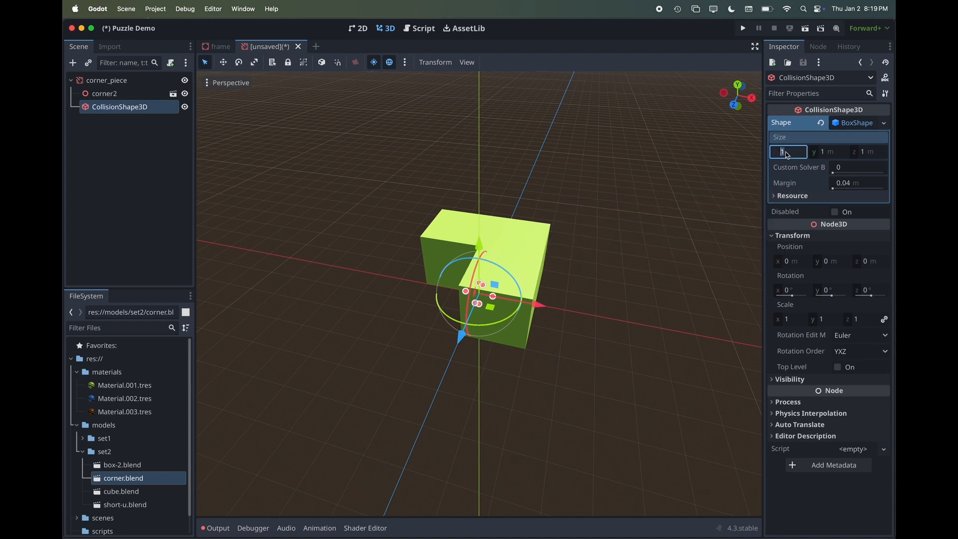
text(2)
click(826, 153)
text(2)
click(861, 152)
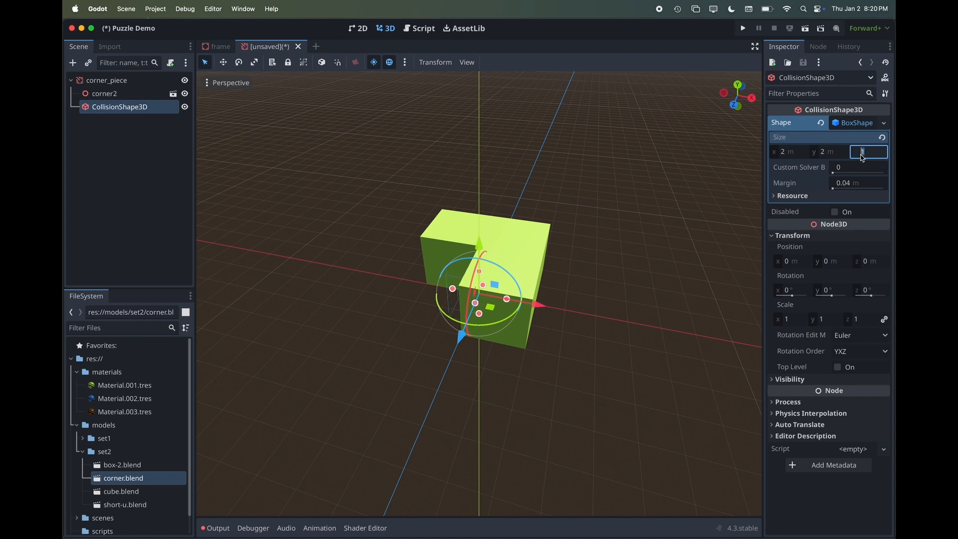
text(2)
click(691, 231)
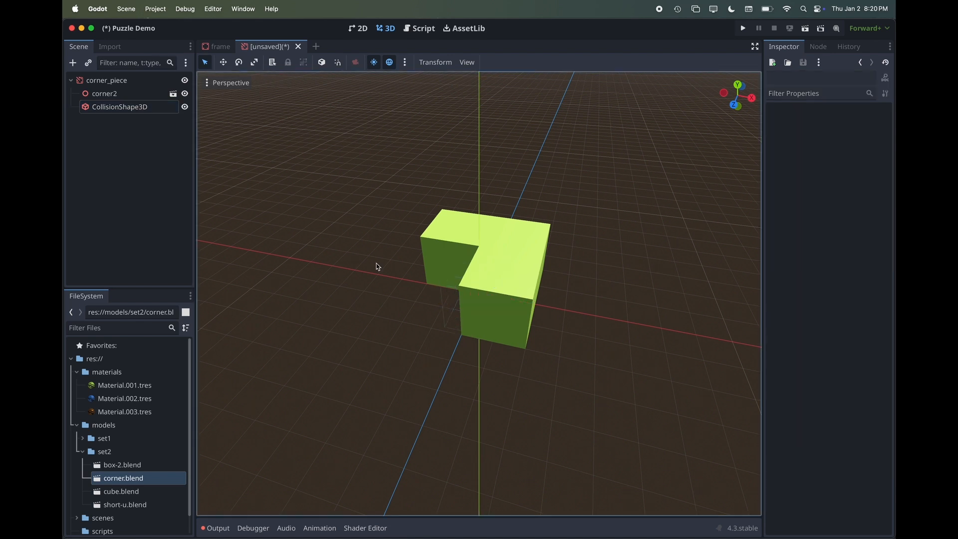
- Move the collision box over the corner model's front block, to about X 0.99, Y 0.75 and Z 0.94 m
click(137, 108)
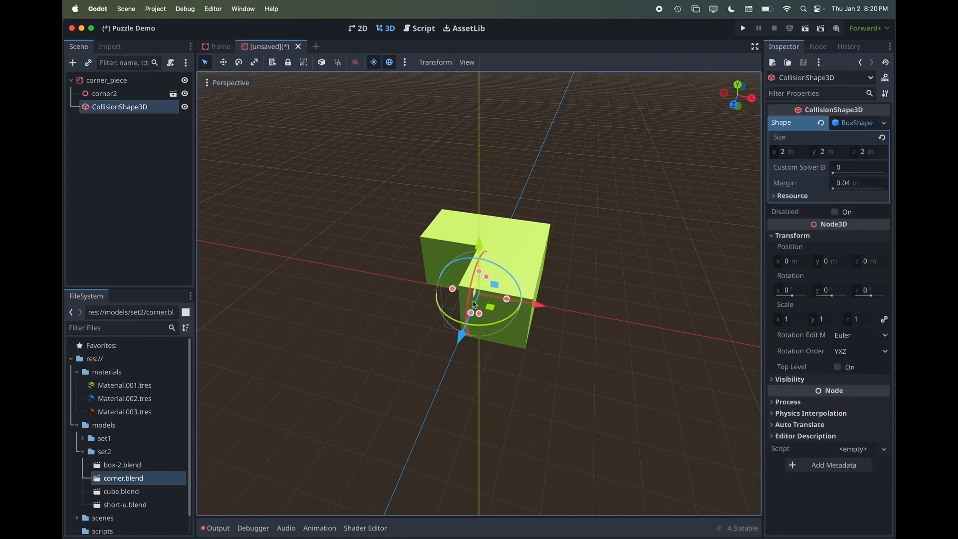
drag(538, 310, 557, 320)
scroll(557, 320, down, 5)
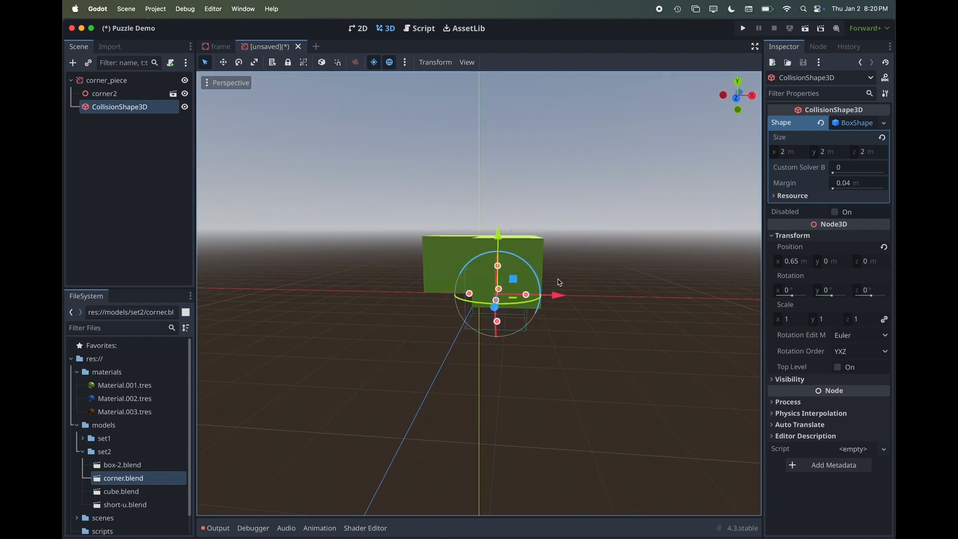
drag(562, 295, 569, 296)
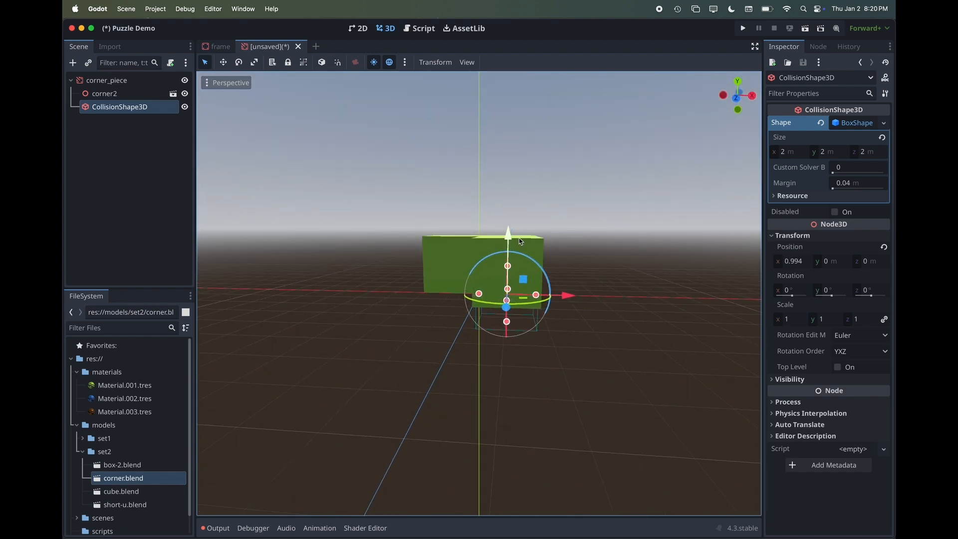
drag(508, 234, 505, 216)
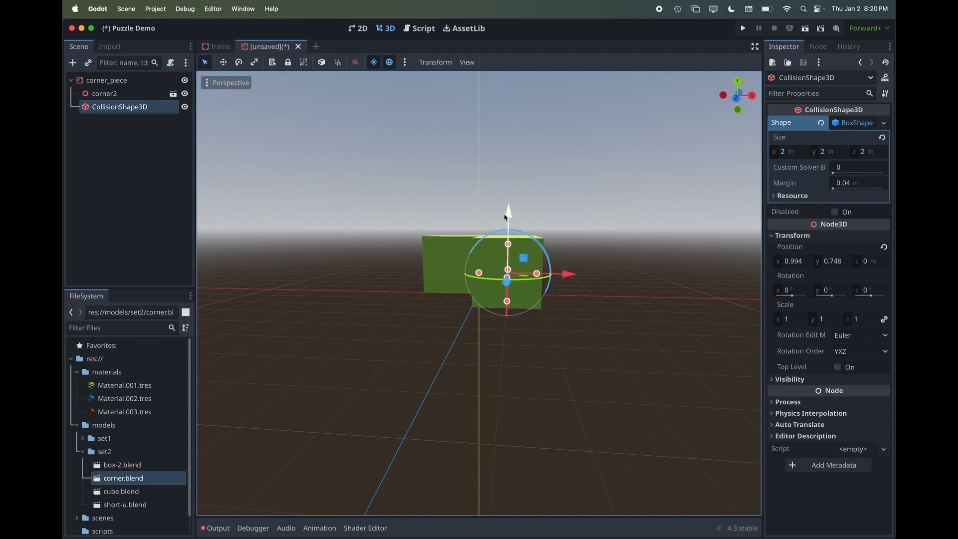
scroll(564, 267, up, 5)
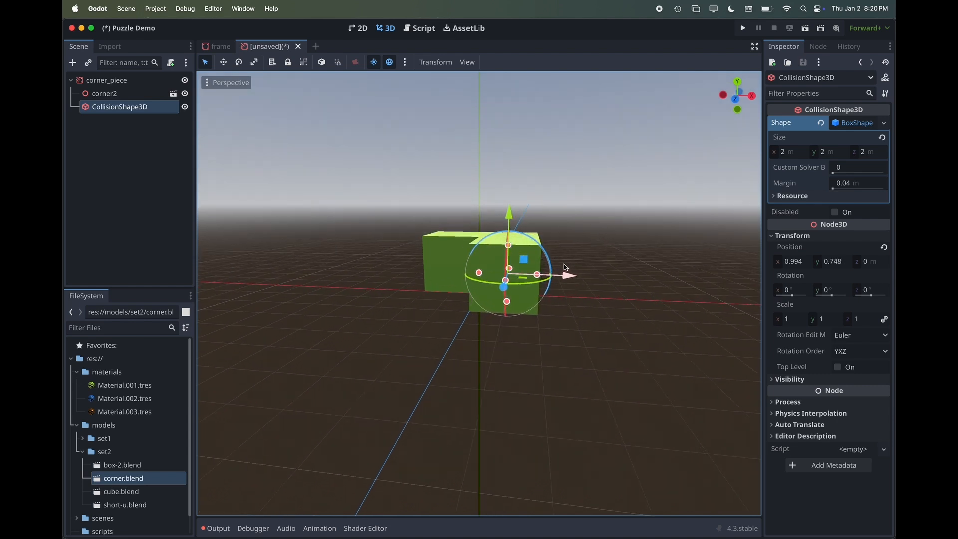
scroll(564, 267, up, 5)
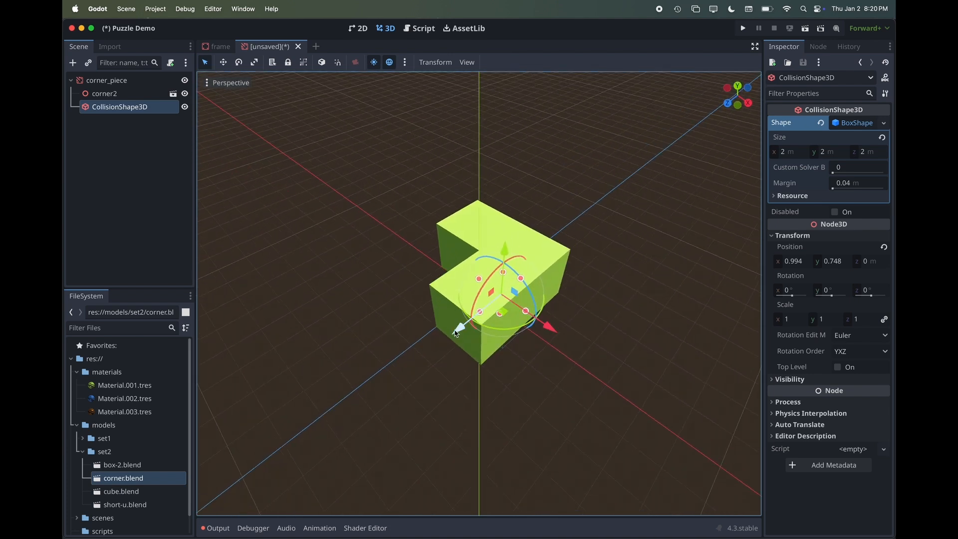
drag(454, 339, 432, 355)
scroll(432, 355, down, 5)
scroll(432, 355, down, 2)
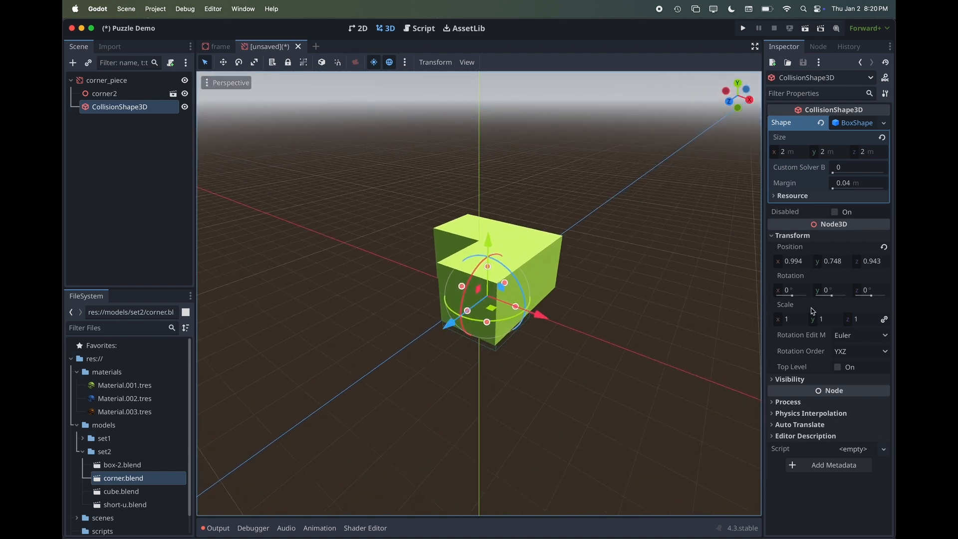
- Set the collision box's position to exactly 1 m in X, Y and Z
click(797, 265)
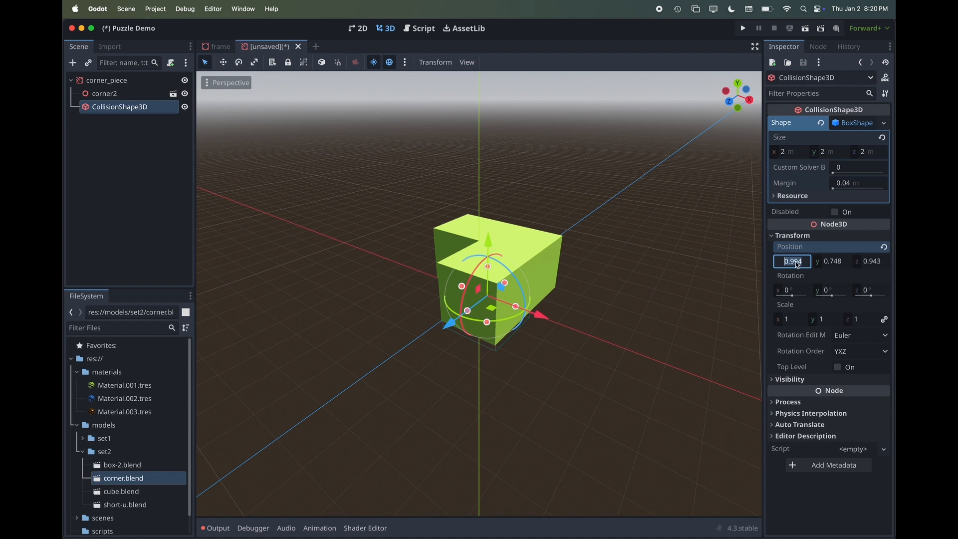
text(1)
click(833, 262)
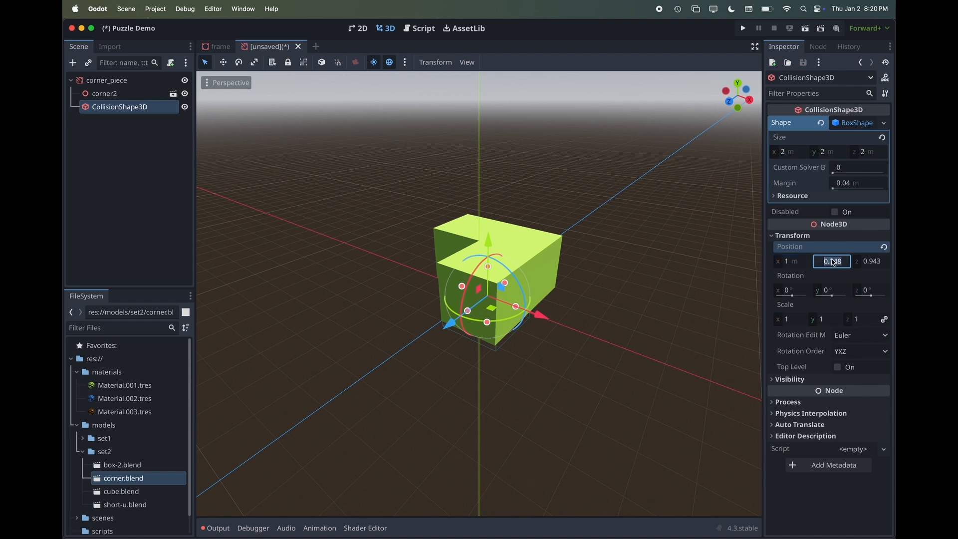
text(1)
key(Return)
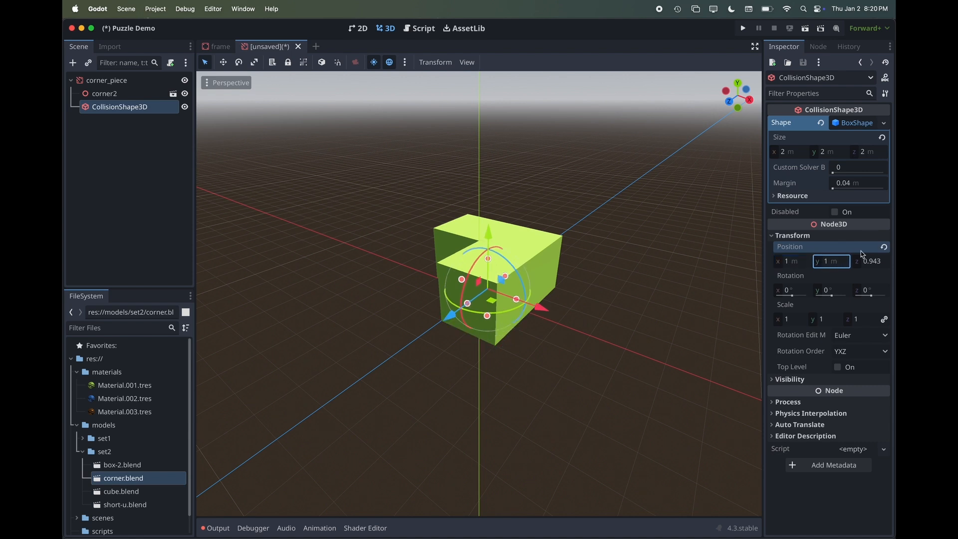
click(874, 266)
text(1)
key(Return)
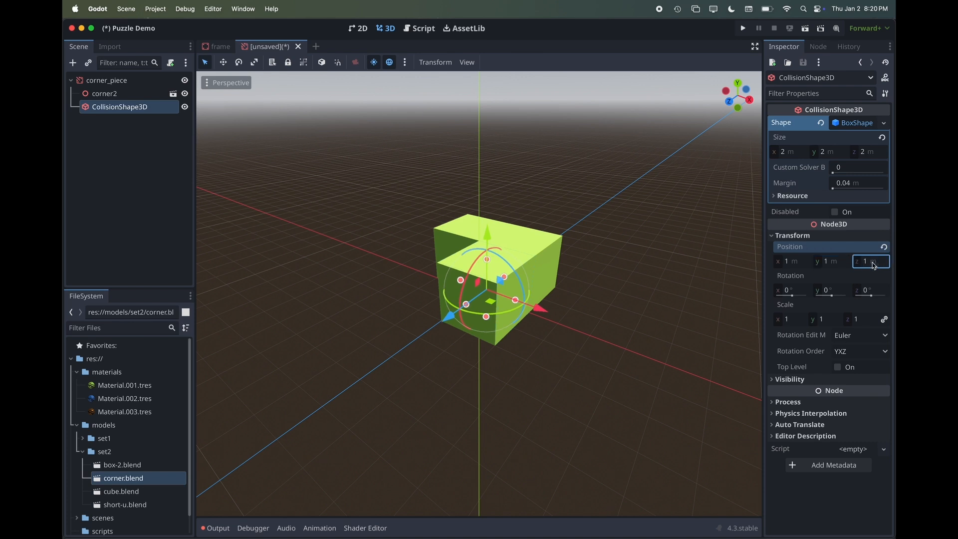
scroll(430, 274, up, 3)
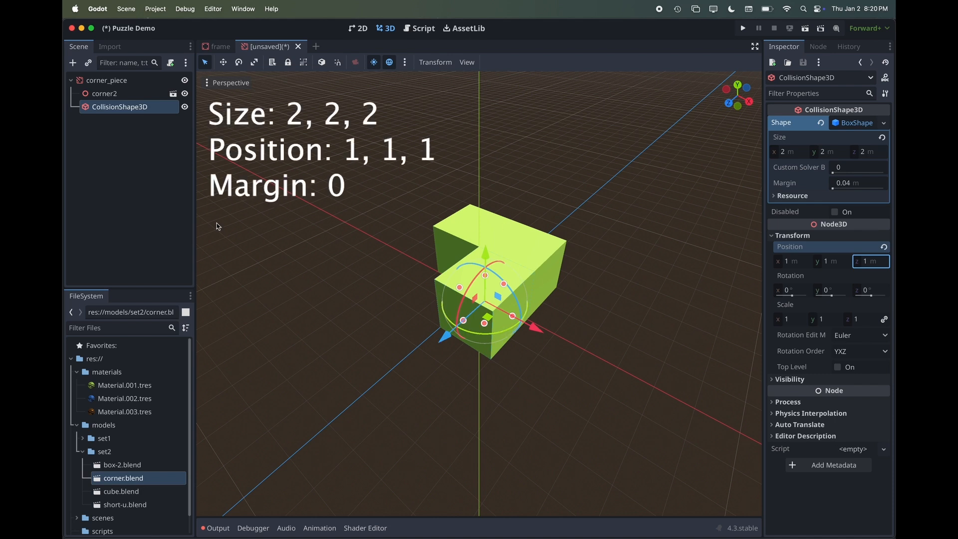
- Duplicate the CollisionShape3D node and move the copy back along Z to about -0.78 m
click(124, 109)
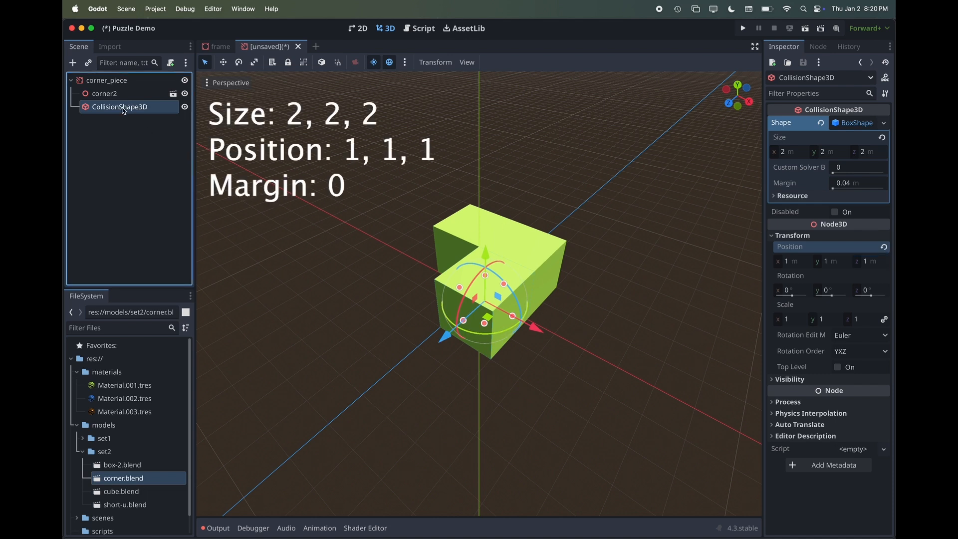
double_click(114, 111)
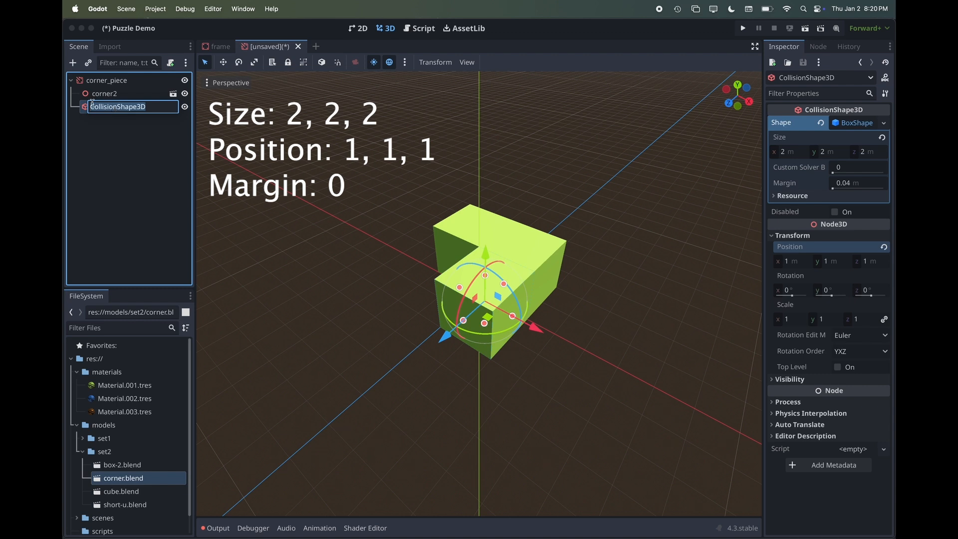
click(71, 104)
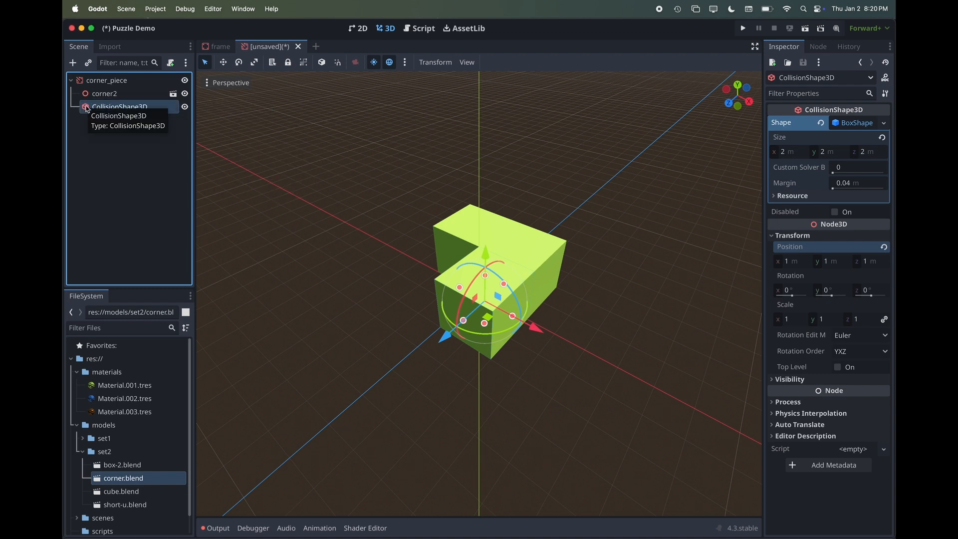
key(super+d)
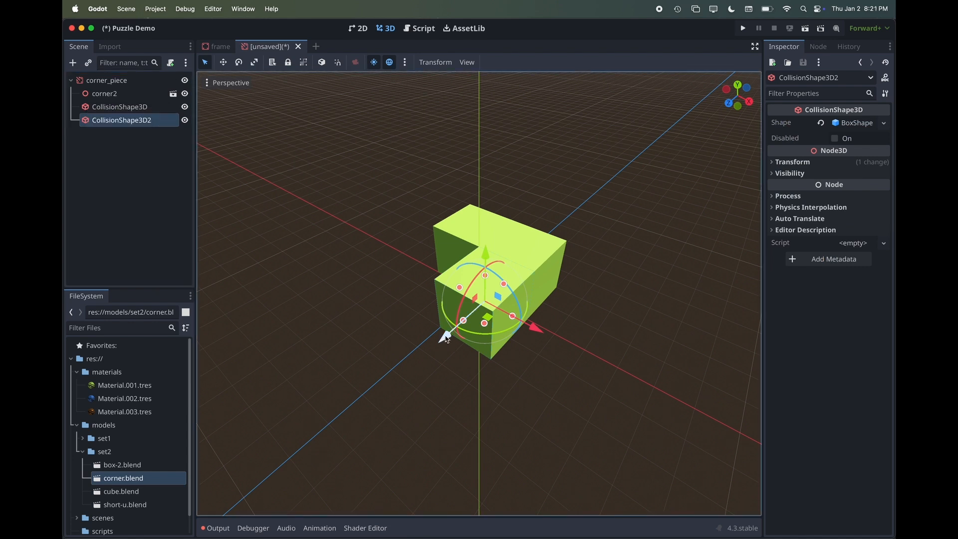
drag(447, 339, 491, 308)
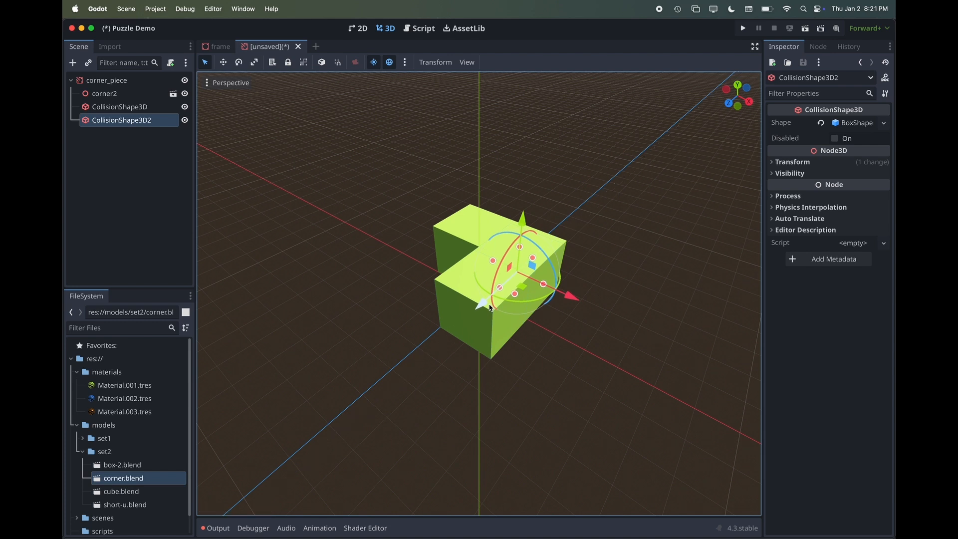
- Make the duplicated collision node's box shape unique so it can be sized independently of the original
click(855, 124)
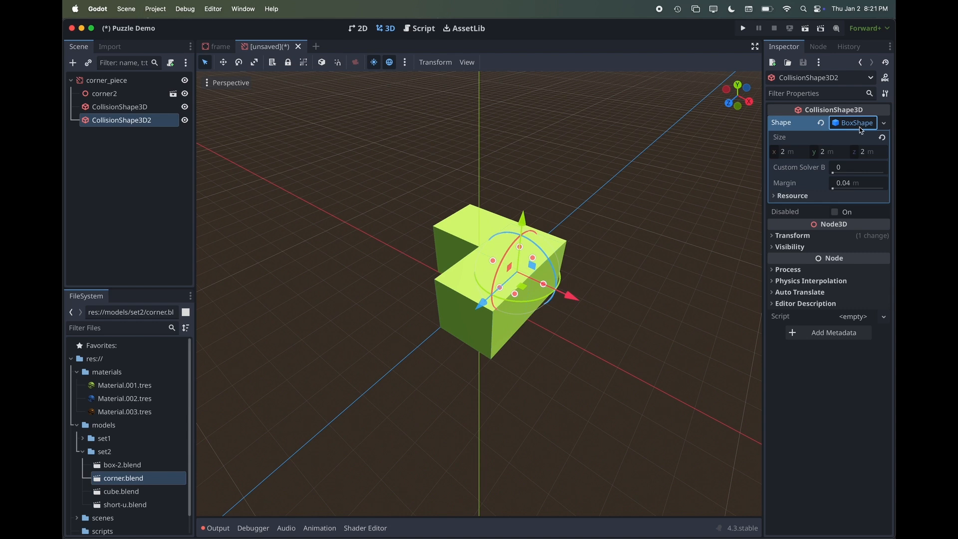
click(885, 124)
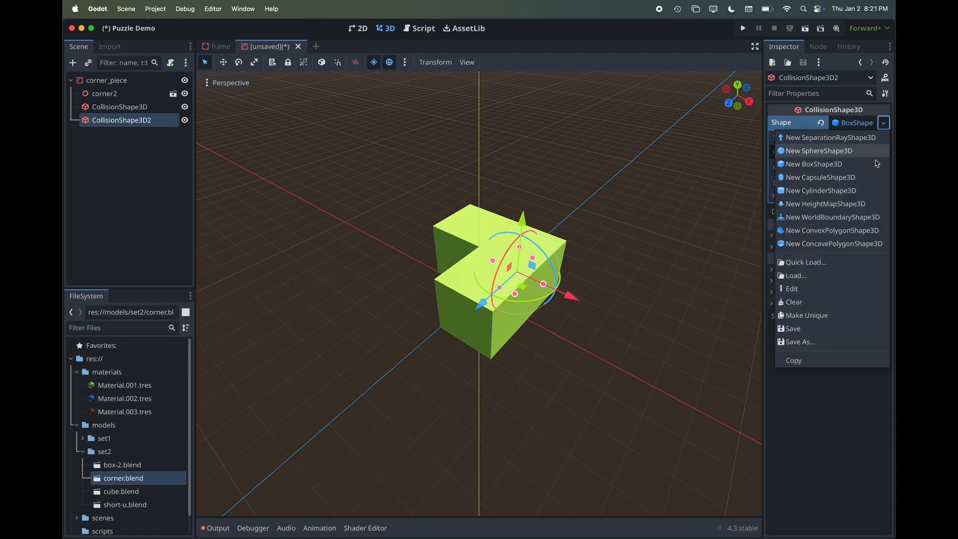
click(816, 316)
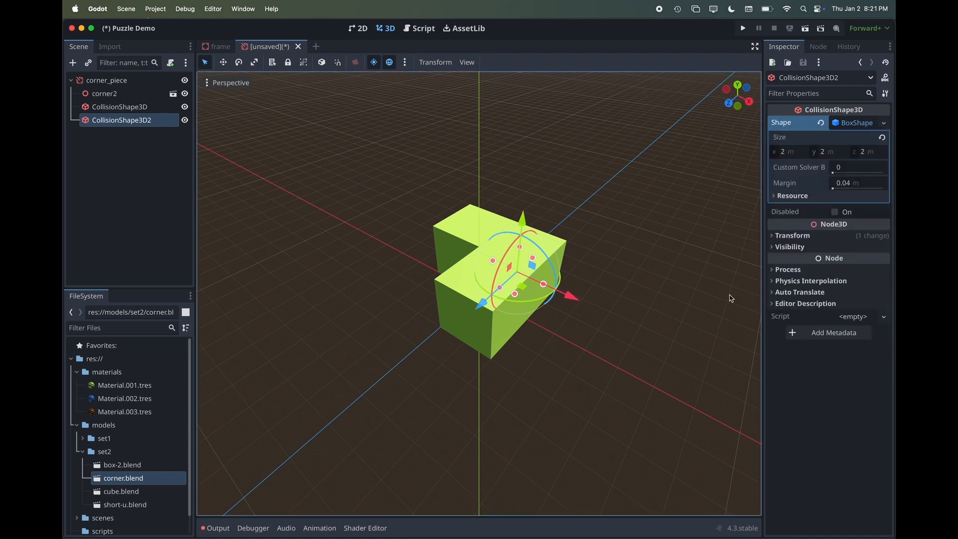
- Set the second collision box's X size to 4 m and shift it along X to about 0.17 m
click(788, 155)
text(4)
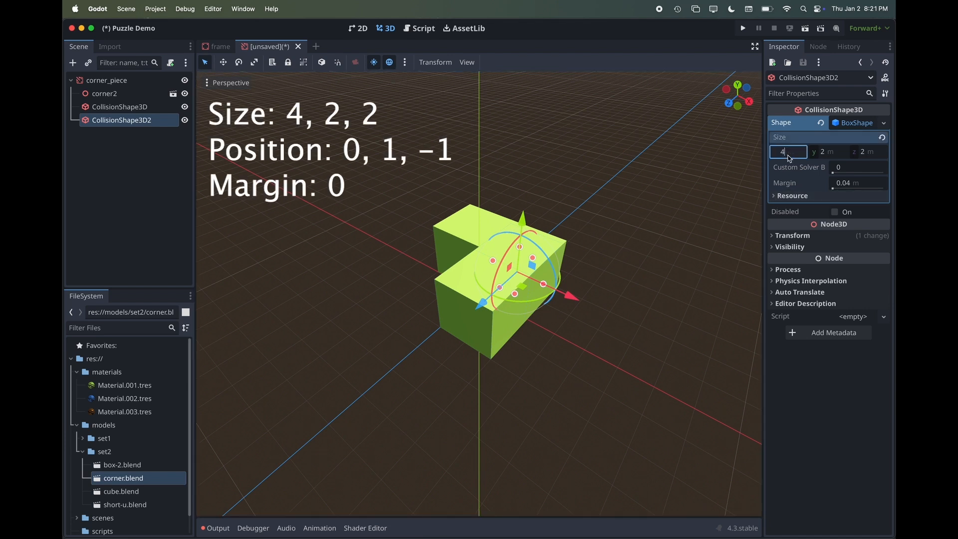
key(Return)
drag(572, 298, 552, 296)
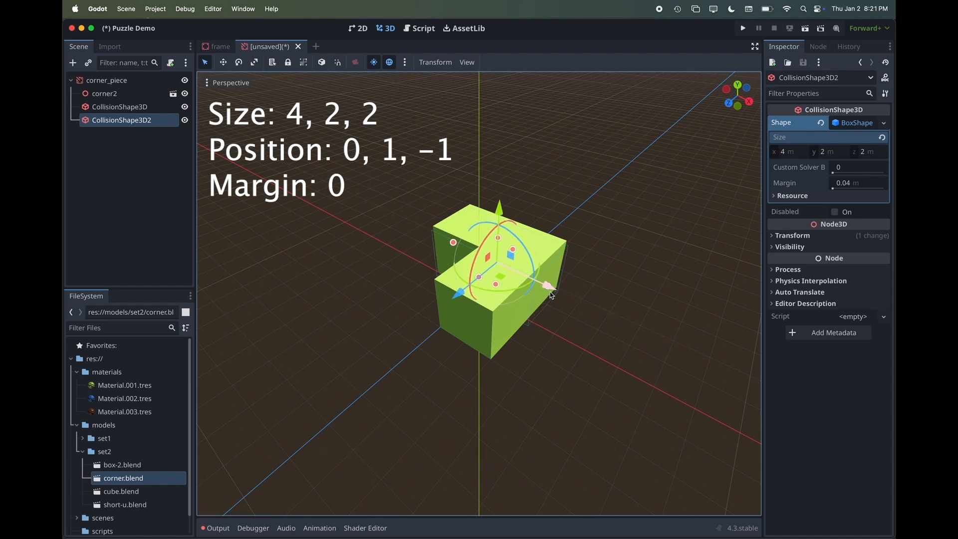
- Set the second collision box's position to X 0 and Z -1 m, and check its fit around the corner model
click(792, 236)
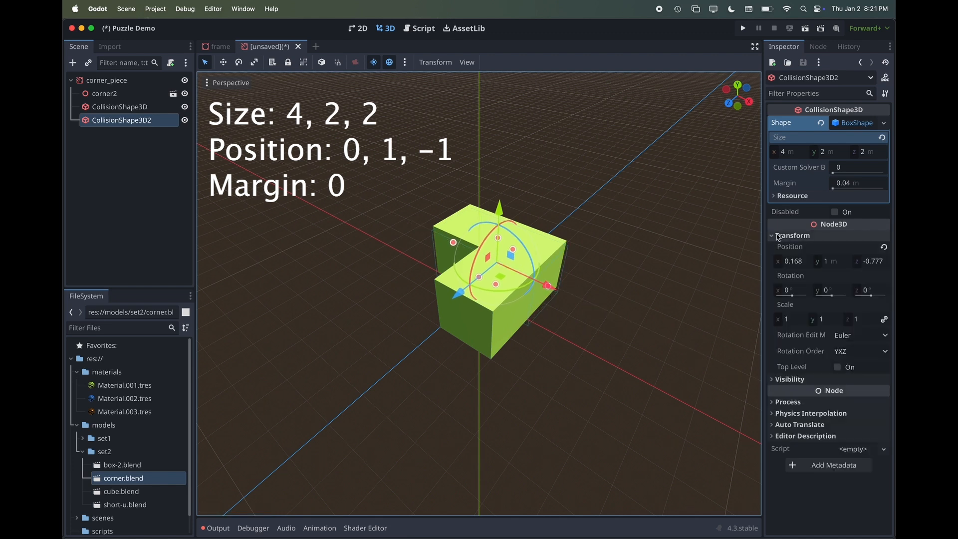
click(798, 262)
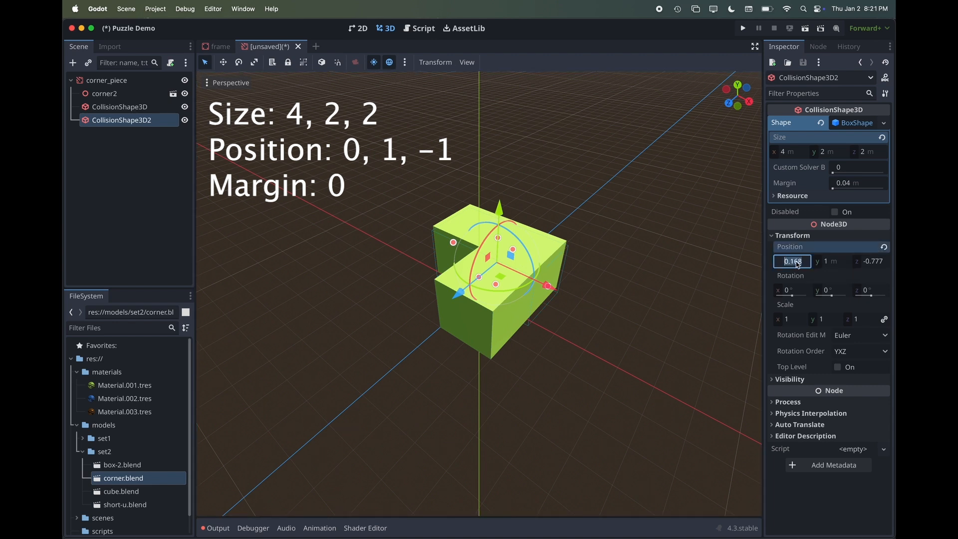
text(0)
key(Return)
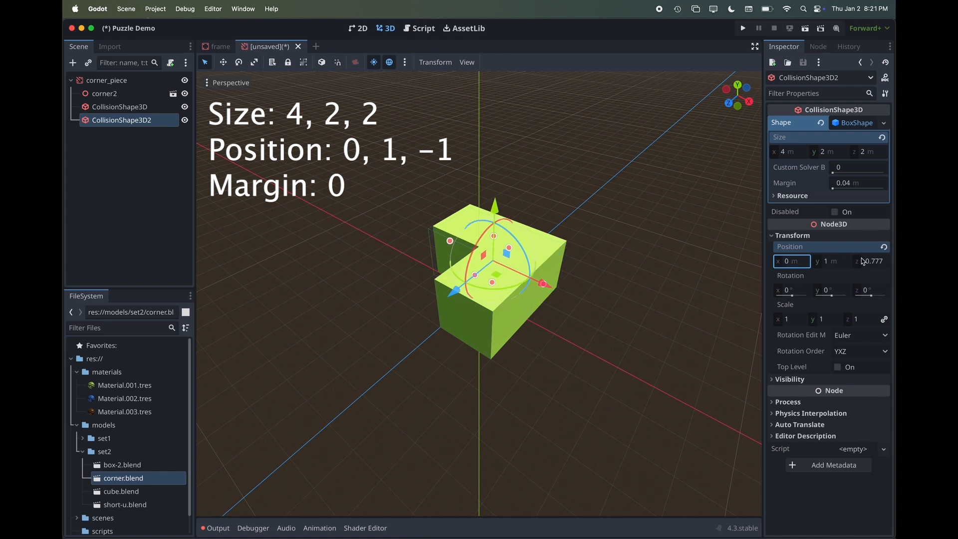
click(878, 264)
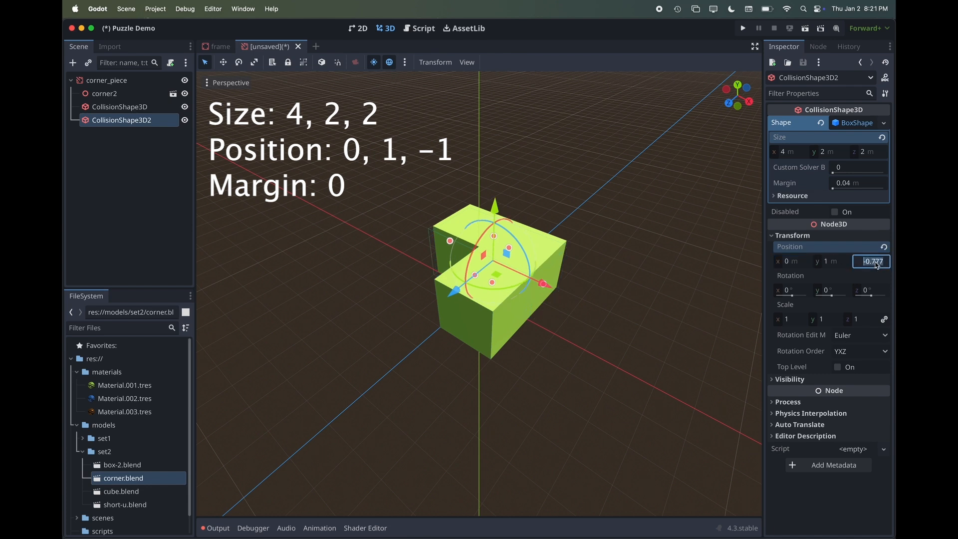
text(-1)
key(Return)
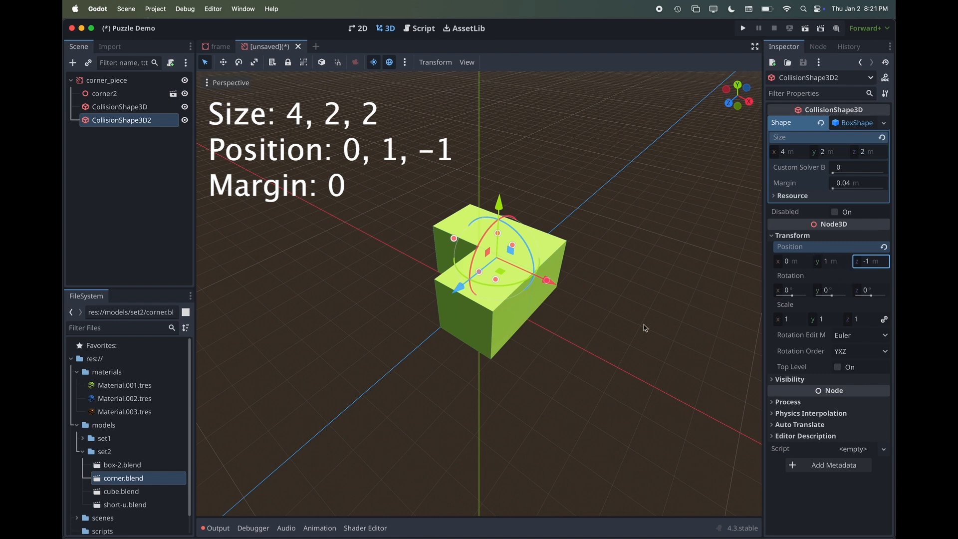
scroll(548, 358, down, 10)
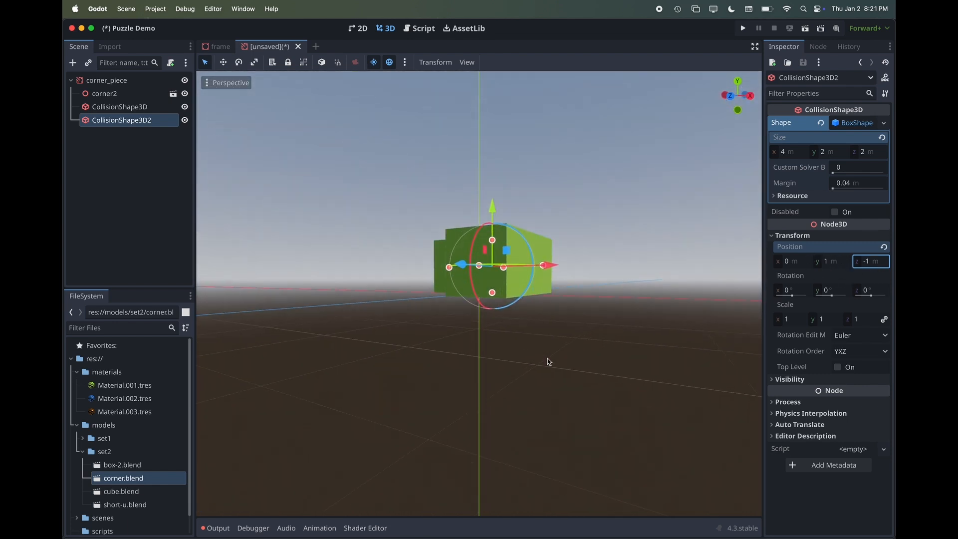
scroll(548, 358, up, 10)
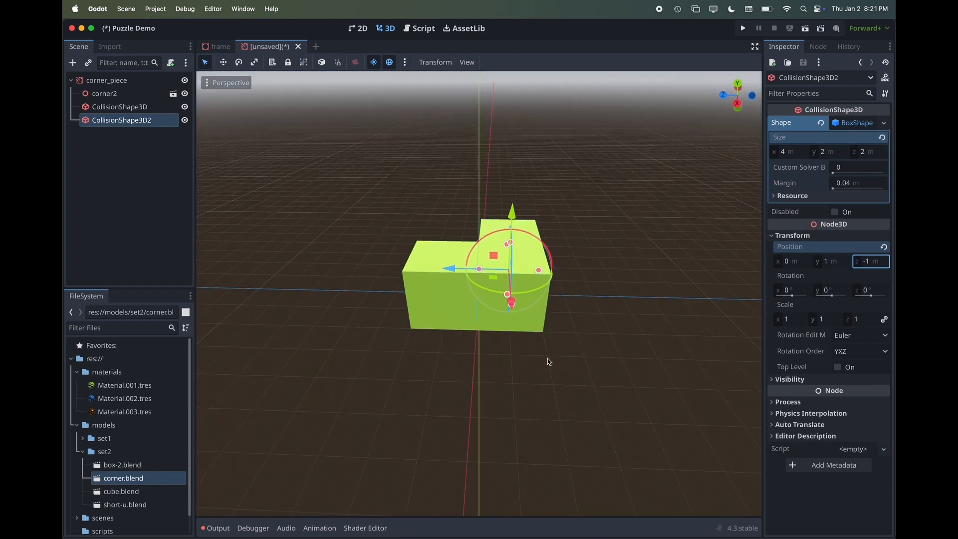
scroll(547, 359, down, 4)
scroll(546, 358, left, 5)
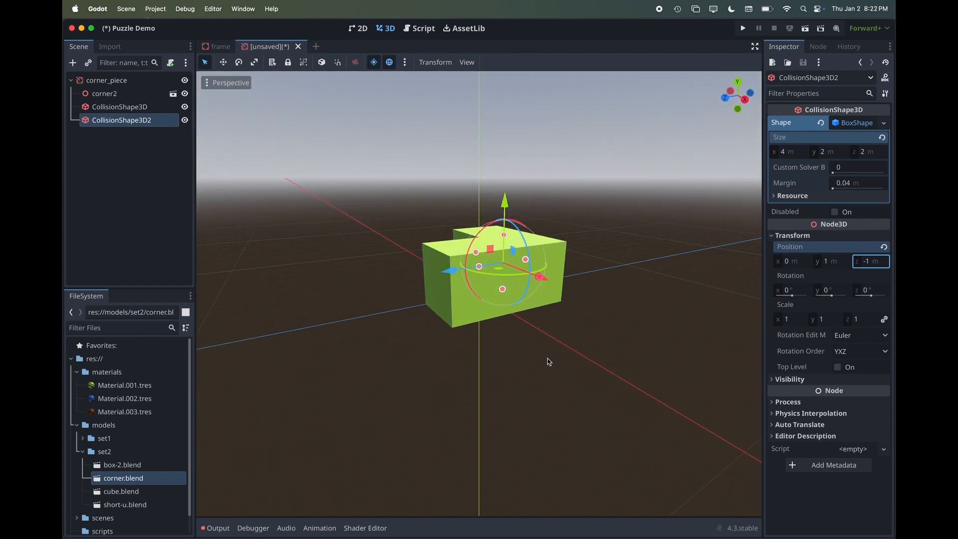
scroll(547, 358, up, 3)
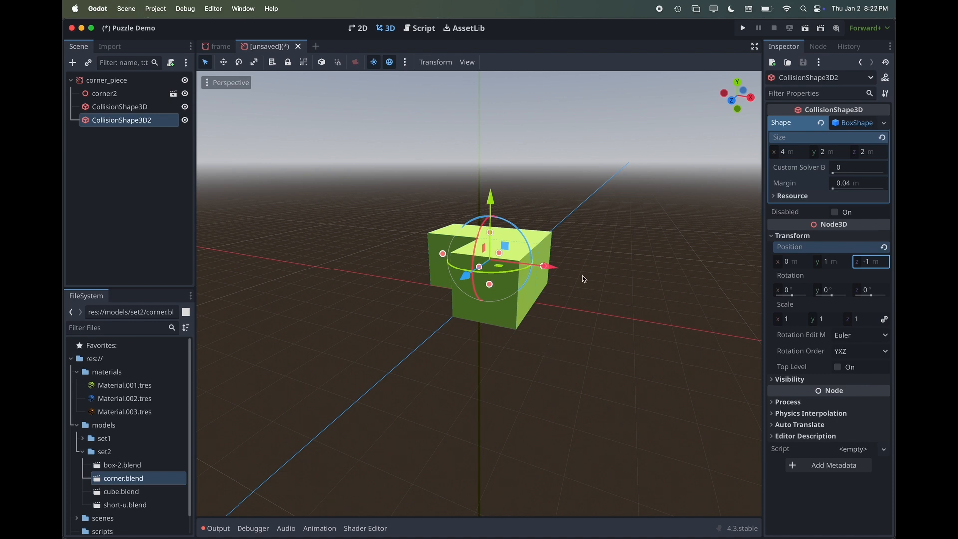
- Add the corner_piece root node to a new global group named pieces
click(112, 82)
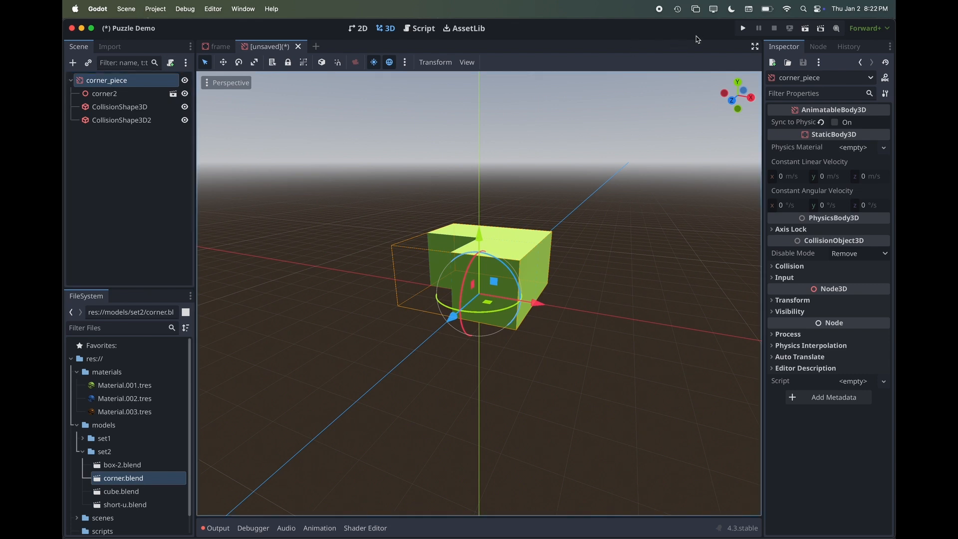
click(818, 47)
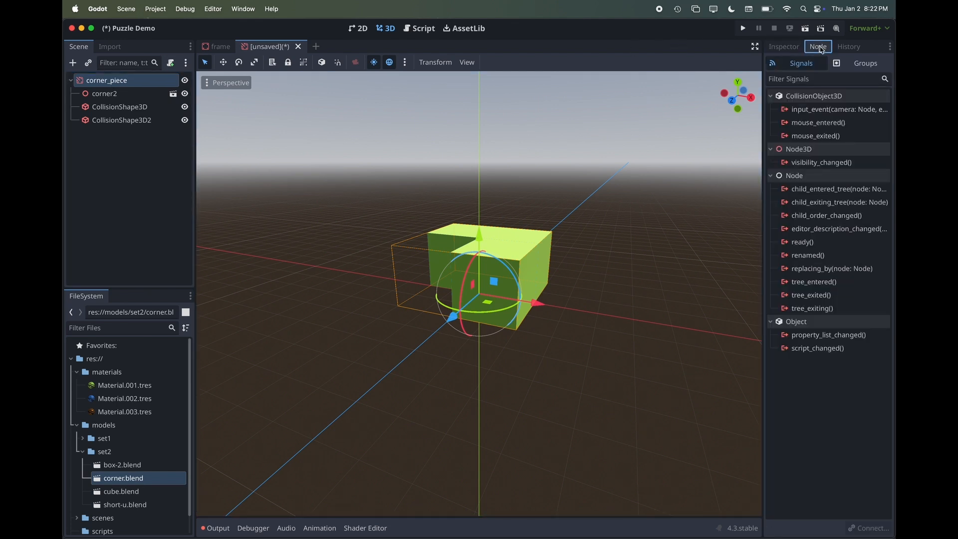
click(864, 65)
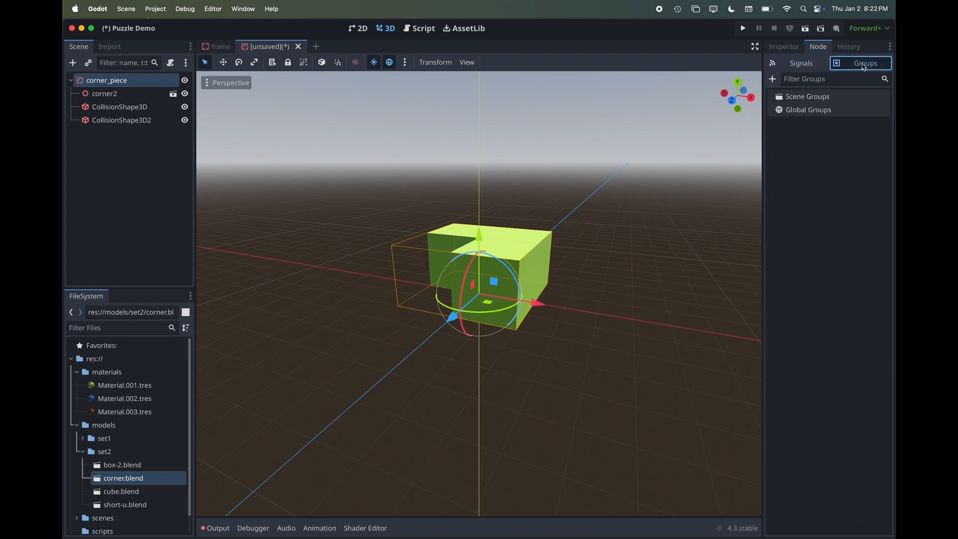
click(772, 79)
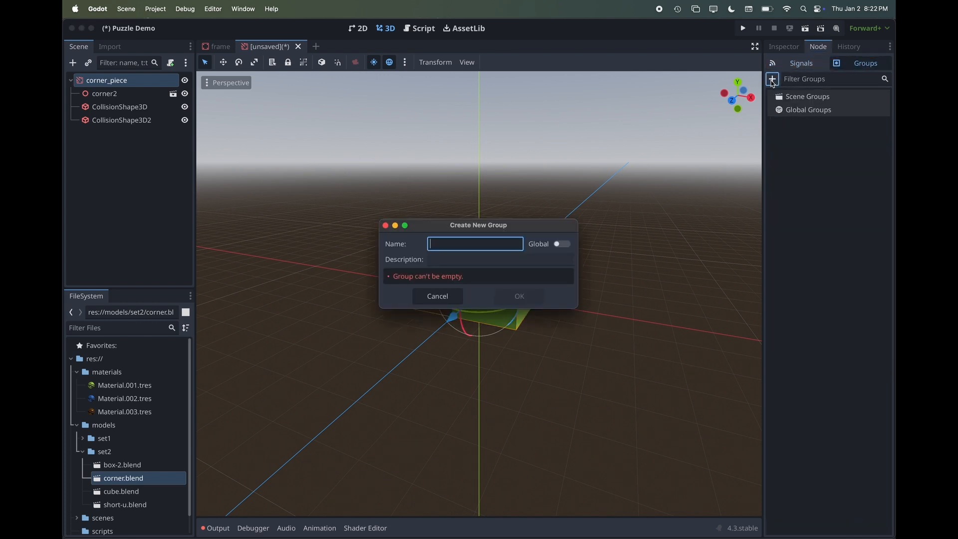
click(559, 245)
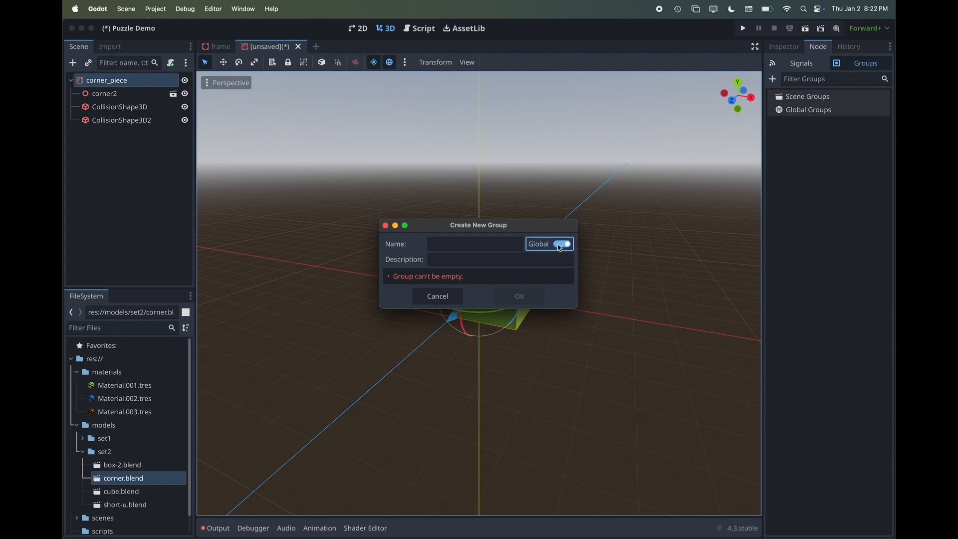
click(480, 244)
text(pieces)
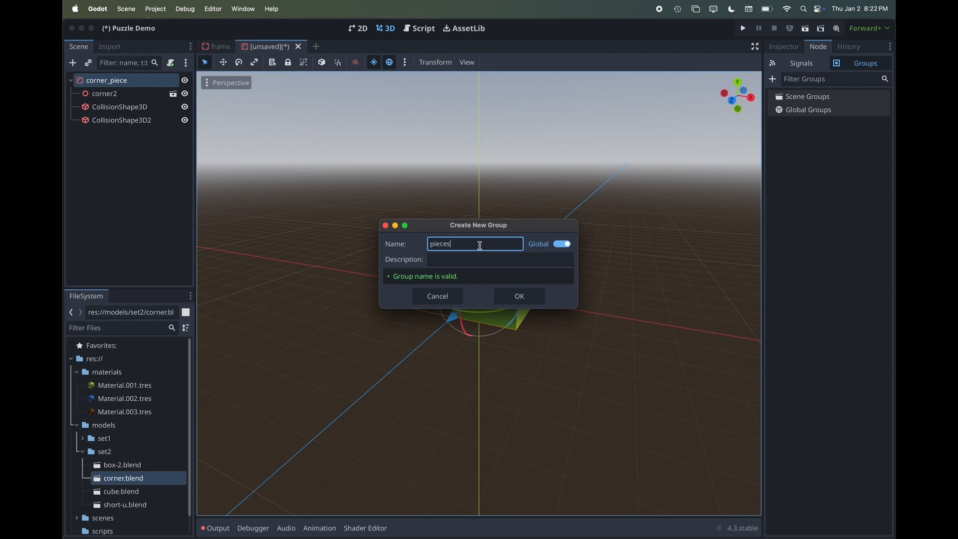
click(519, 298)
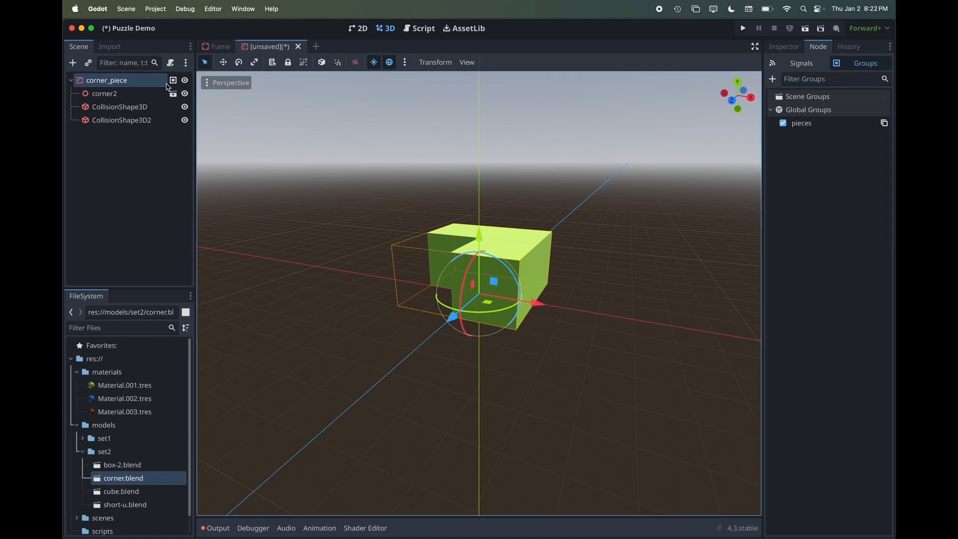
- Save the scene as corner_piece.tscn in the res://scenes folder
mouse_move(173, 84)
key(super+s)
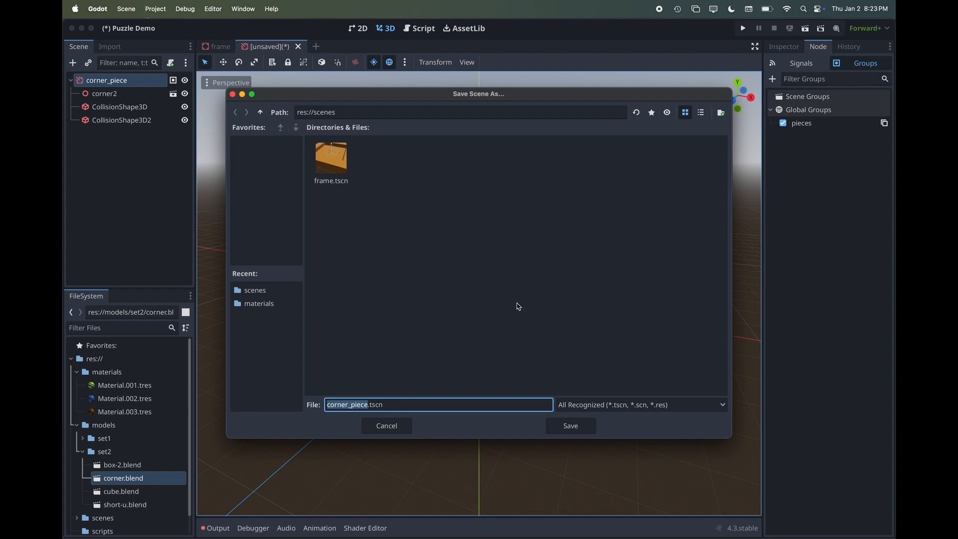
click(579, 430)
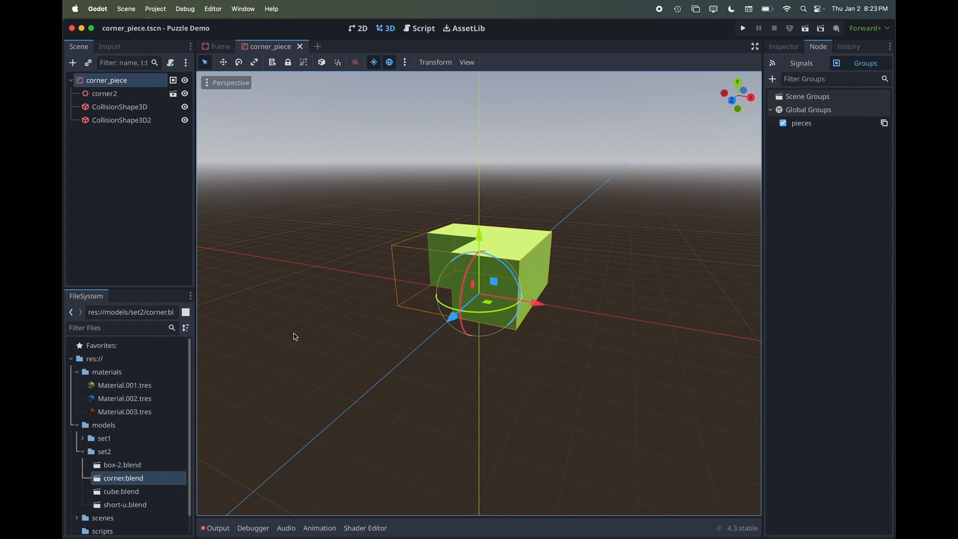
- Create a new scene with an AnimatableBody3D root node and rename the root short_u_piece
key(super+n)
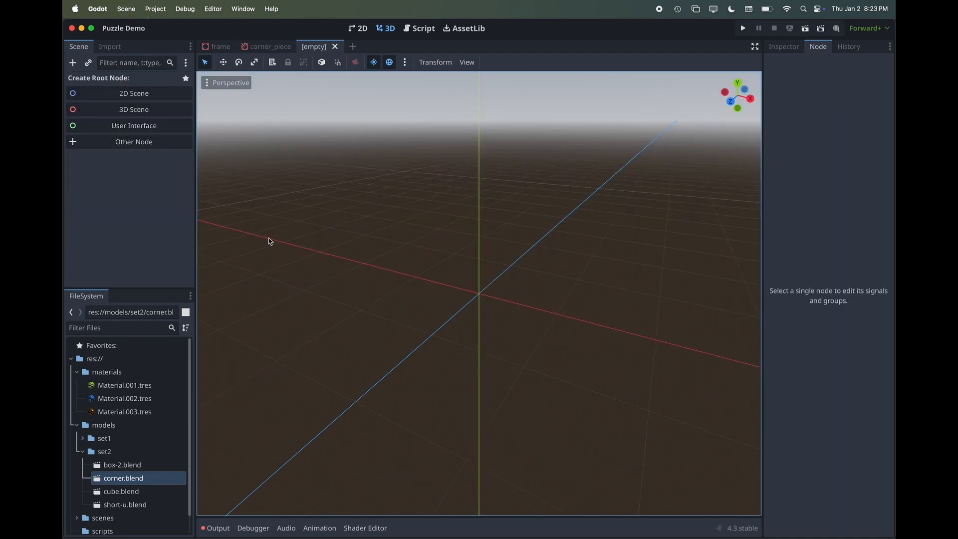
click(150, 142)
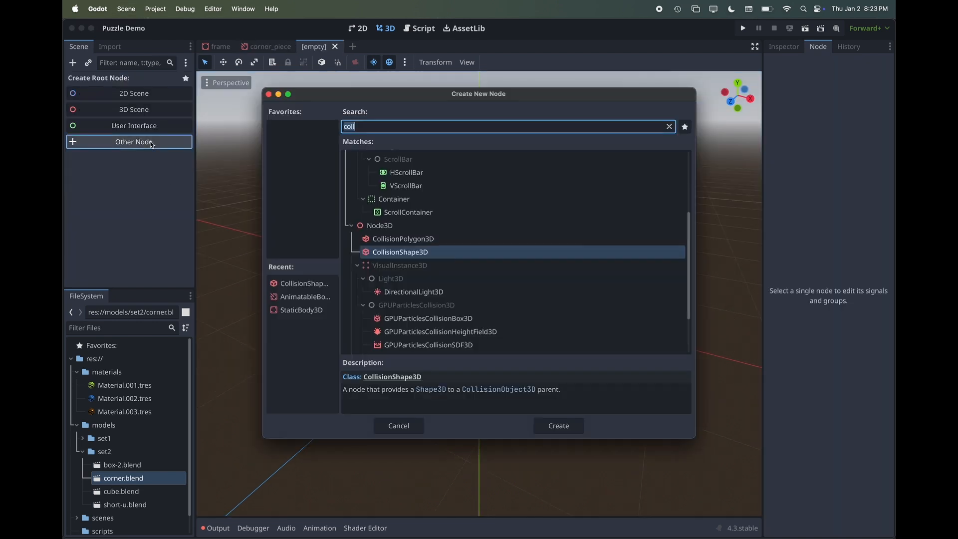
text(anim)
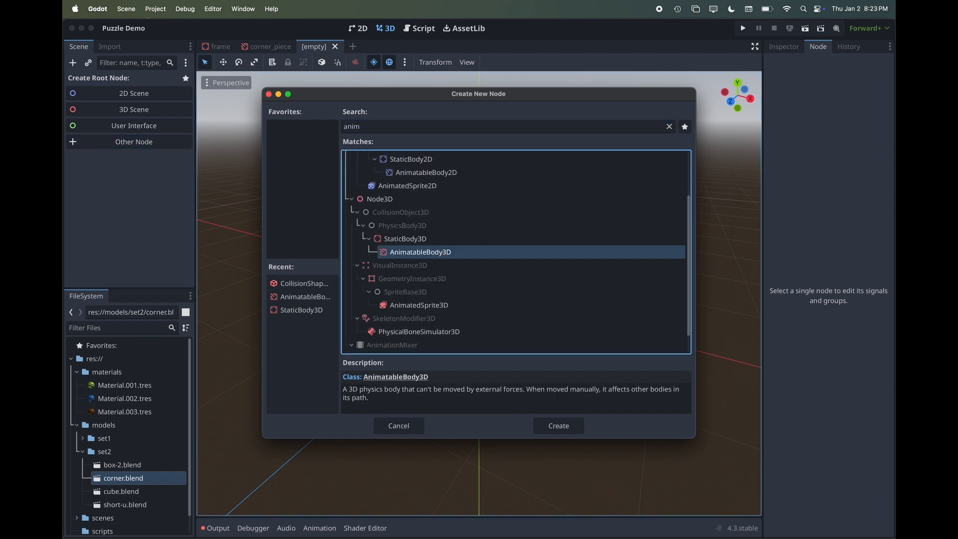
double_click(451, 252)
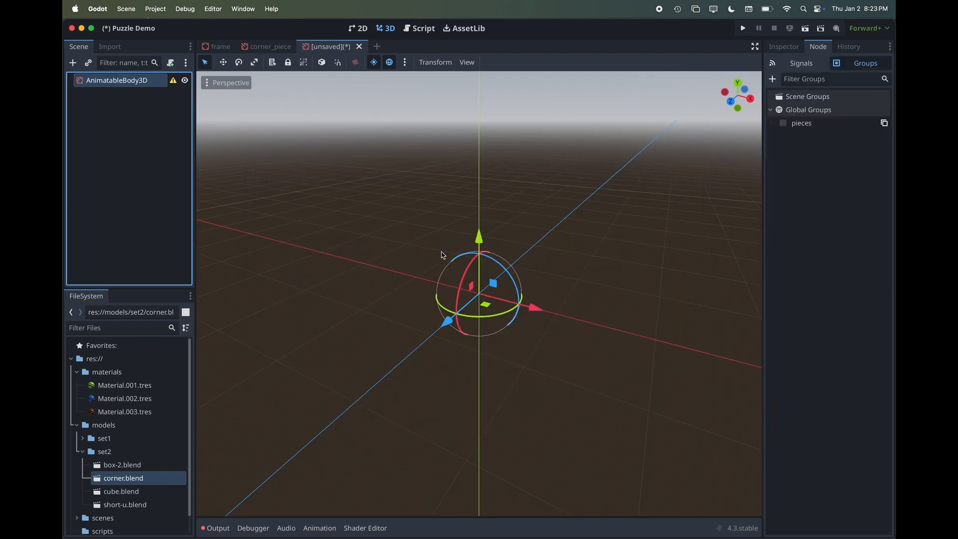
double_click(109, 80)
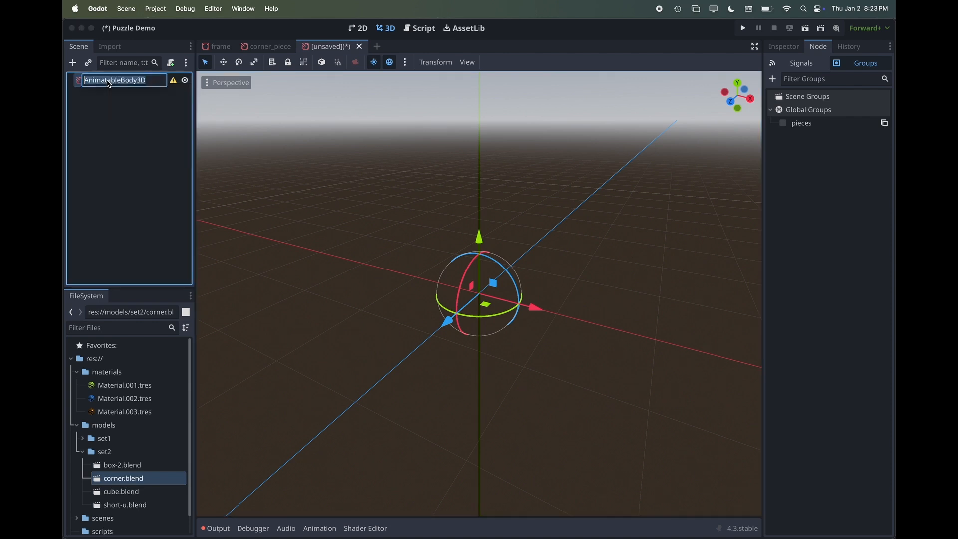
text(S)
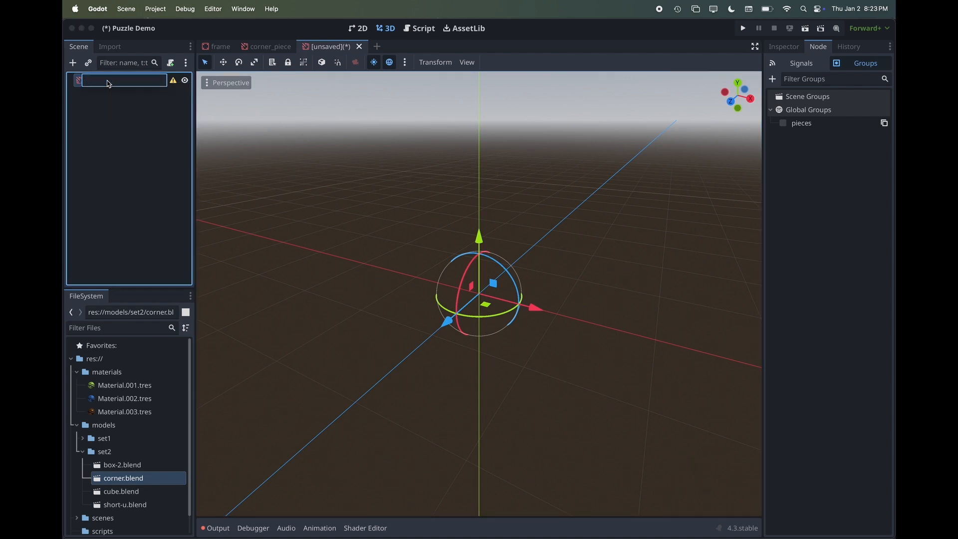
text(short_u_piece)
key(Return)
- Add the short-u.blend model as a child of short_u_piece and turn off Sync to Physics on the root
click(118, 508)
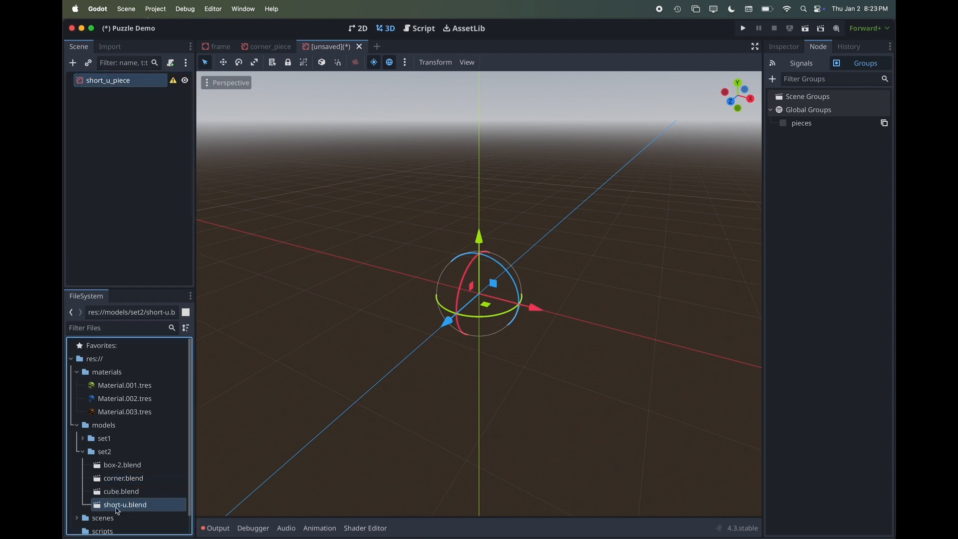
drag(118, 508, 107, 81)
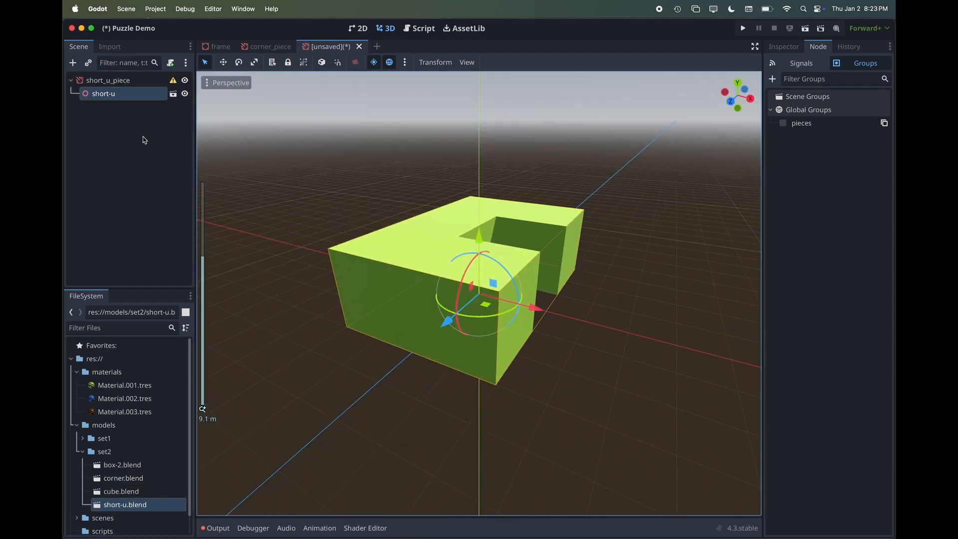
click(114, 80)
click(788, 46)
click(836, 122)
- Add a CollisionShape3D node under short_u_piece and give it a new BoxShape3D
click(73, 62)
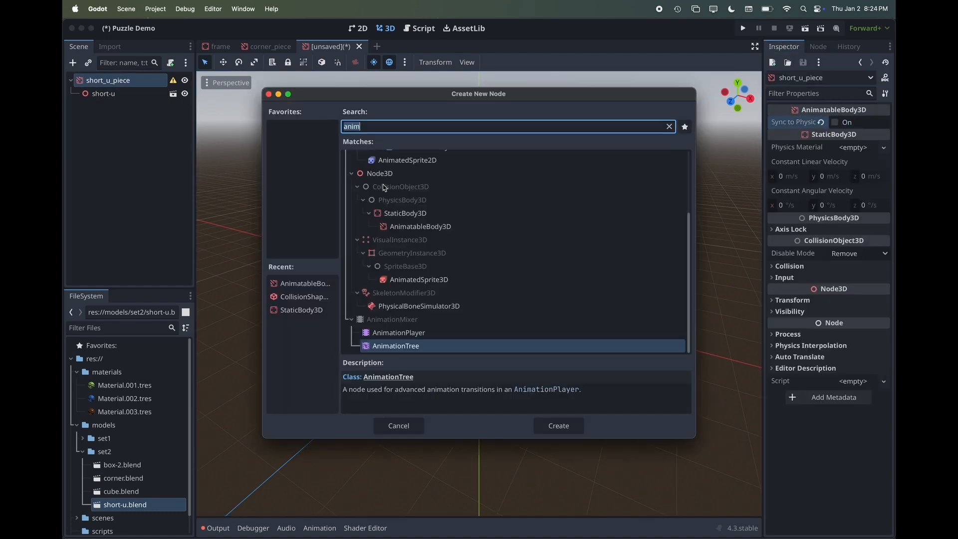
text(colli)
click(558, 426)
click(883, 123)
click(844, 166)
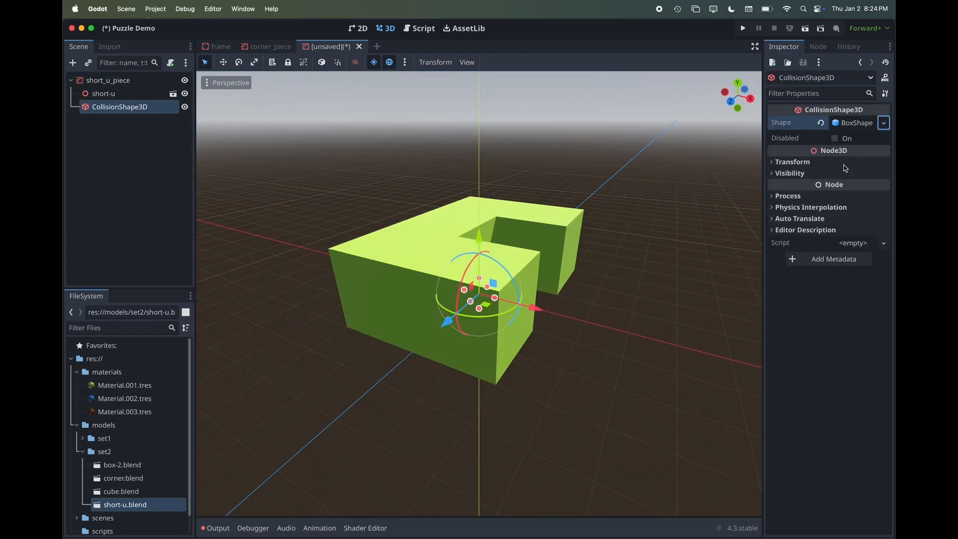
- Set the collision box's size to 2, 2, 1.99 m, its margin to 0 and its position to 1, 1, 2.005 m
click(857, 123)
click(783, 153)
text(2)
click(827, 153)
text(2)
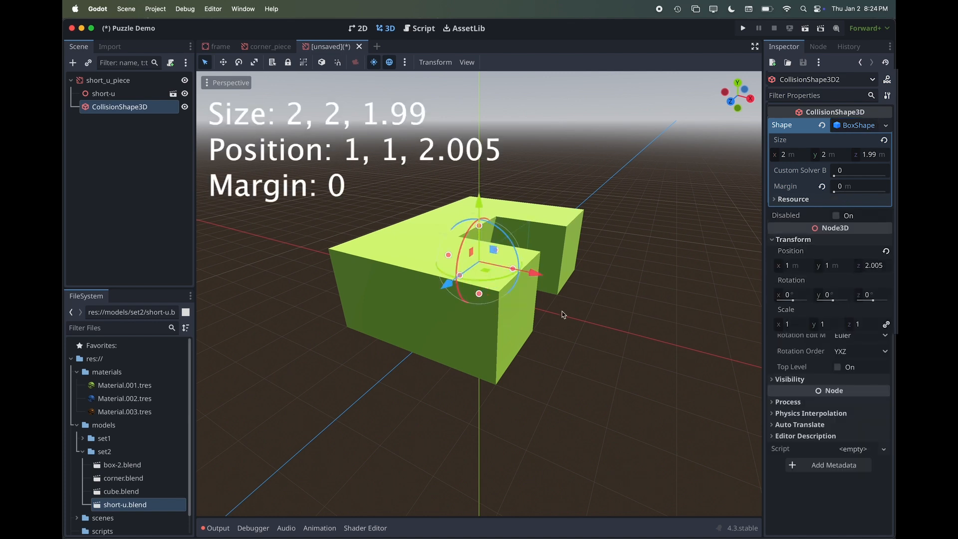
- Duplicate the collision box and move the copy along Z to -2.005 m, onto the U model's opposite arm
scroll(562, 315, right, 5)
drag(427, 275, 375, 294)
drag(460, 310, 482, 328)
drag(396, 313, 368, 322)
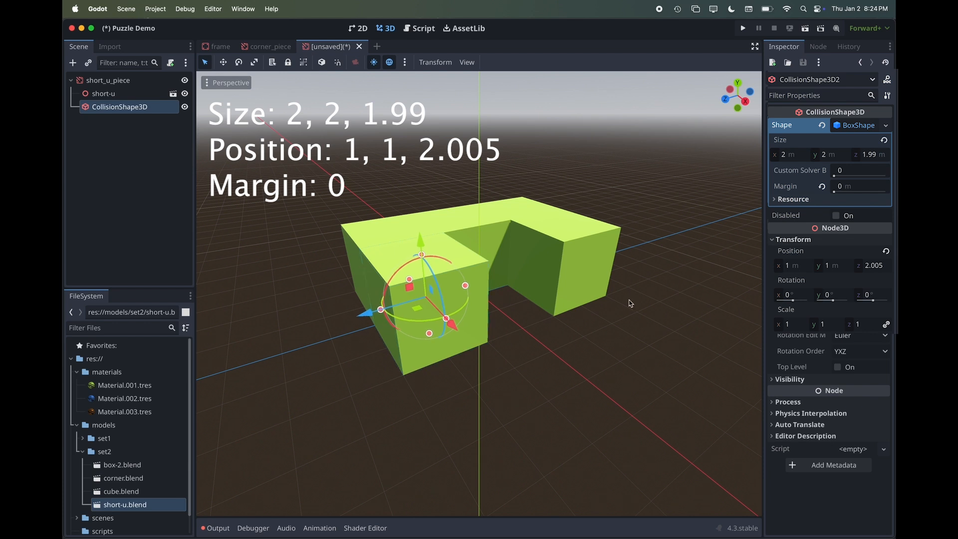
click(121, 120)
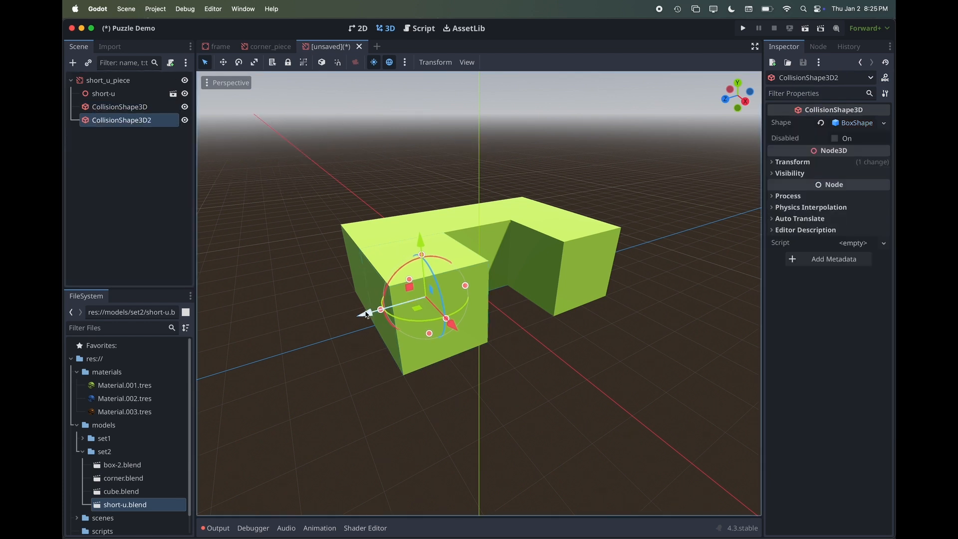
drag(367, 314, 525, 280)
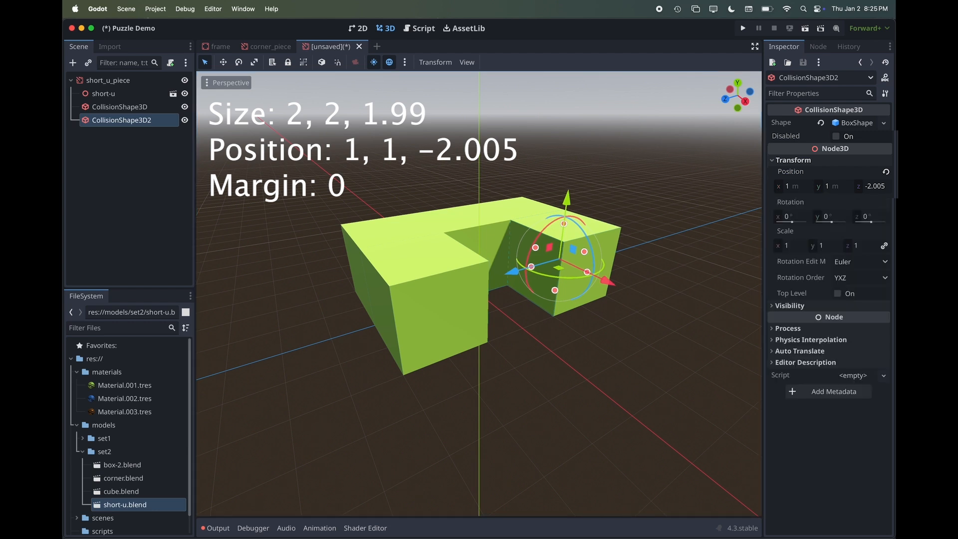
- Duplicate the second collision box, make the copy's box shape unique, and move it along X toward the U model's back bar
right_click(125, 123)
click(150, 317)
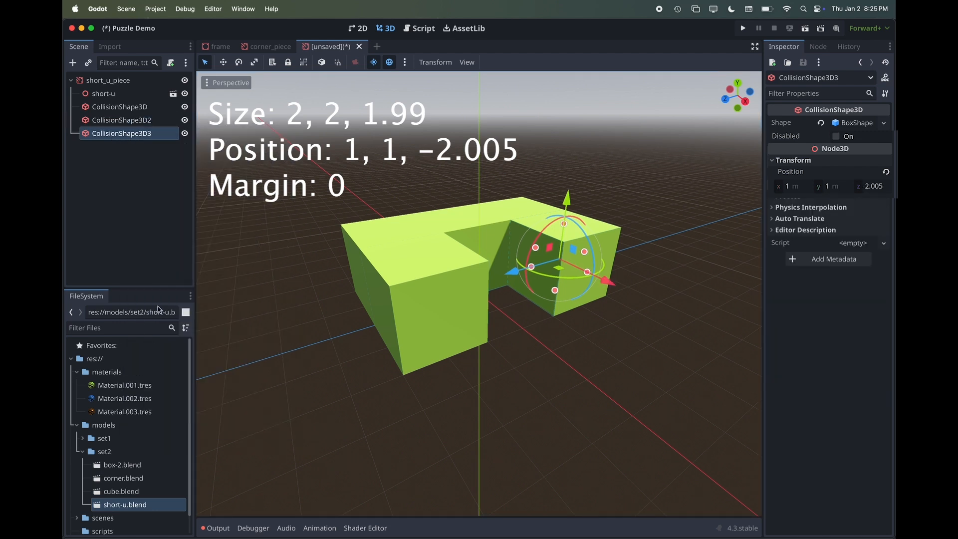
click(883, 124)
click(829, 314)
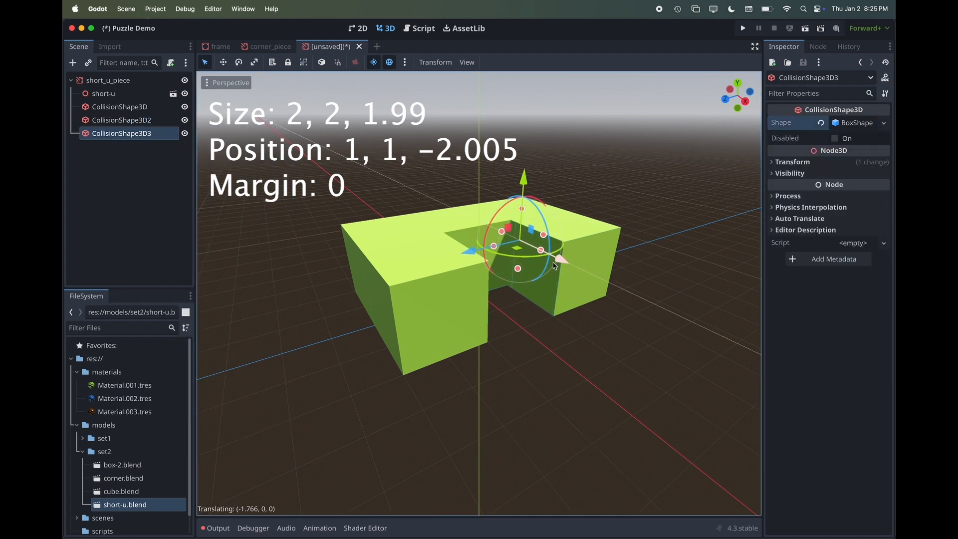
- Set the third collision box's size to 2, 2, 4 m with margin 0, place it at -1, 1, 1 m, and check its fit
click(853, 123)
click(864, 153)
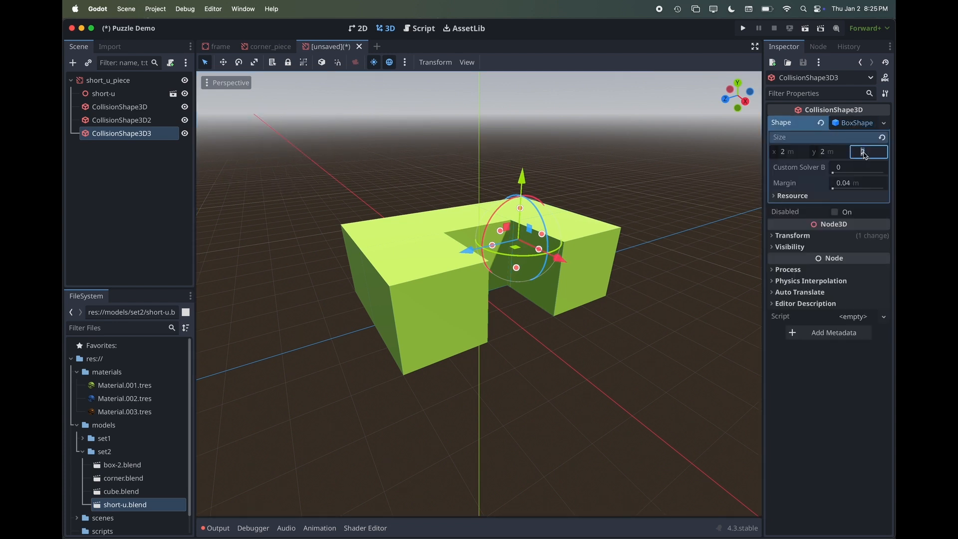
text(4)
drag(469, 249, 375, 300)
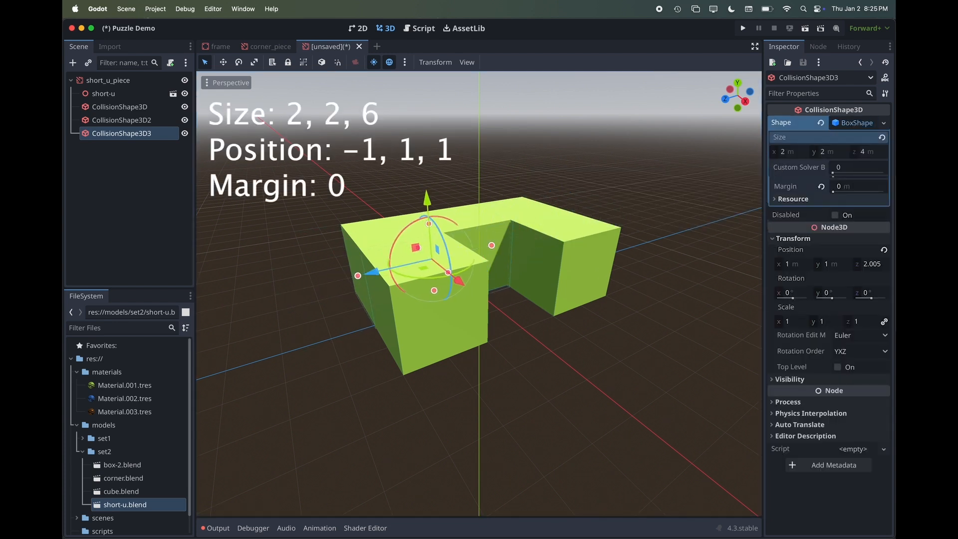
scroll(249, 301, left, 8)
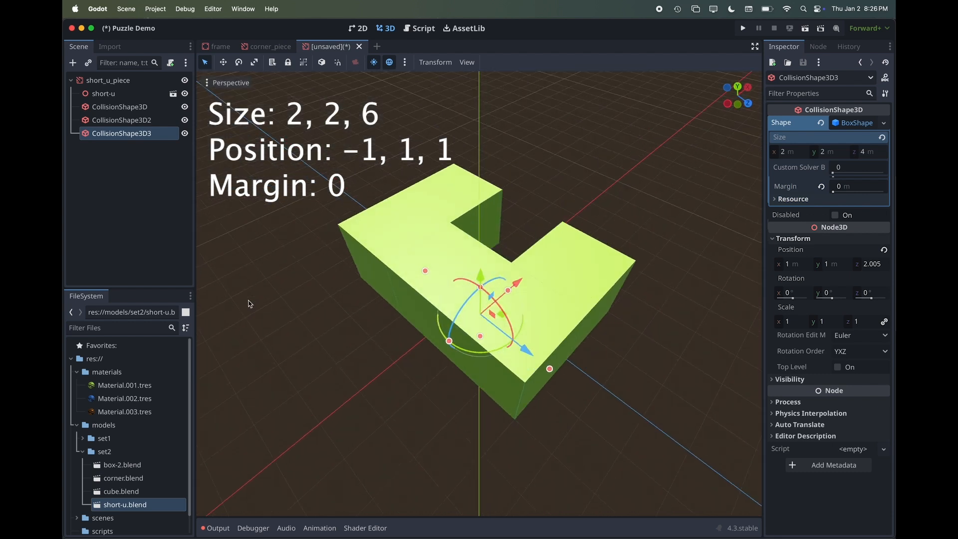
scroll(248, 303, up, 6)
click(185, 94)
click(185, 94)
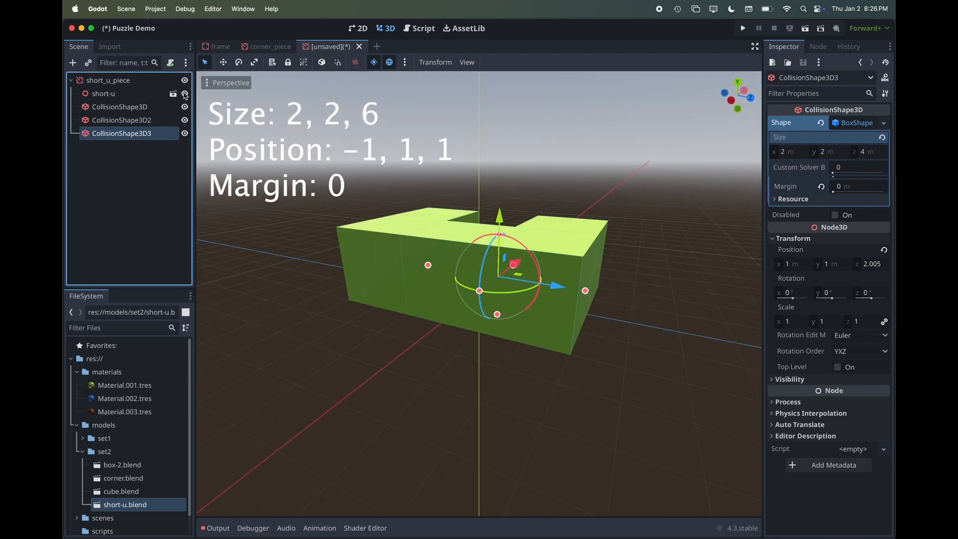
- Set the third collision box's Z size to 6 m, shift it about -1 m along Z, and check its fit against the short-u model
click(867, 152)
text(6)
key(Return)
drag(548, 288, 508, 282)
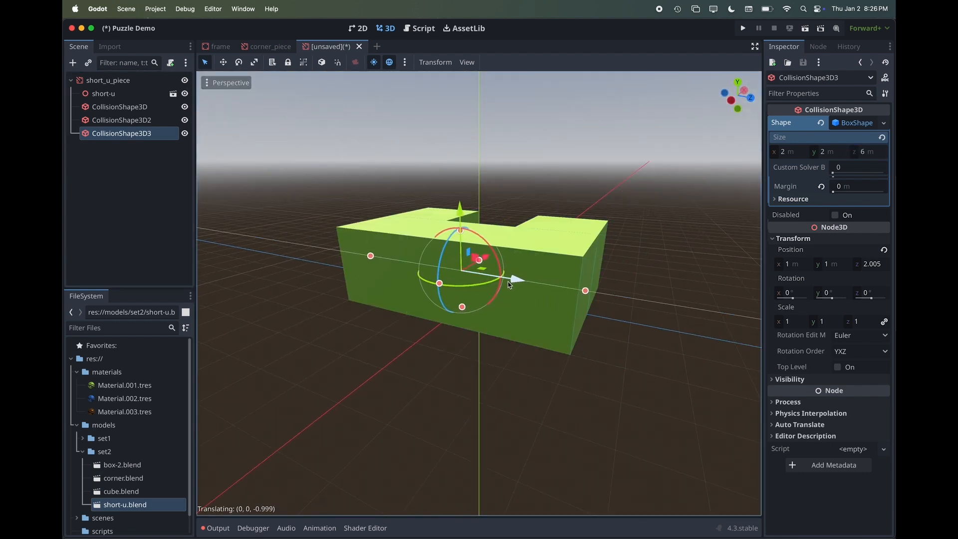
scroll(620, 303, left, 8)
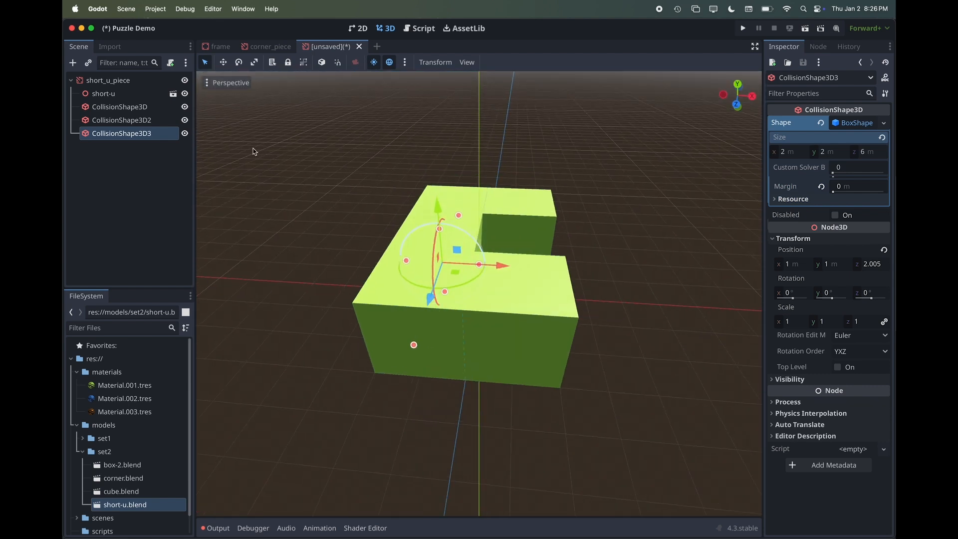
click(185, 94)
click(184, 94)
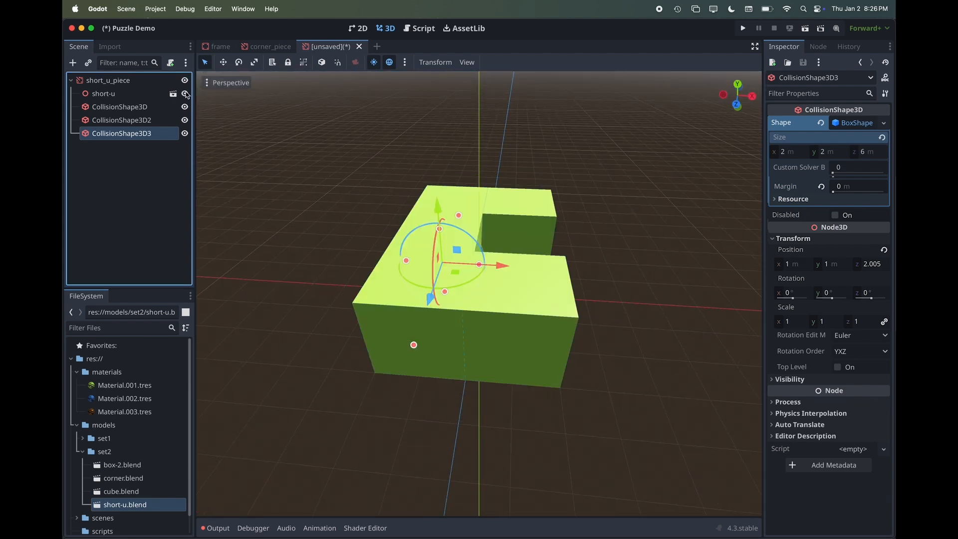
- Add the short_u_piece root to the global pieces group and save the scene as short_u_piece.tscn in res://scenes
click(111, 81)
click(817, 46)
click(783, 122)
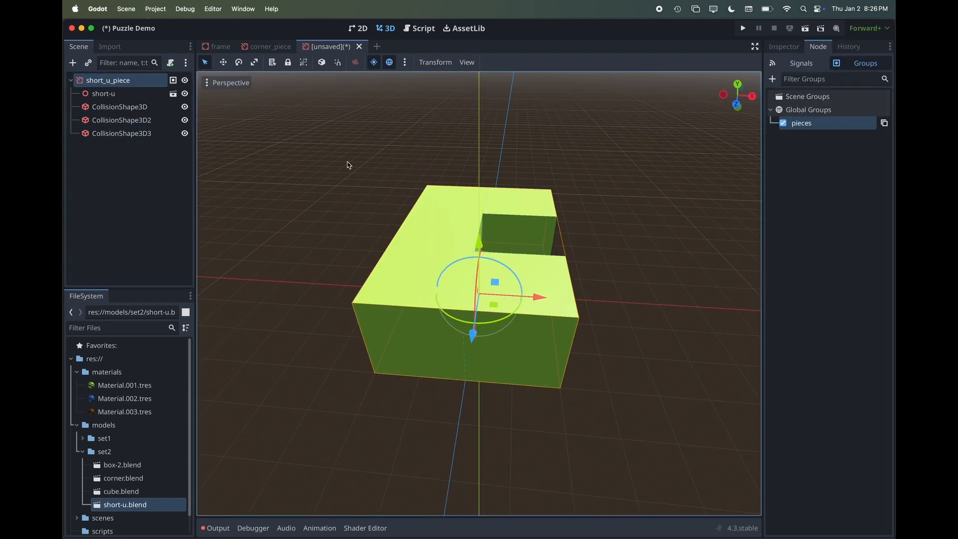
key(super+s)
click(570, 425)
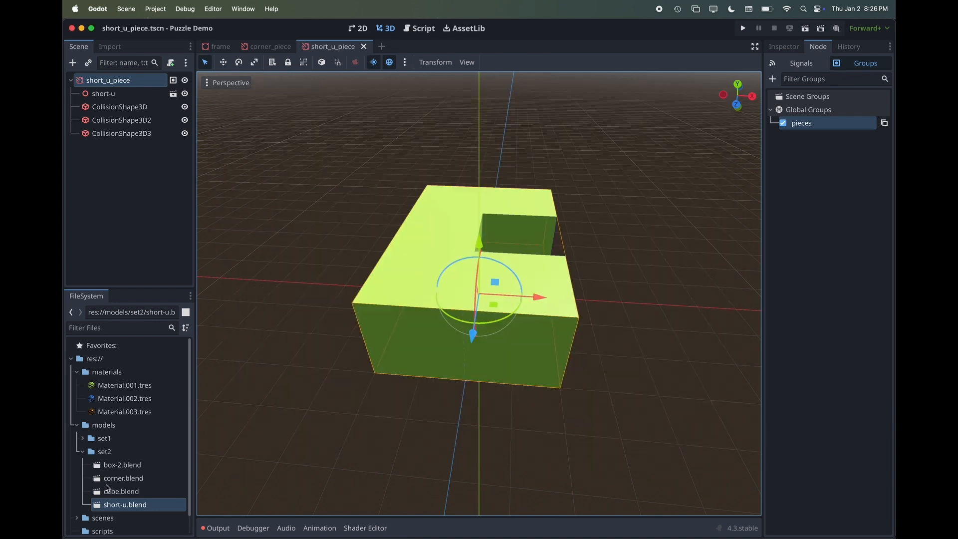
- Create a new scene with an AnimatableBody3D root node and rename the root box_piece
key(super+n)
key(super+a)
text(ani)
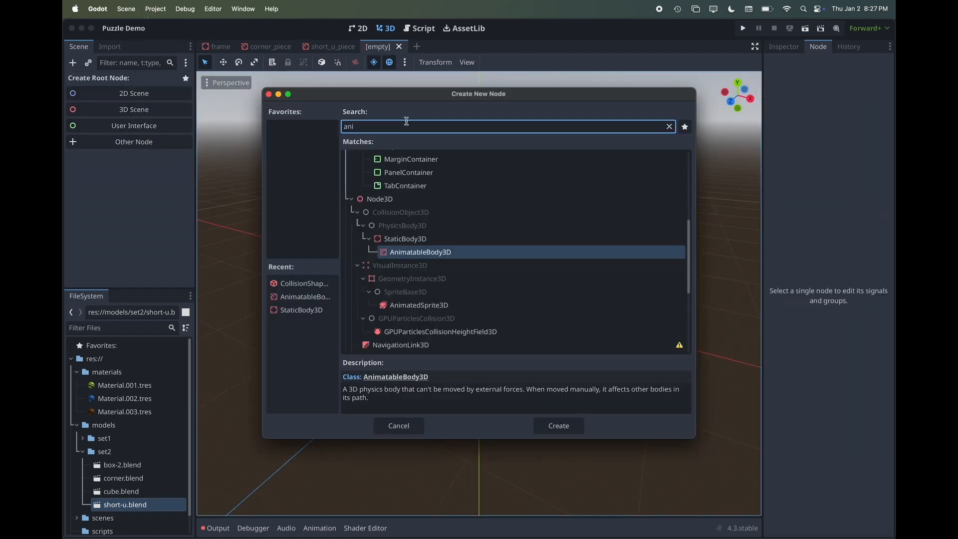
click(558, 425)
double_click(116, 80)
text(b)
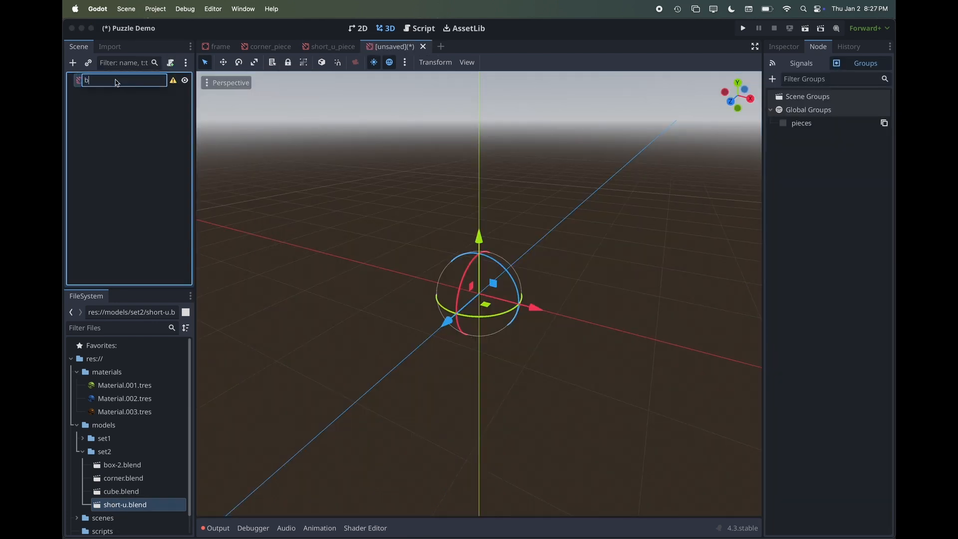
text(ox_piece)
key(Return)
- Preview the cube.blend model in its import settings and add it as a child of box_piece
double_click(120, 491)
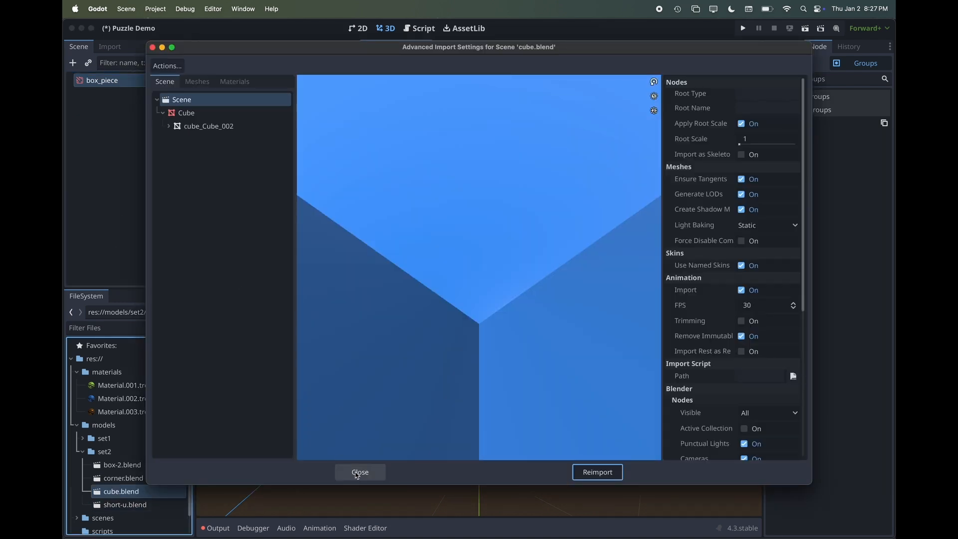
click(357, 473)
drag(120, 491, 99, 81)
- Add a CollisionShape3D with a BoxShape3D sized 1.99, 2, 1.99 m, margin 0, position 0, 1, 0, and check its fit around the cube
key(super+a)
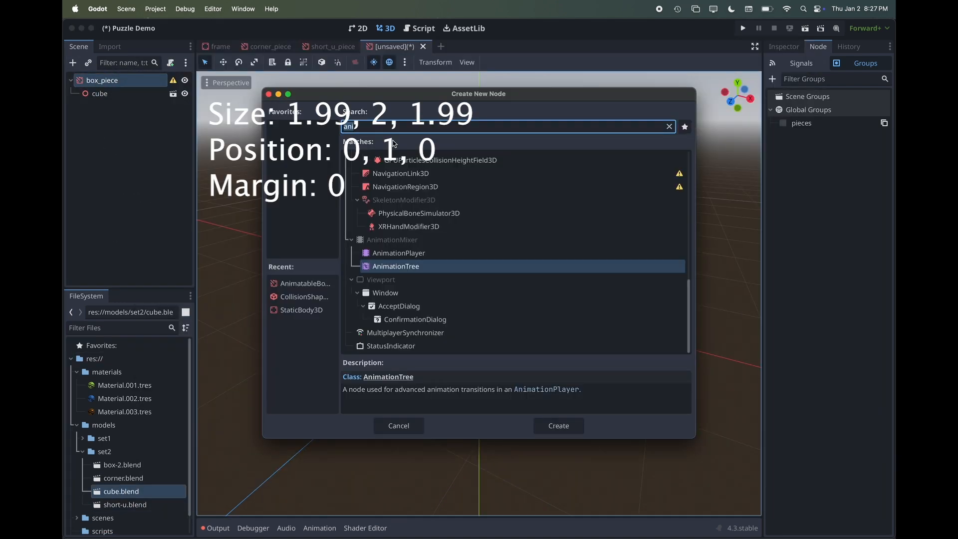
text(collision)
click(558, 425)
click(783, 46)
click(883, 123)
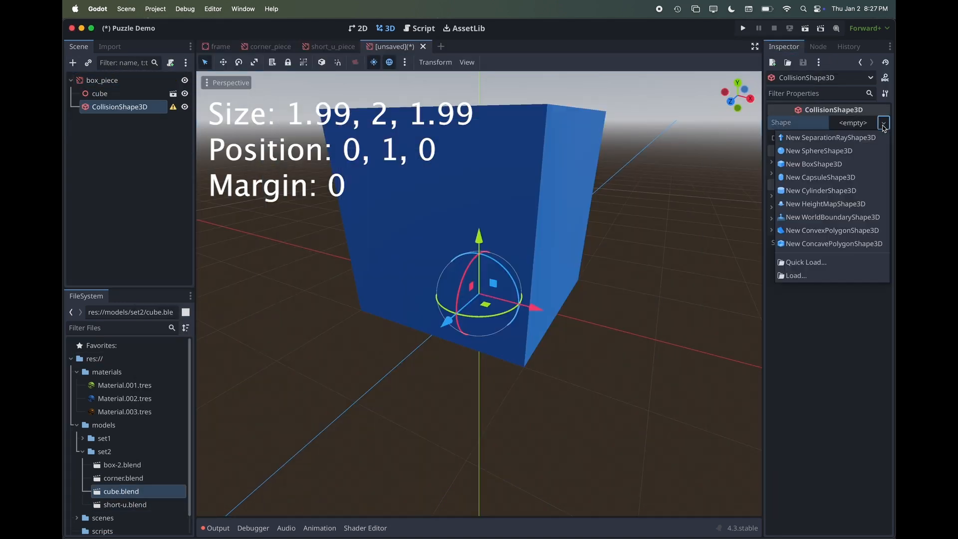
click(813, 164)
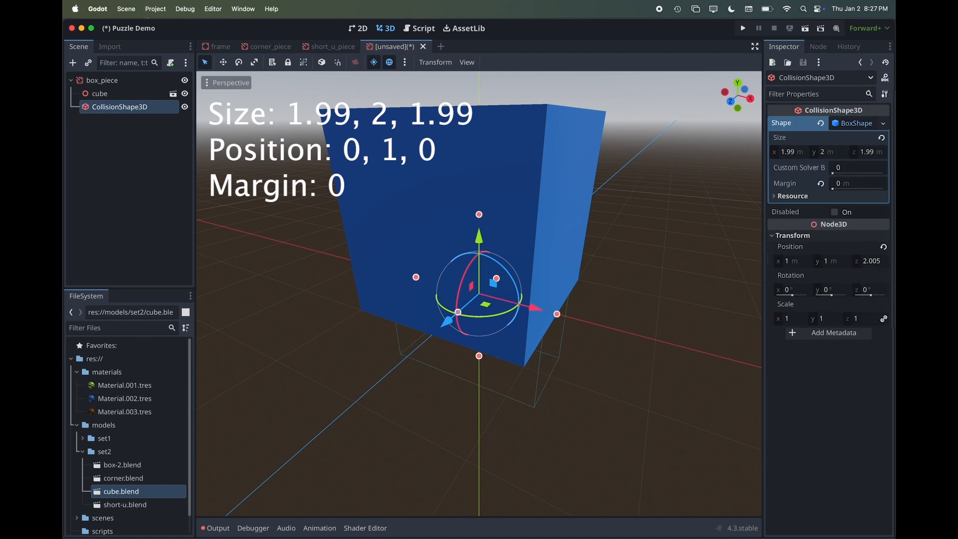
click(185, 94)
click(185, 94)
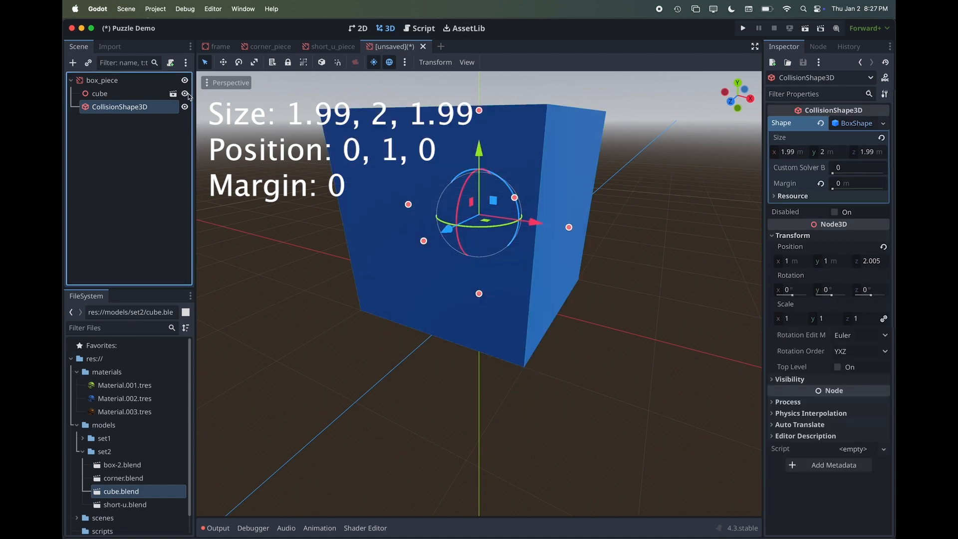
- Add the box_piece root to the global pieces group and turn off its Sync to Physics
click(101, 80)
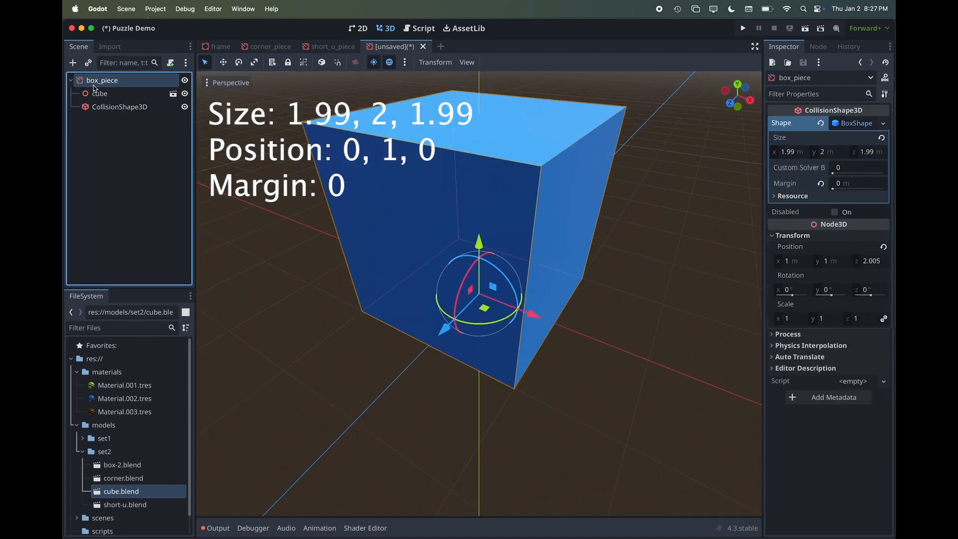
click(817, 46)
click(783, 47)
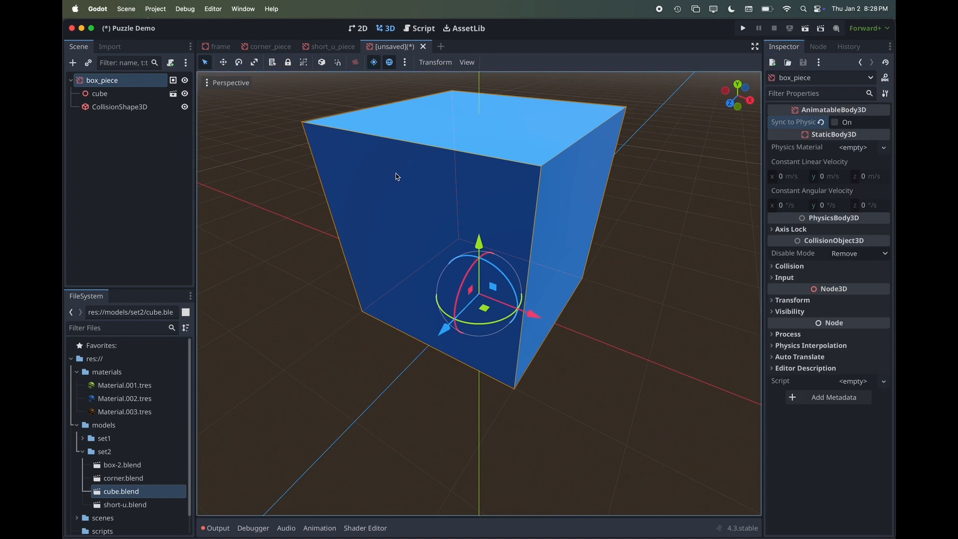
- Save the new scene as box_piece.tscn in the res://scenes folder
key(super+s)
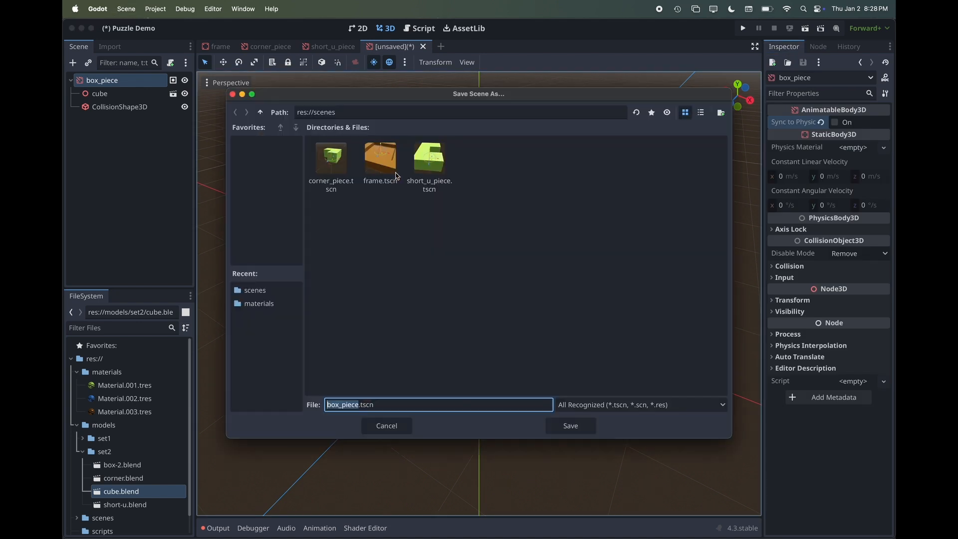
click(570, 426)
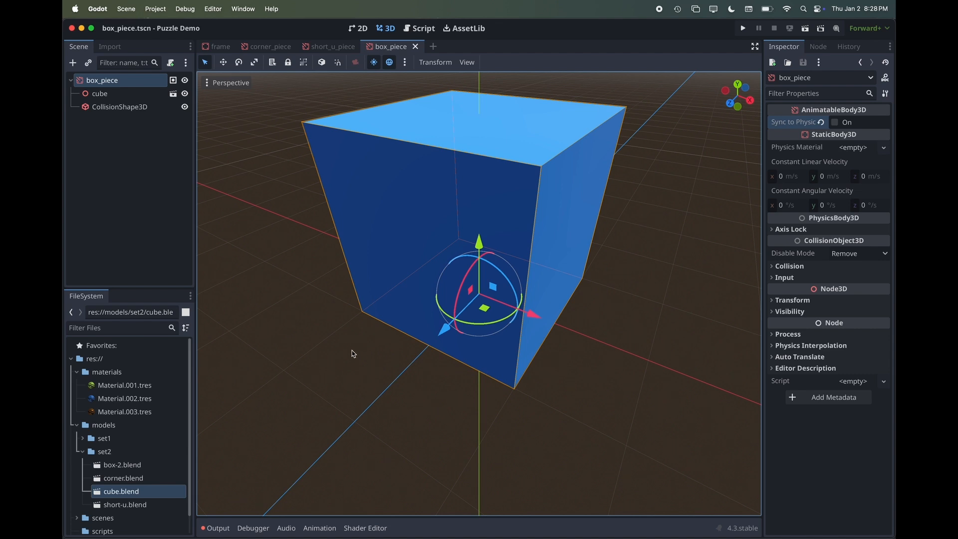
- Attach a new GDScript to the box_piece root using the Object: Empty template, saved as res://scripts/move_and_set.gd
click(171, 64)
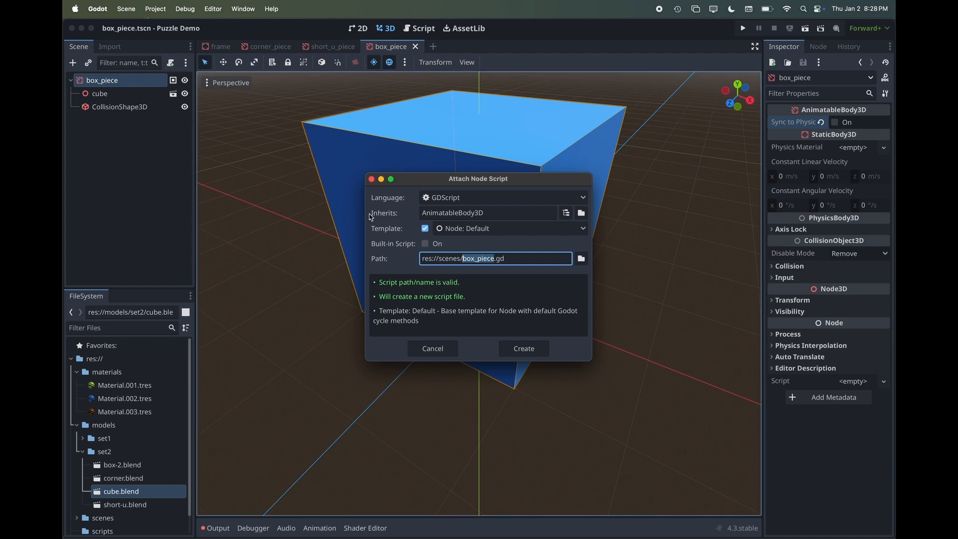
click(495, 232)
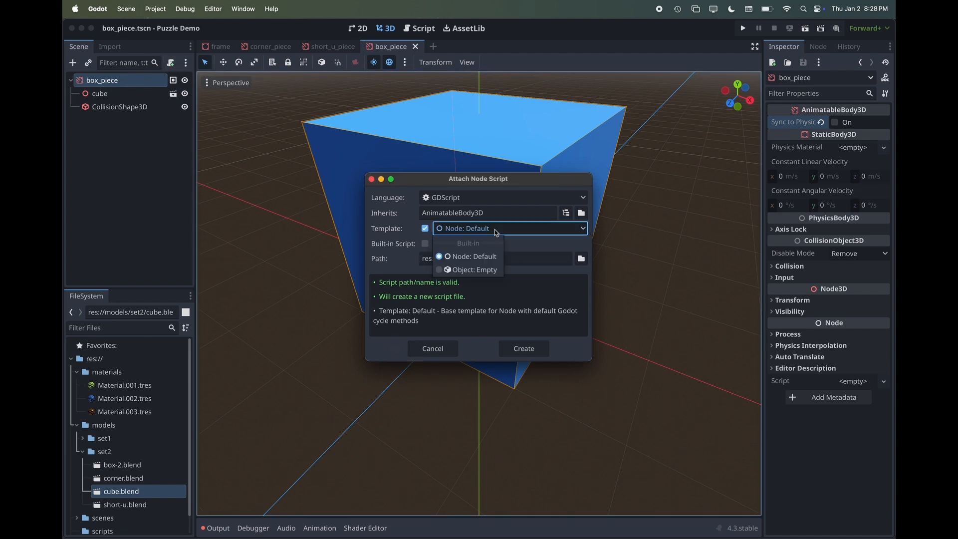
click(487, 269)
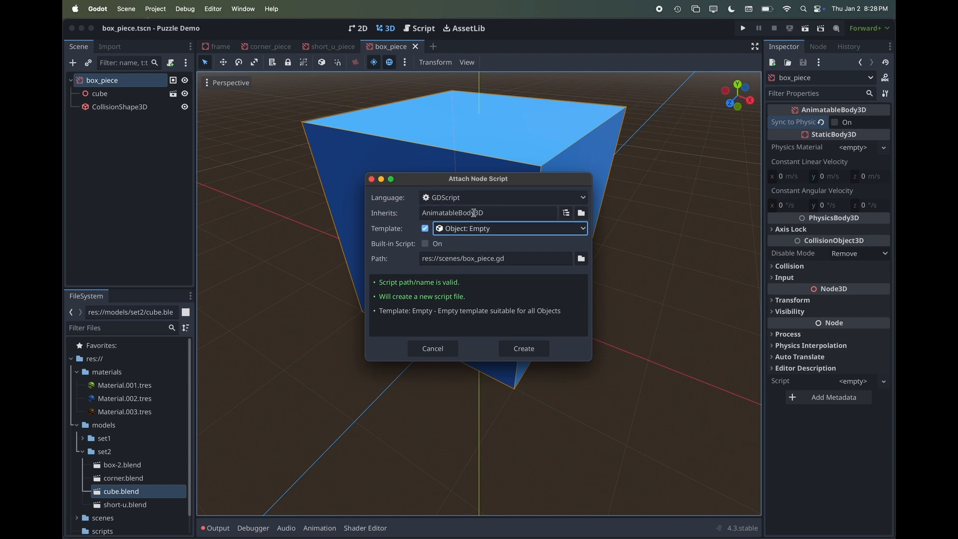
click(582, 261)
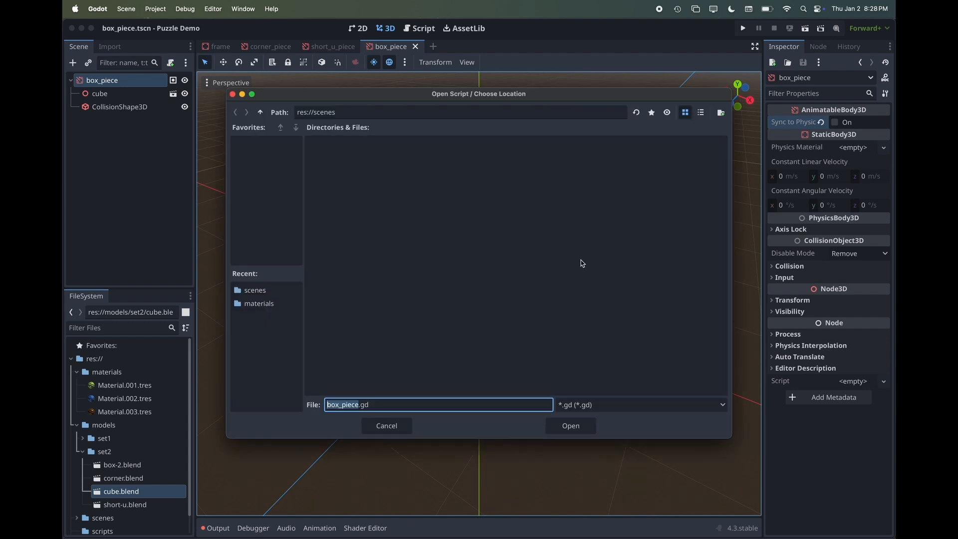
click(261, 113)
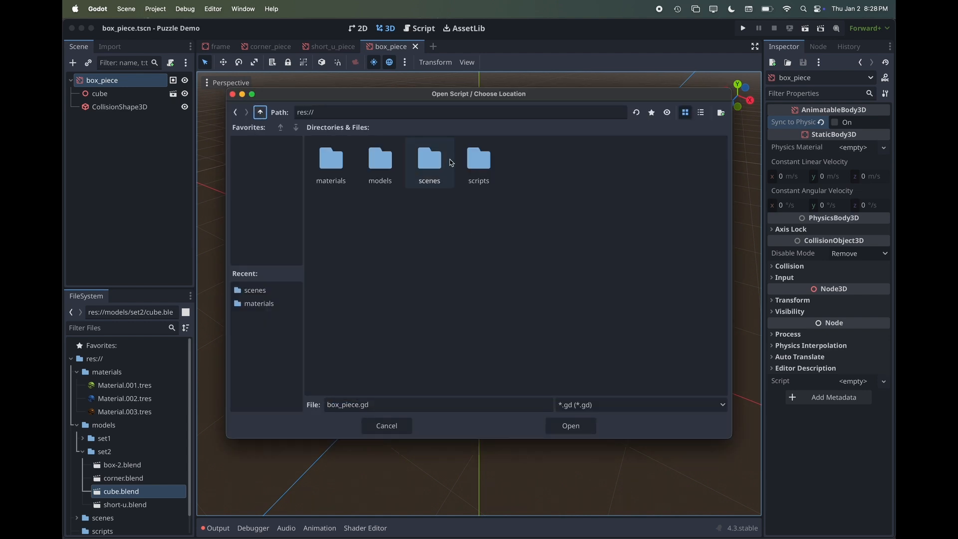
double_click(479, 159)
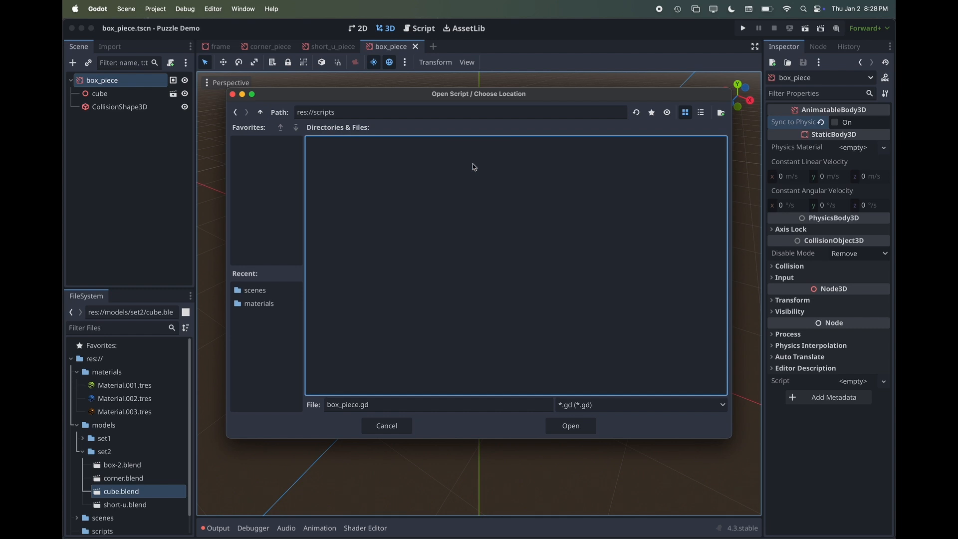
click(358, 404)
drag(358, 404, 325, 404)
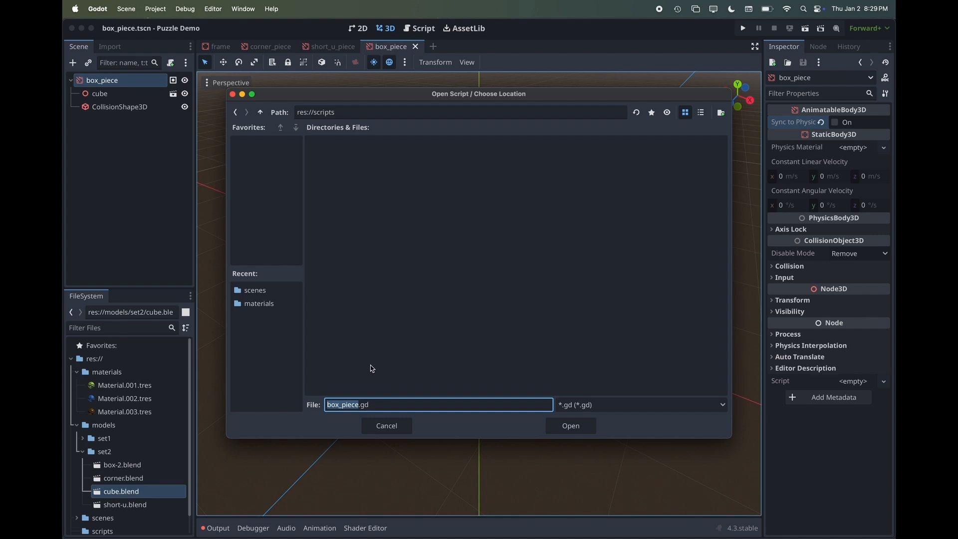
text(move_and_set)
click(567, 426)
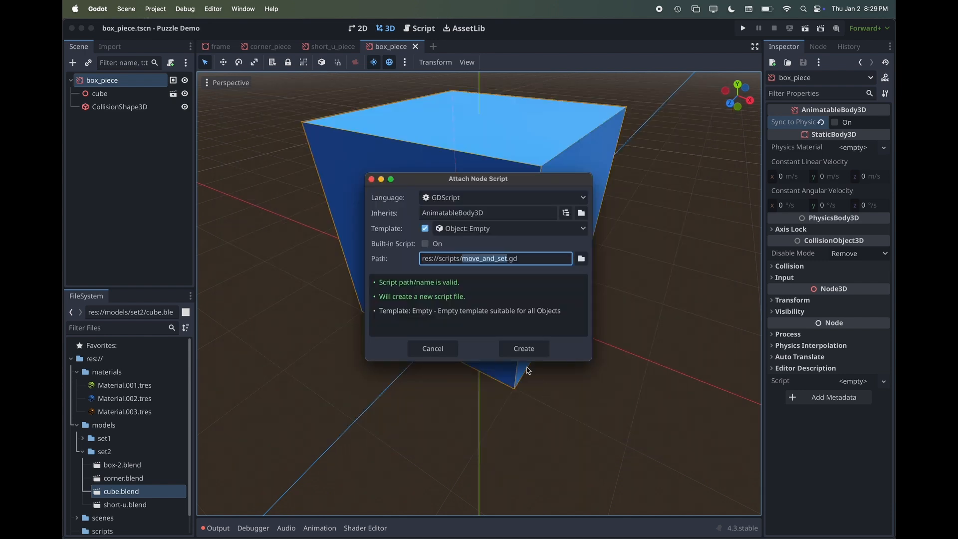
click(524, 349)
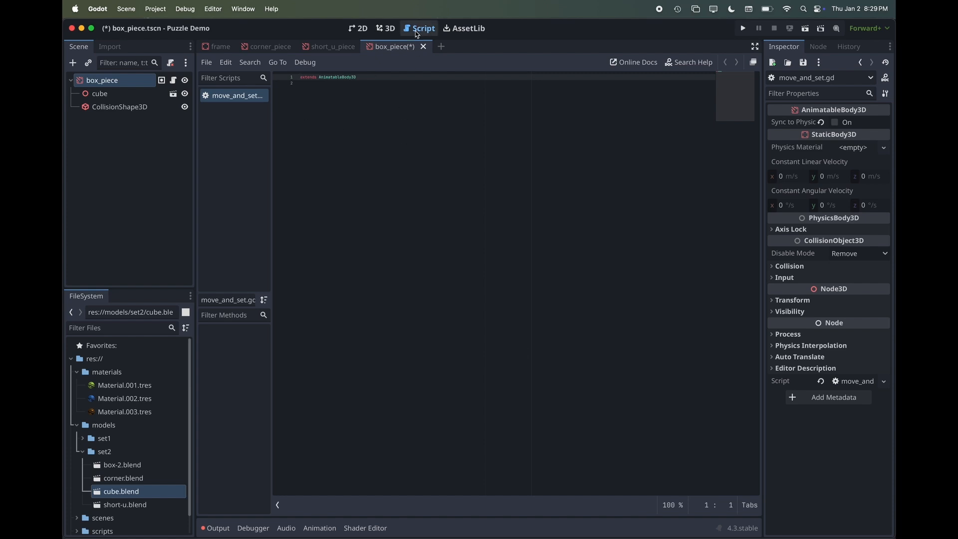
- Check the 3D view, return to the move_and_set.gd script, and enlarge its code text to 250 %
click(381, 29)
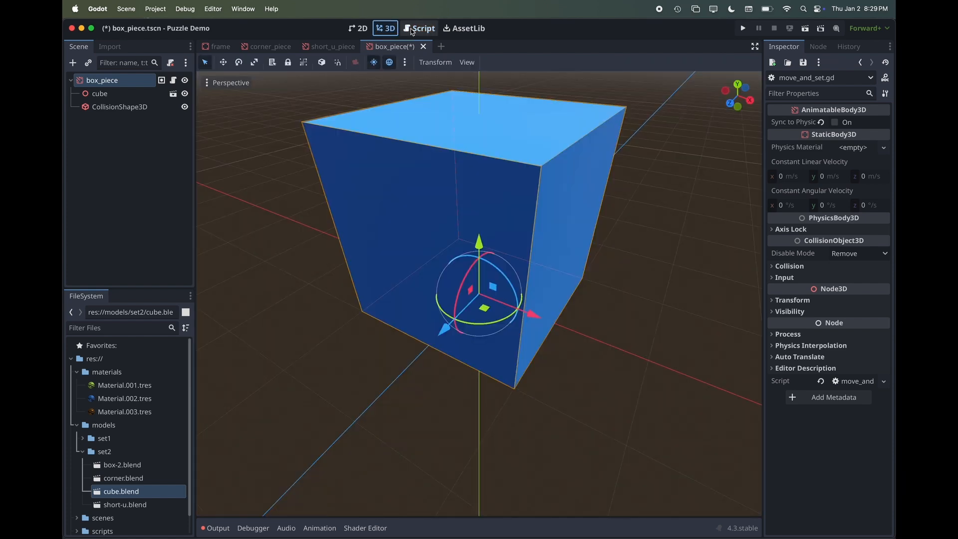
click(411, 28)
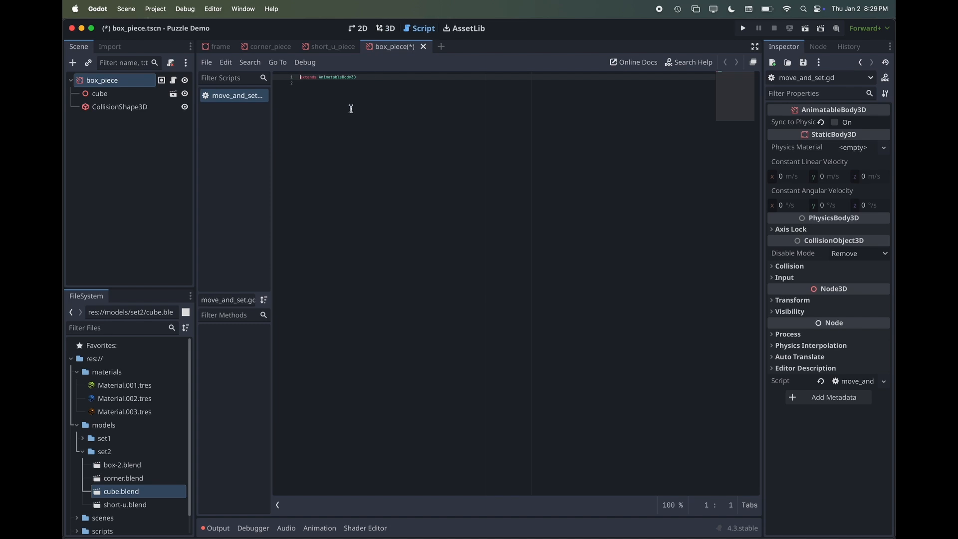
super+scroll(351, 109, up, 10)
super+scroll(352, 108, up, 5)
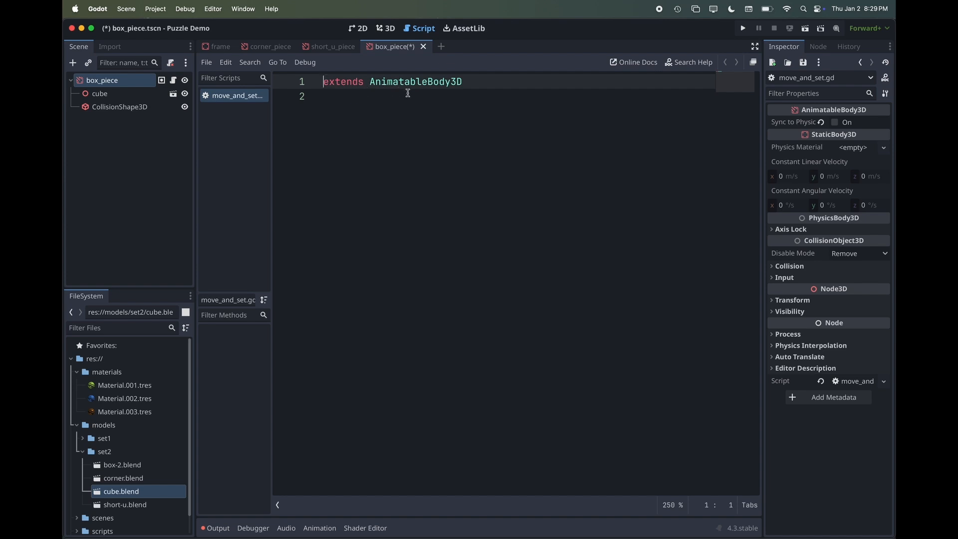
- Examine the extends statement and its AnimatableBody3D base class in the script's first line
click(473, 83)
click(323, 81)
drag(323, 81, 463, 82)
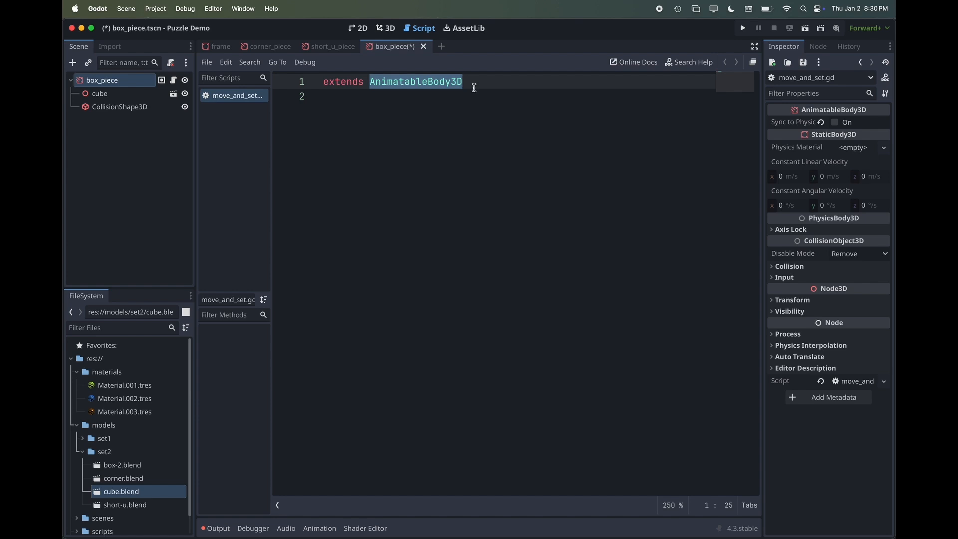
click(348, 83)
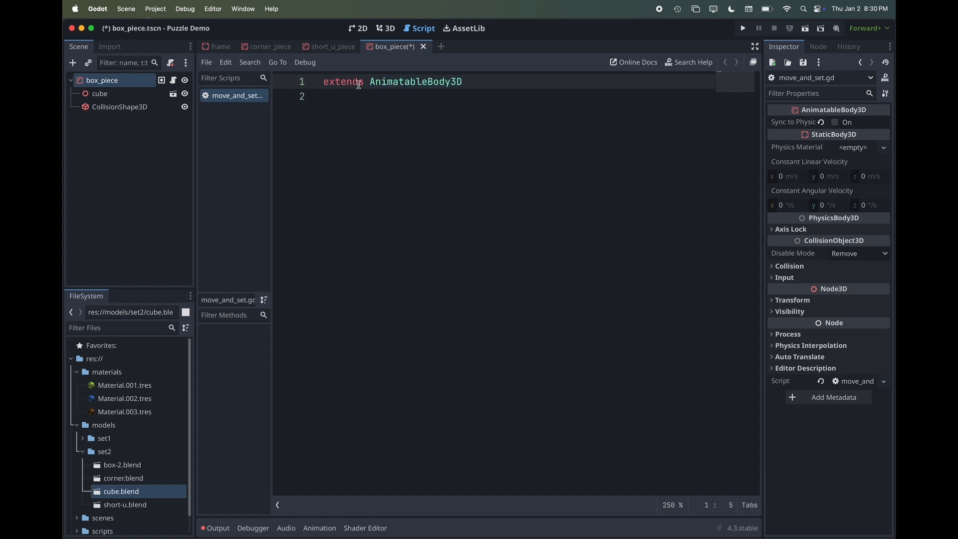
click(391, 83)
click(341, 82)
click(372, 81)
click(462, 81)
- Insert the comment "# This is a class" on a new line above the extends AnimatableBody3D statement
click(324, 80)
key(Return)
click(323, 81)
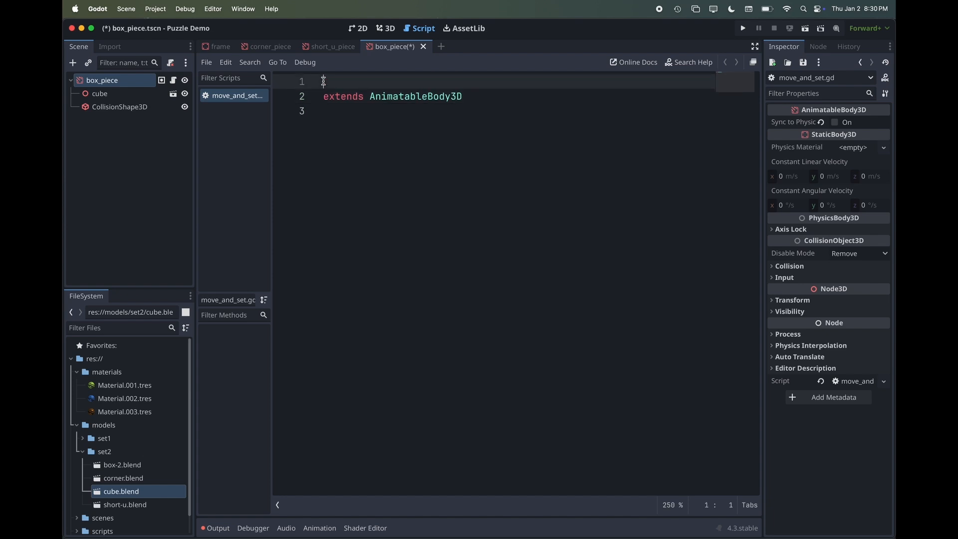
text(#)
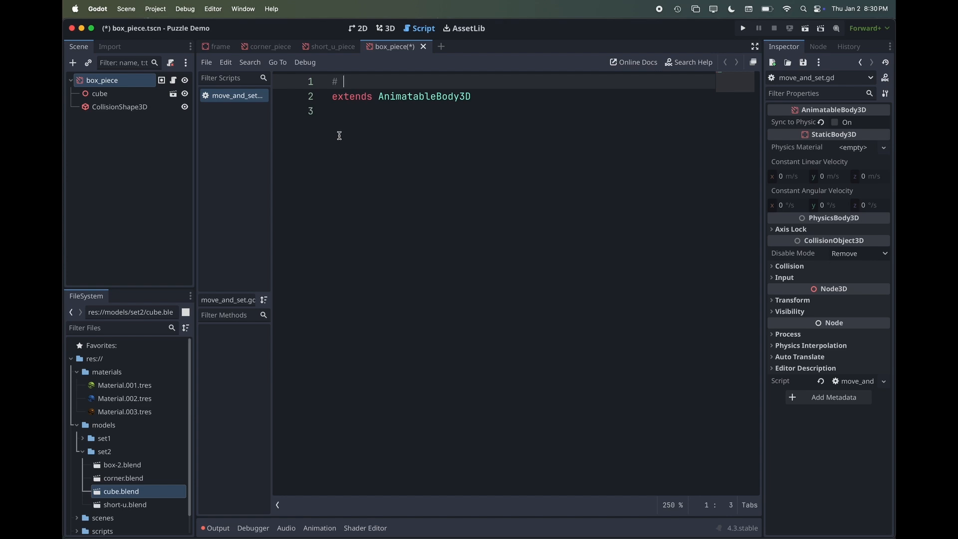
text(This is a class)
click(438, 96)
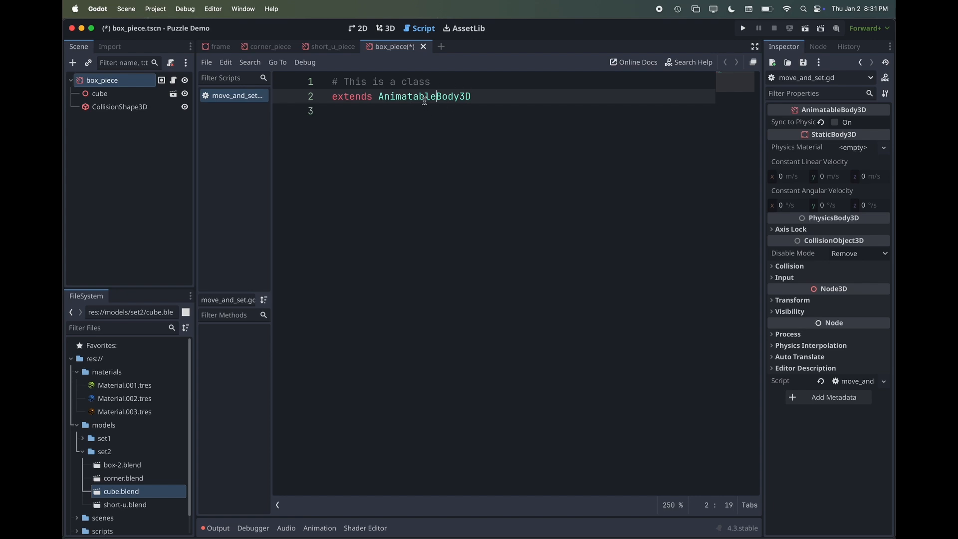
click(475, 94)
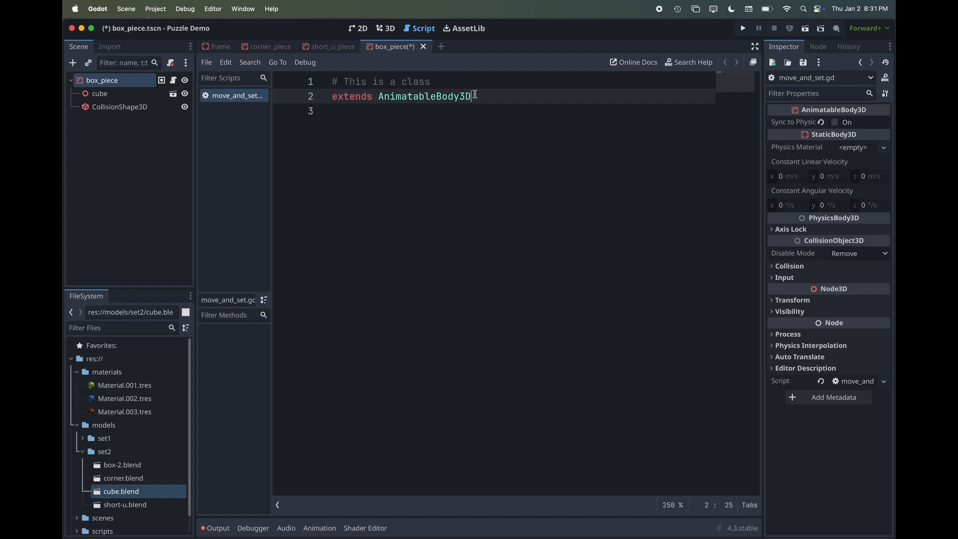